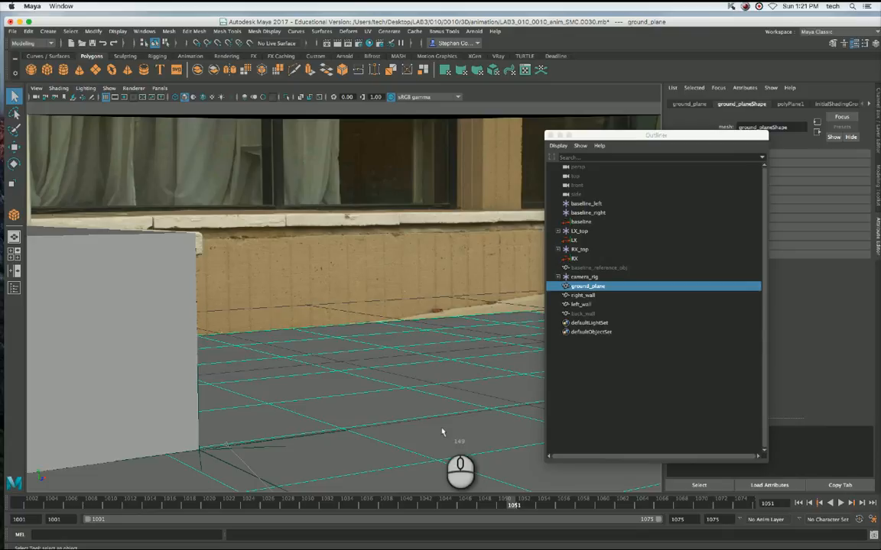
Compare the wall and ground geometry with the background plate in wireframe and shaded display, keeping the Outliner clear of the geometry.
click(364, 188)
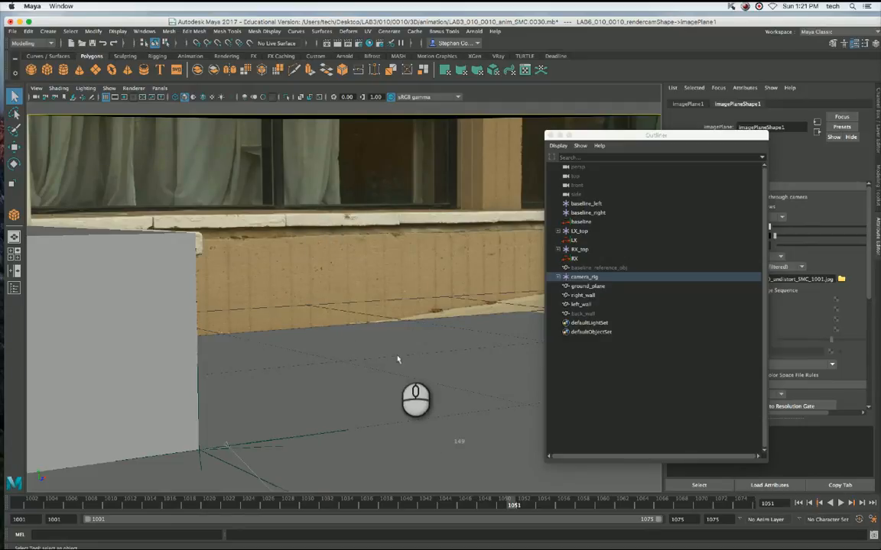
key(4)
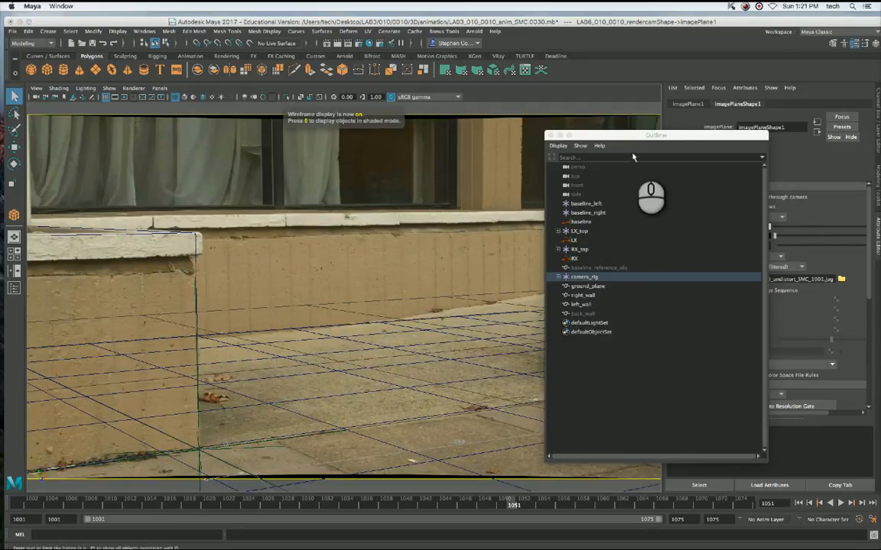
drag(629, 136, 684, 143)
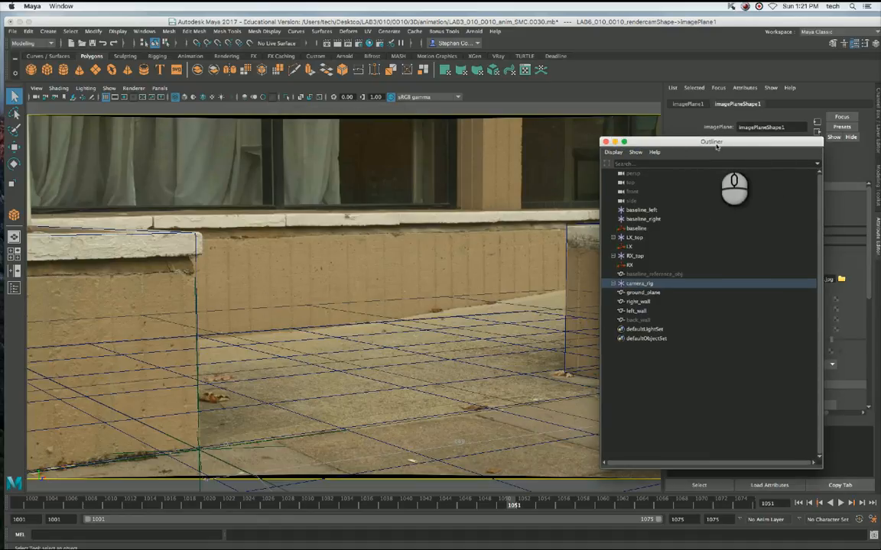
drag(717, 146, 497, 146)
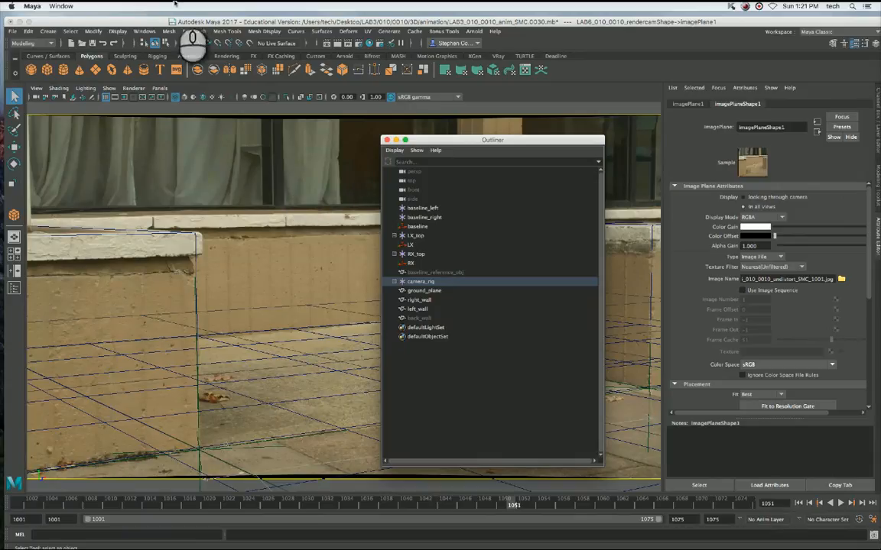
click(358, 123)
key(4)
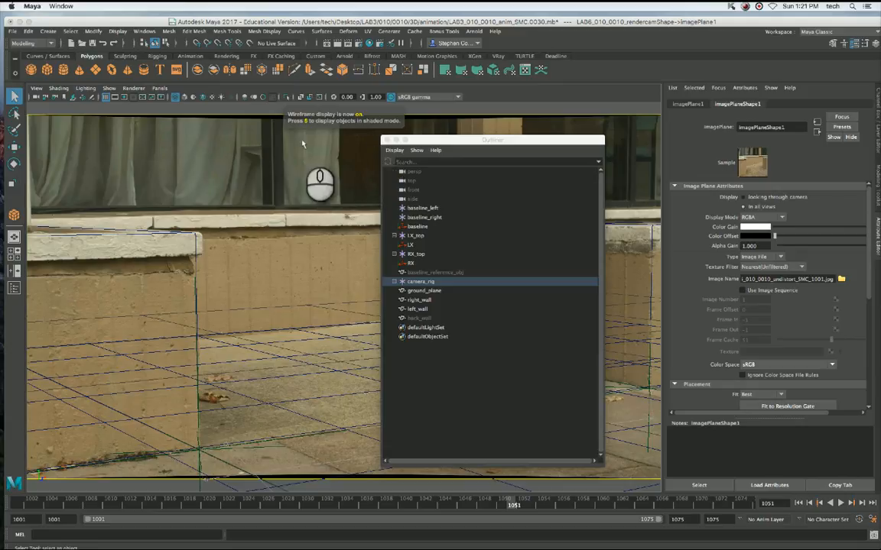
key(5)
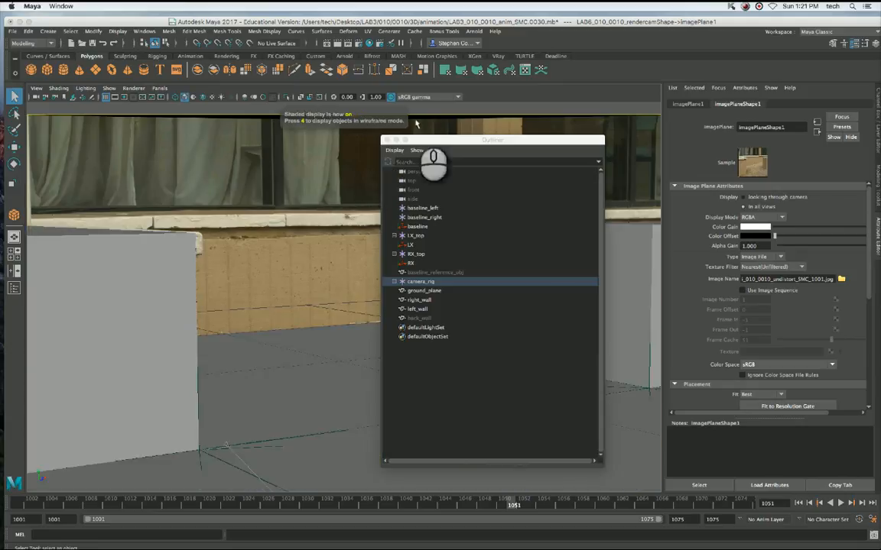
Select LAB6_010_0010_rendercam under camera_rig and show the attributes of its image plane.
click(393, 282)
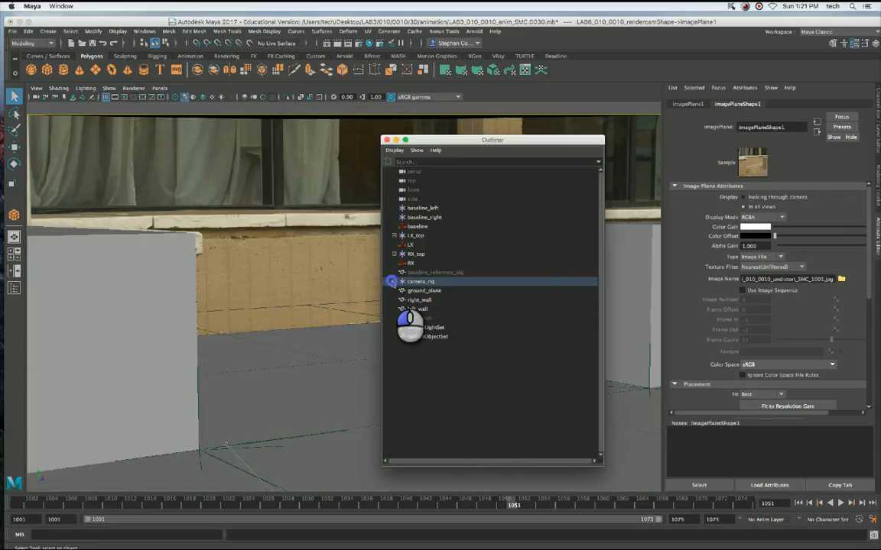
click(422, 292)
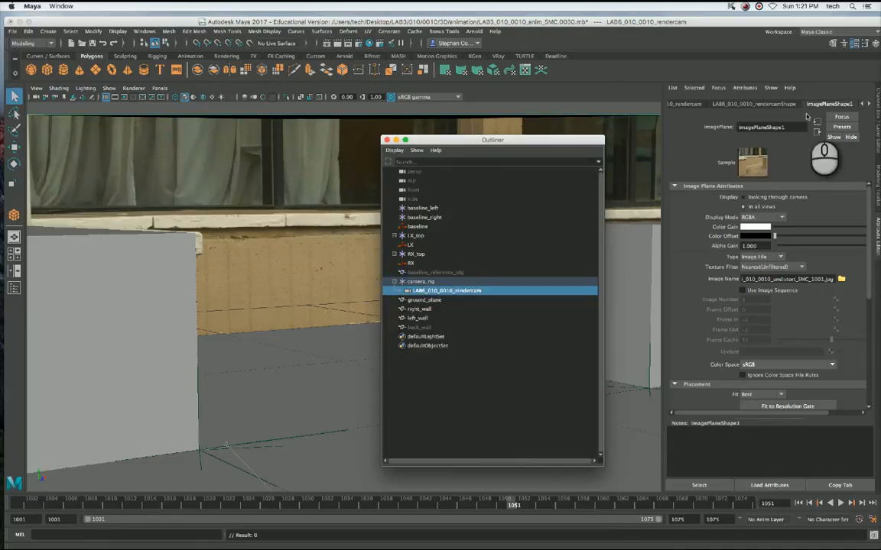
click(715, 103)
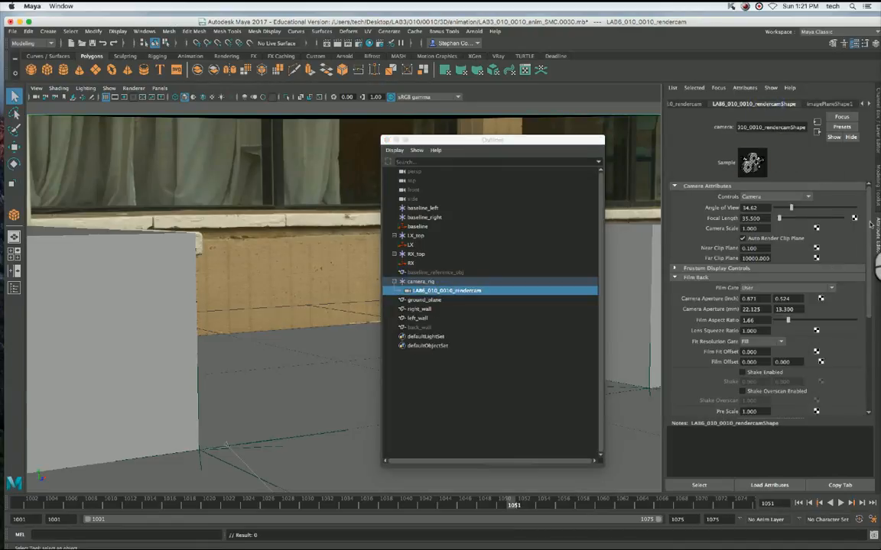
click(827, 104)
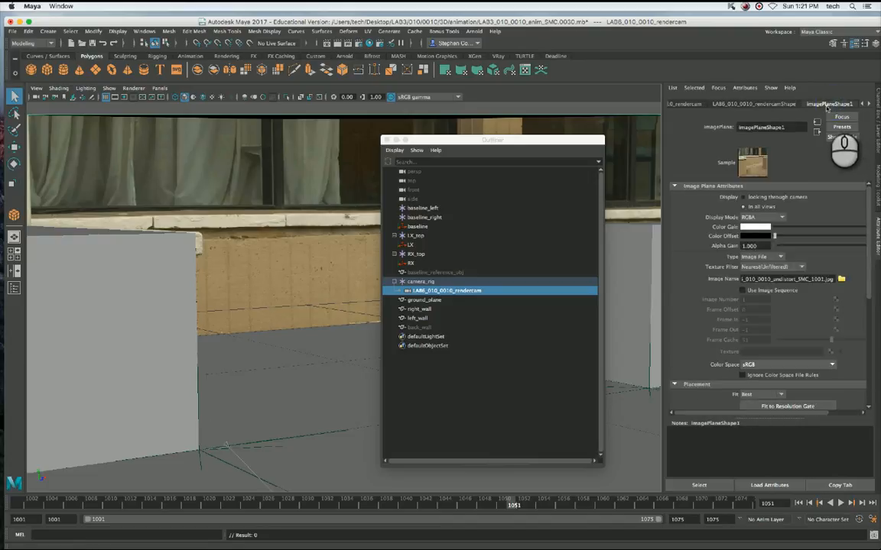
Load LAB6_010_0010_undistort_SMC_1001.jpg into the image plane as an image sequence and scrub the timeline to frame 1021.
double_click(748, 280)
drag(747, 280, 723, 273)
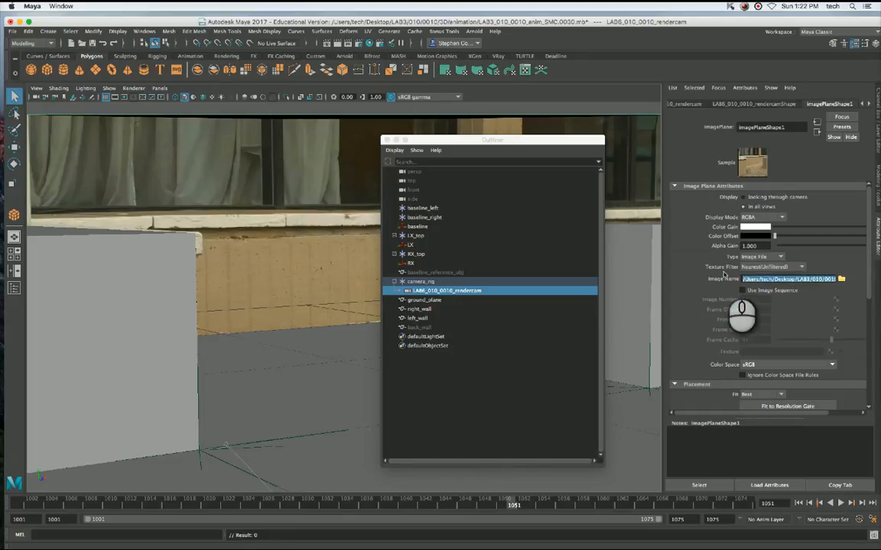
click(841, 279)
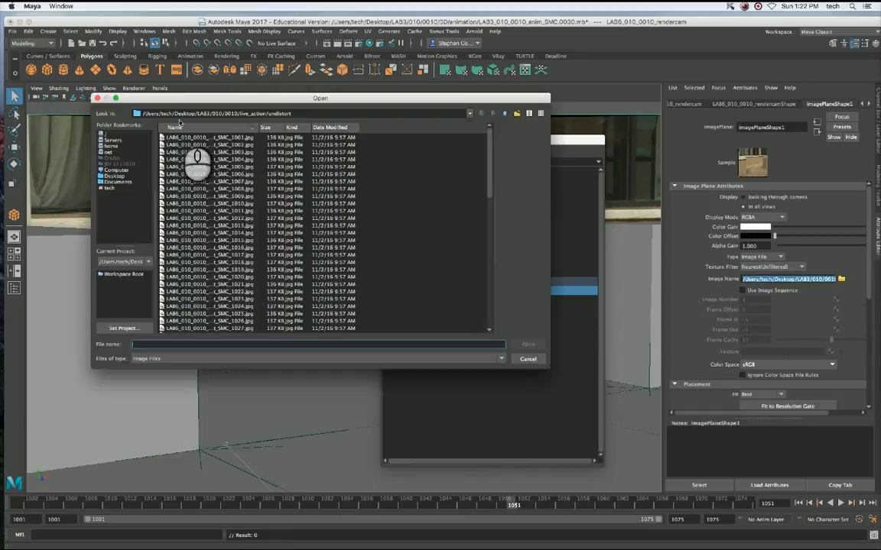
click(192, 138)
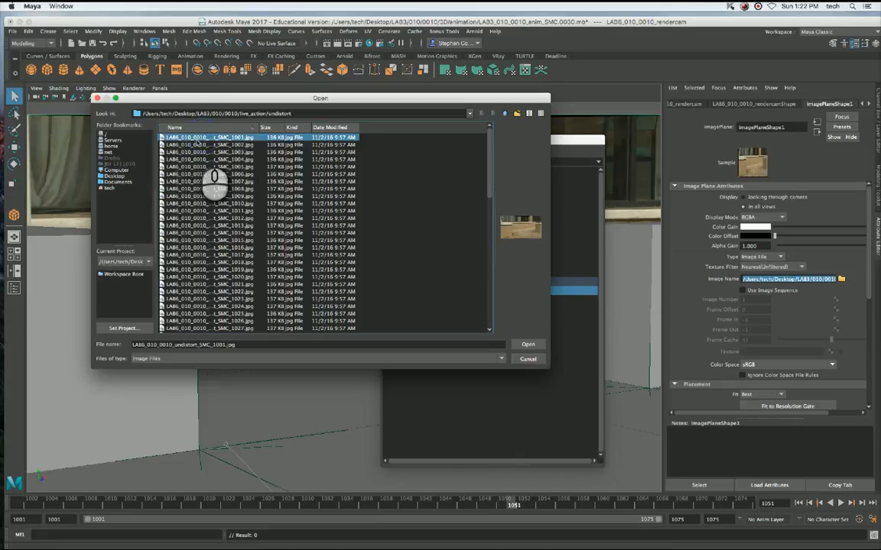
double_click(205, 138)
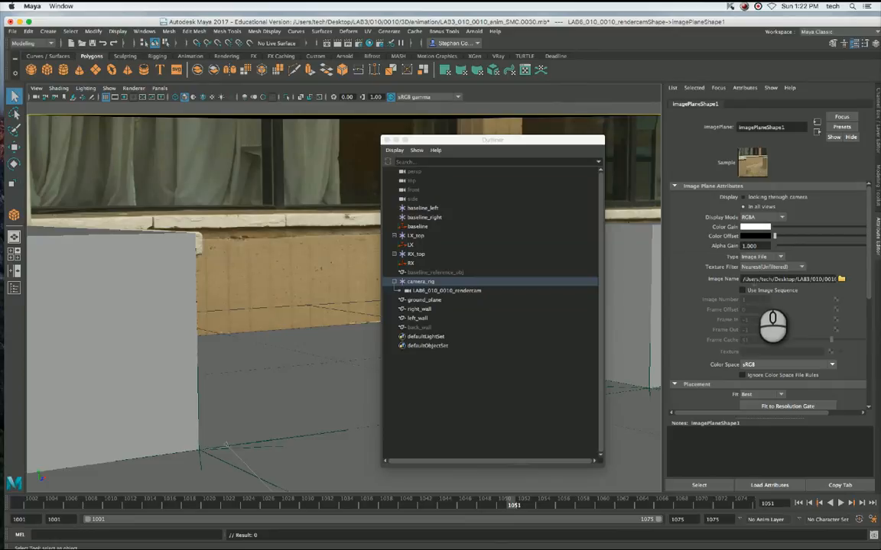
click(743, 290)
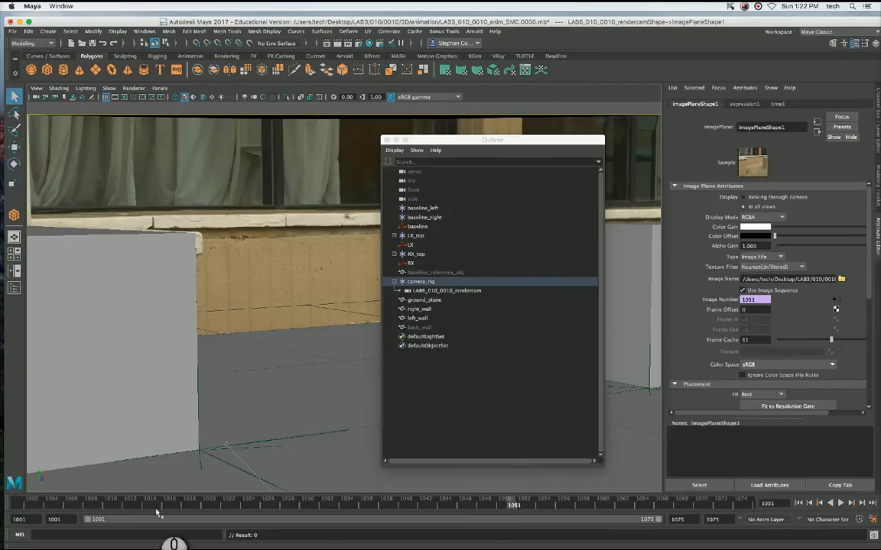
mouse_move(157, 514)
mouse_down()
mouse_move(634, 506)
mouse_move(412, 512)
mouse_move(305, 493)
mouse_move(325, 496)
mouse_up()
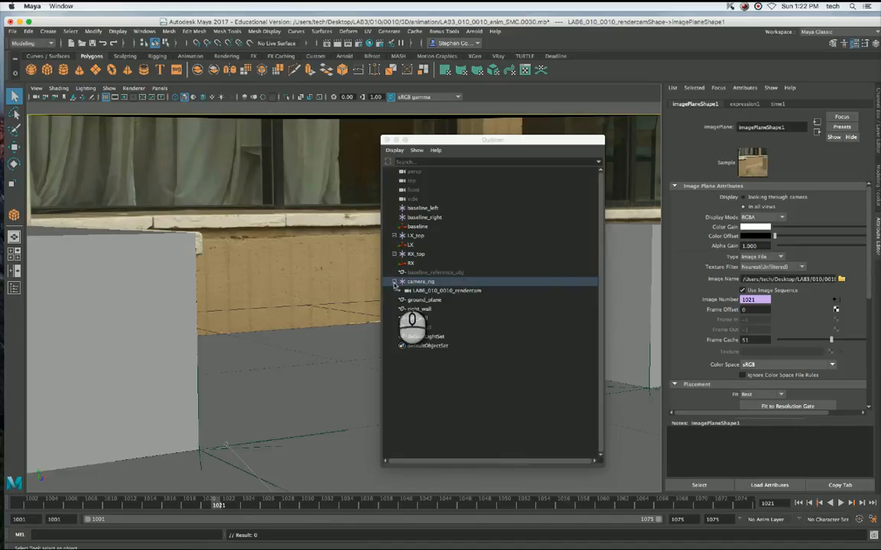
Collapse camera_rig, move the Outliner aside, and check the left wall, right wall and ground plane by selecting each.
click(394, 282)
drag(425, 139, 670, 133)
click(159, 374)
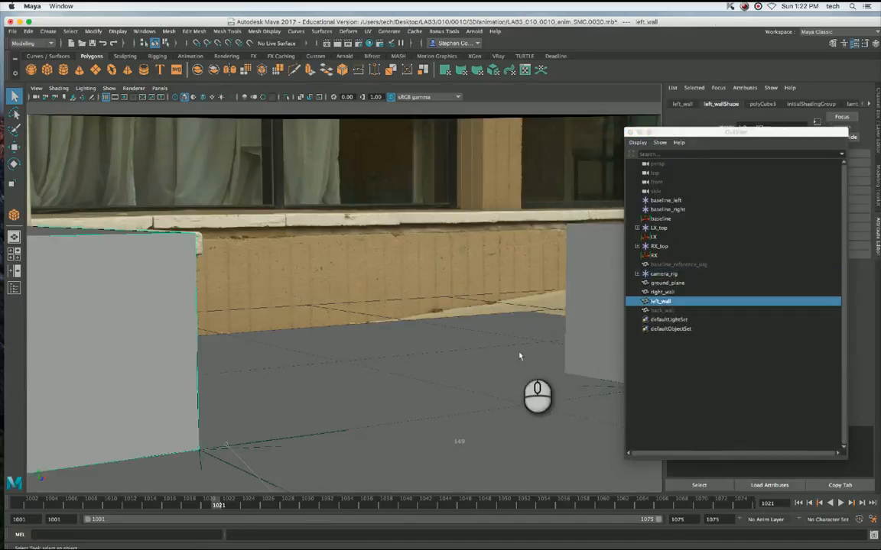
click(596, 334)
click(430, 444)
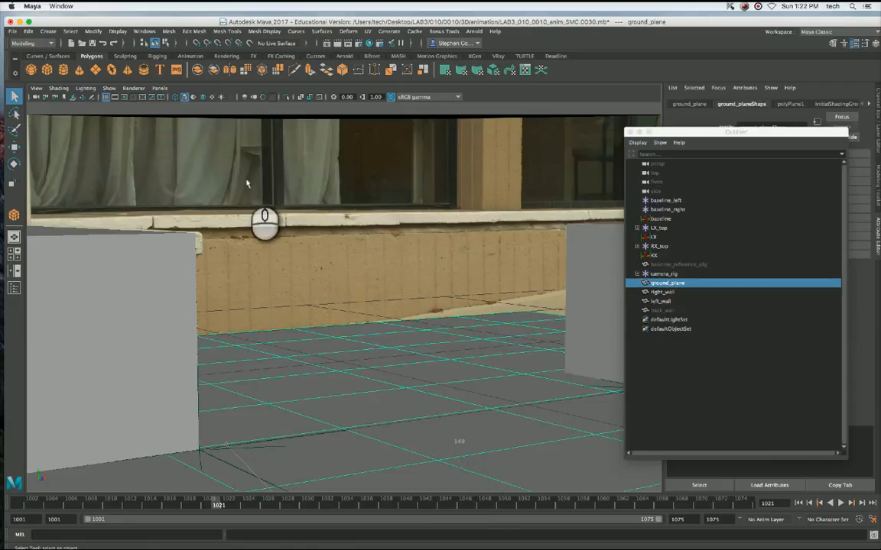
Switch the viewport to the persp camera and examine the ground plane, left wall and right wall from above.
click(159, 88)
mouse_move(162, 98)
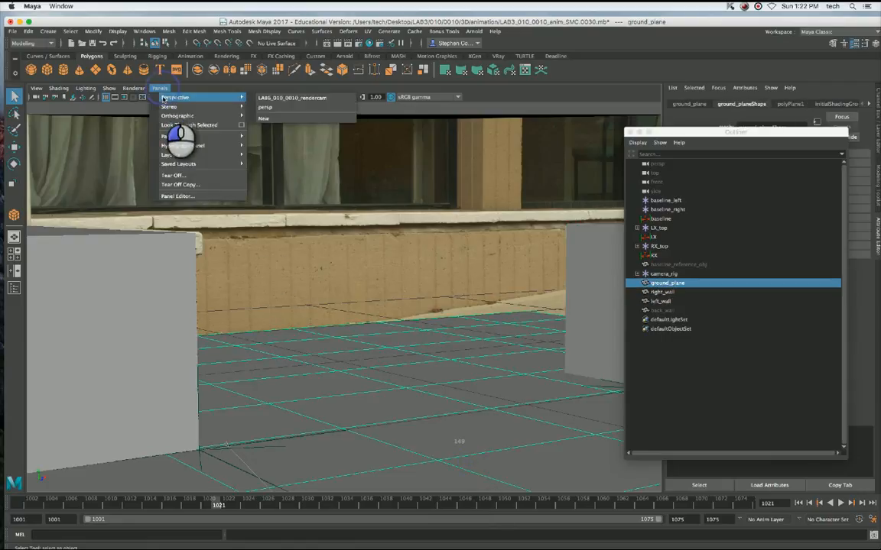
click(267, 107)
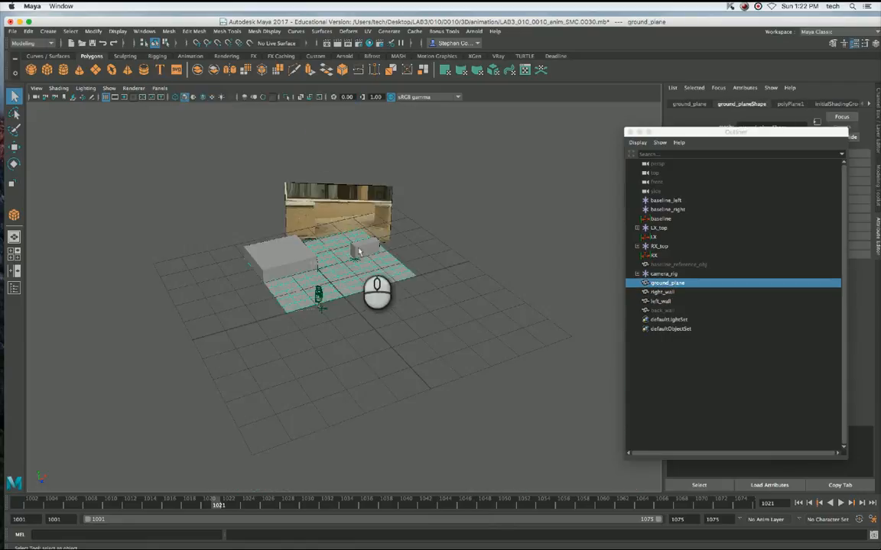
alt+drag(360, 283, 398, 313)
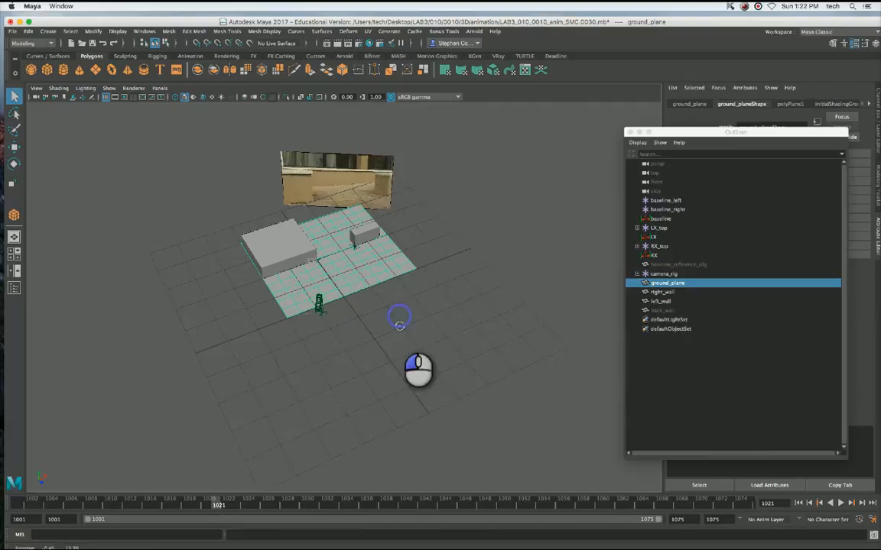
click(345, 265)
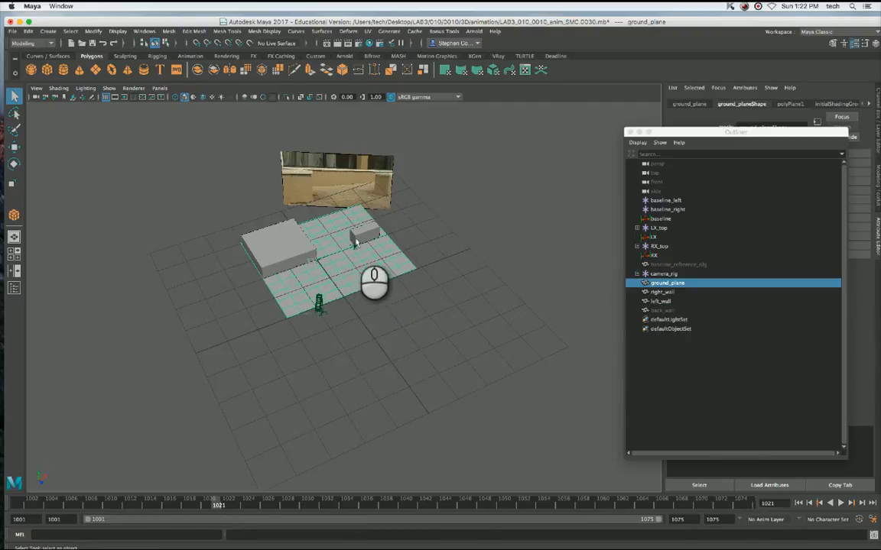
click(353, 233)
click(262, 243)
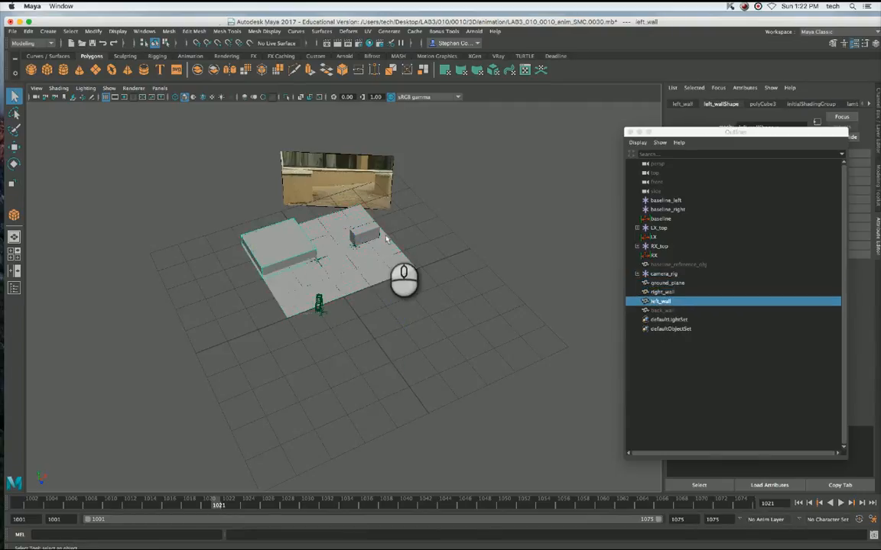
click(360, 233)
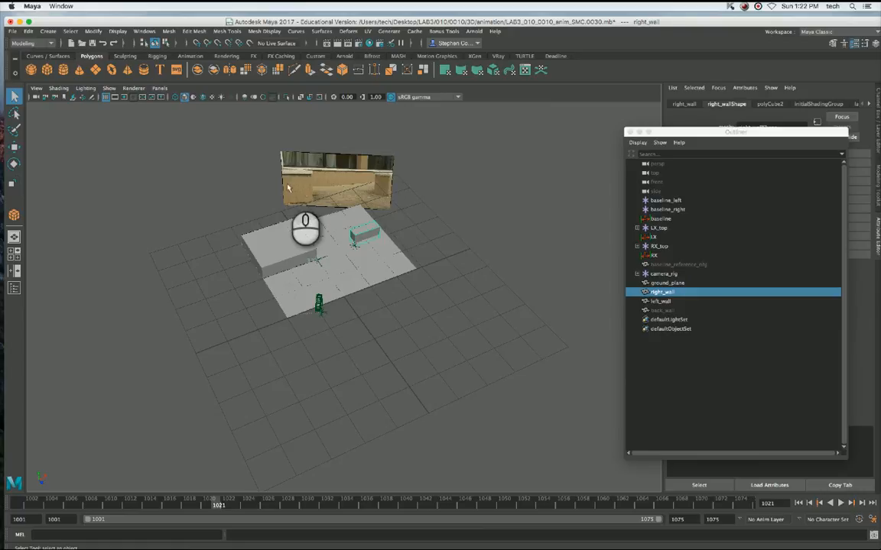
Look through LAB6_010_0010_rendercam again and display the scene in wireframe over the background plate.
click(159, 88)
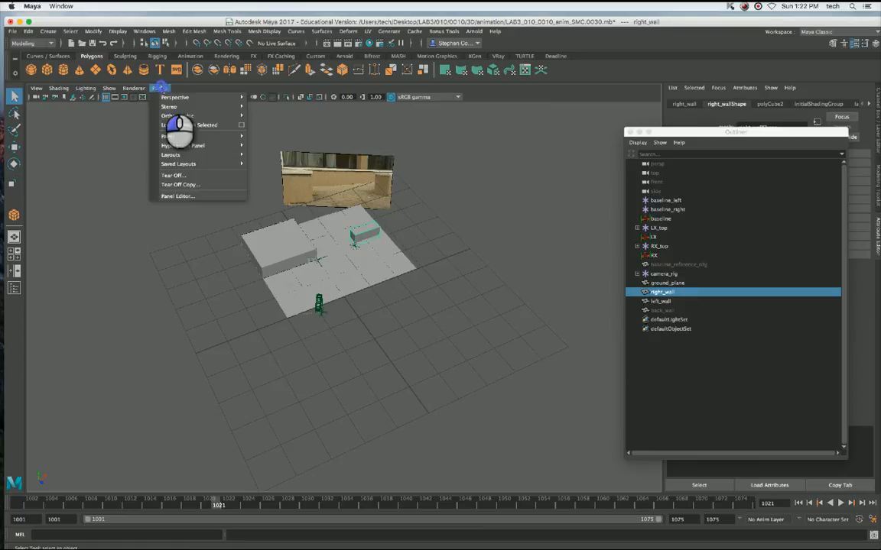
mouse_move(207, 98)
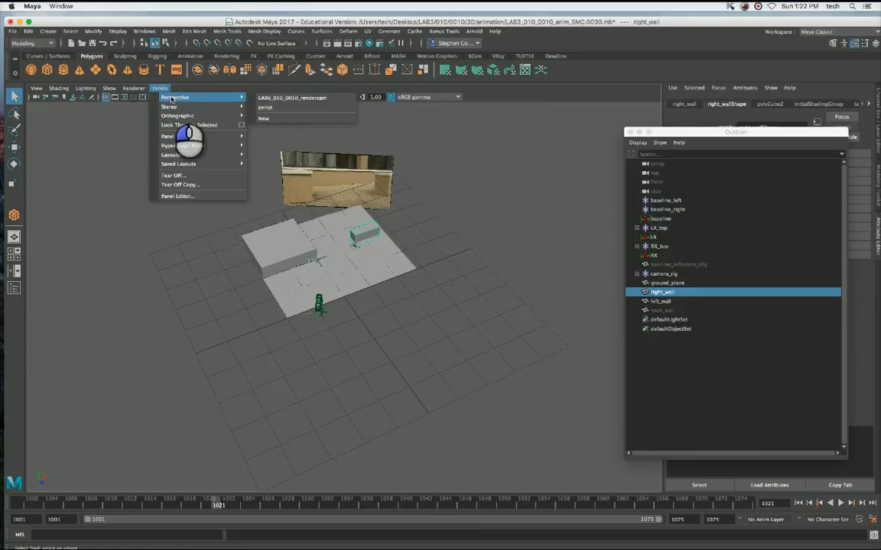
click(279, 98)
key(4)
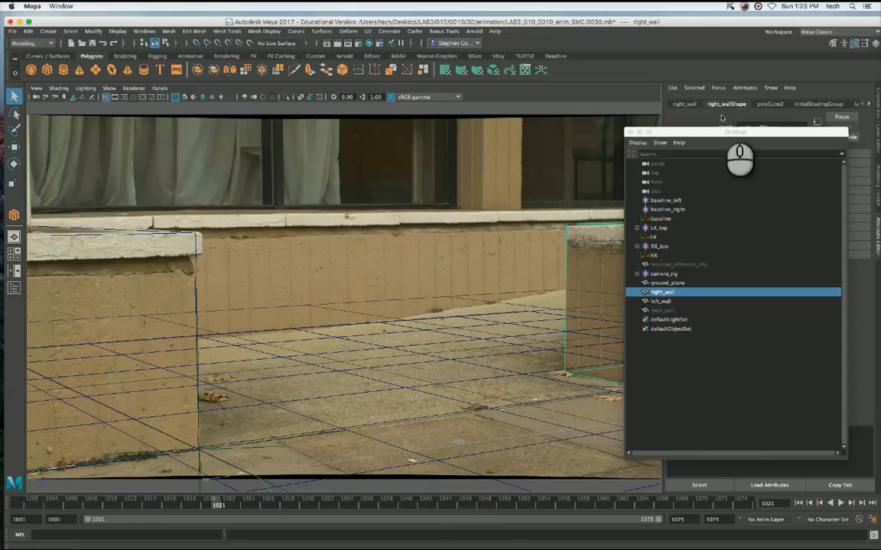
drag(728, 133, 716, 133)
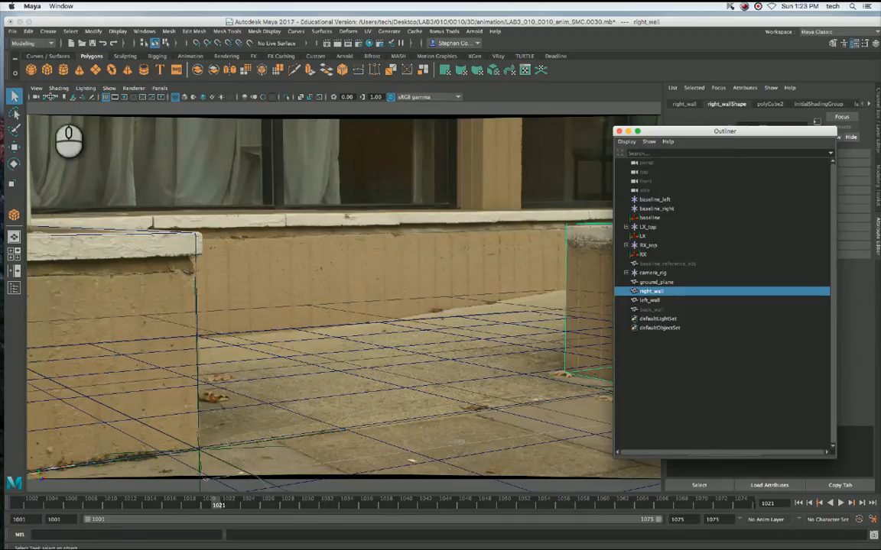
Start importing a file and browse the Computer, Desktop and Documents locations for the asset.
click(12, 32)
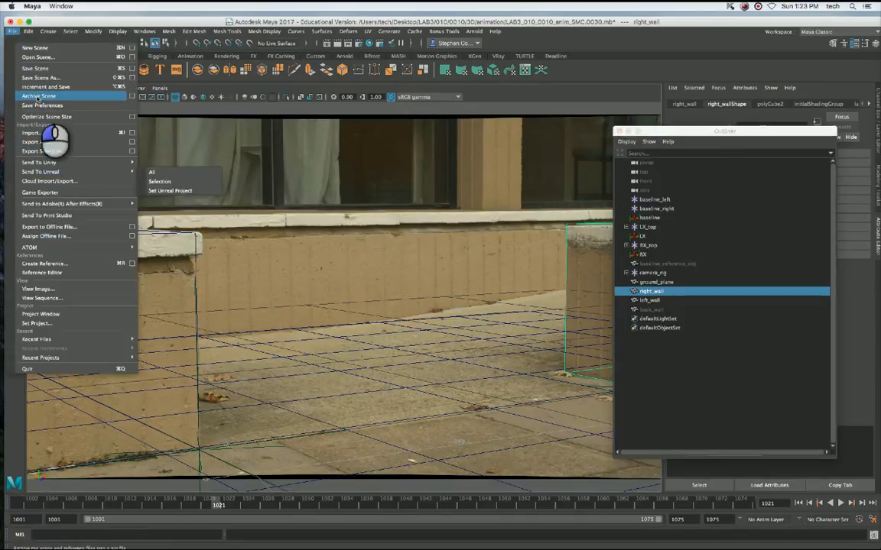
click(34, 133)
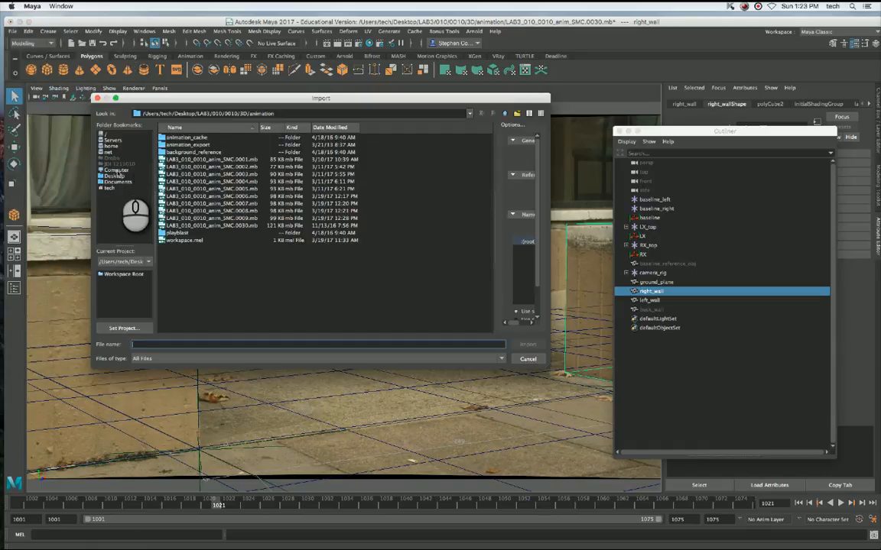
click(117, 170)
click(118, 175)
click(118, 170)
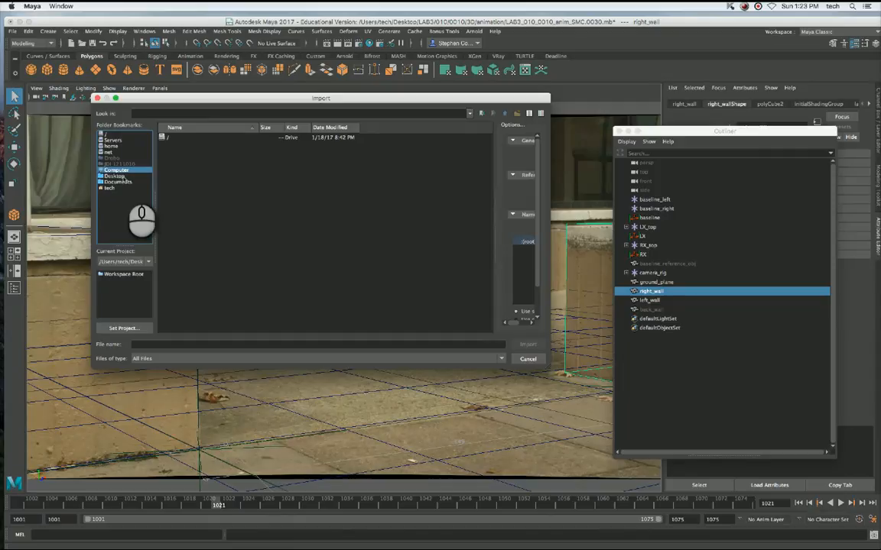
click(119, 175)
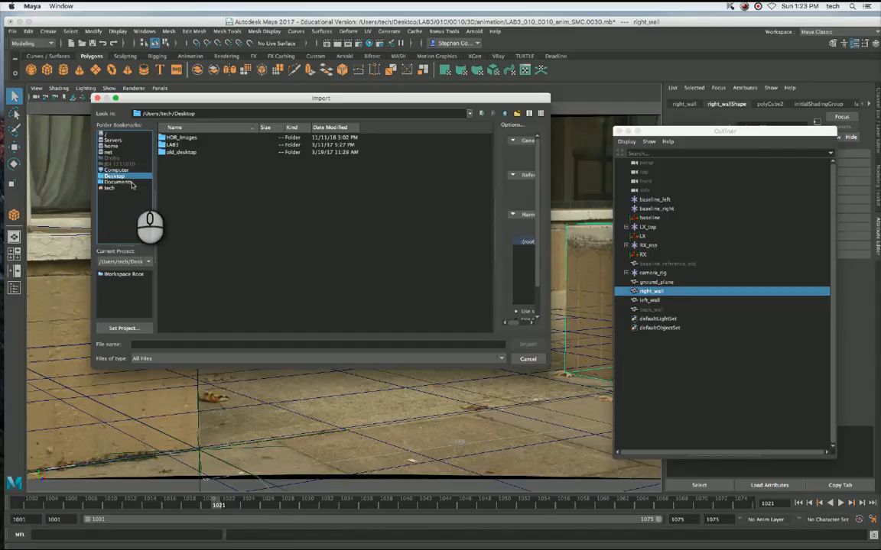
click(129, 183)
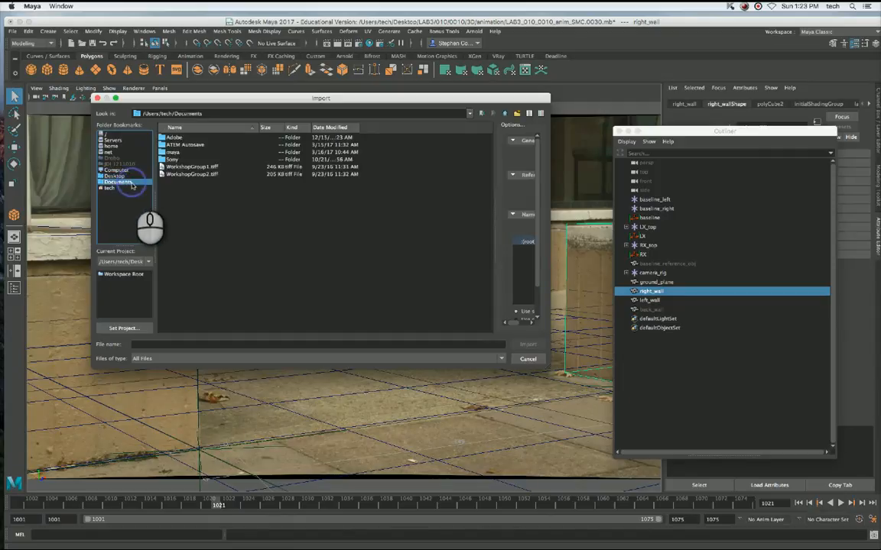
click(210, 166)
click(213, 175)
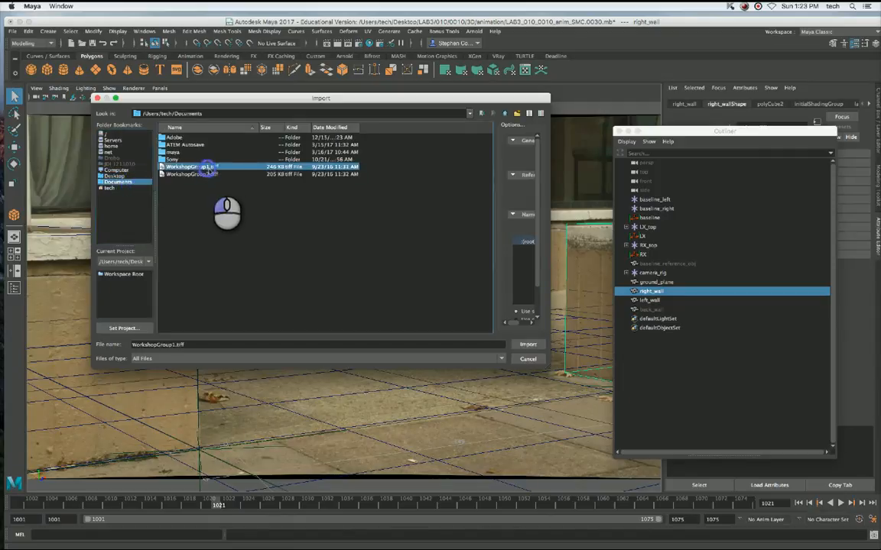
Import Beetle.mb from Desktop/LAB3/_library/assets/characters/Beetle/reference.
click(118, 176)
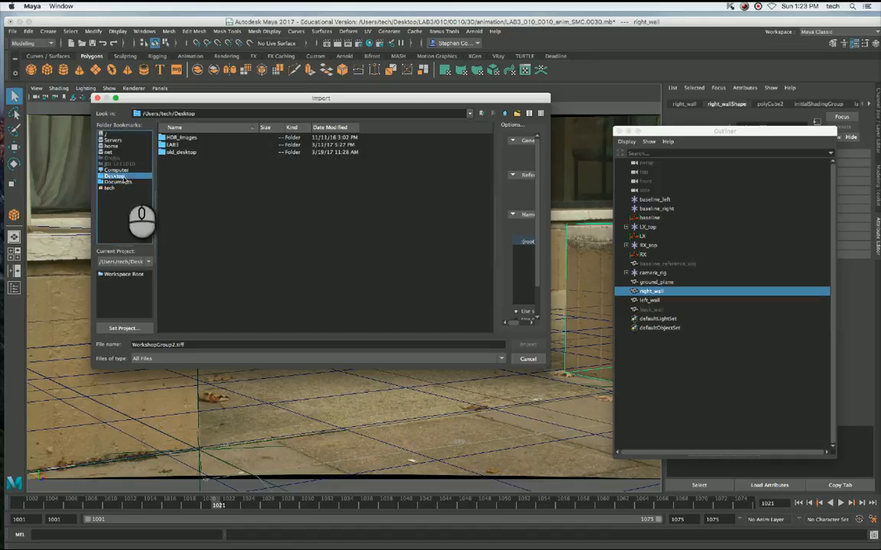
click(172, 144)
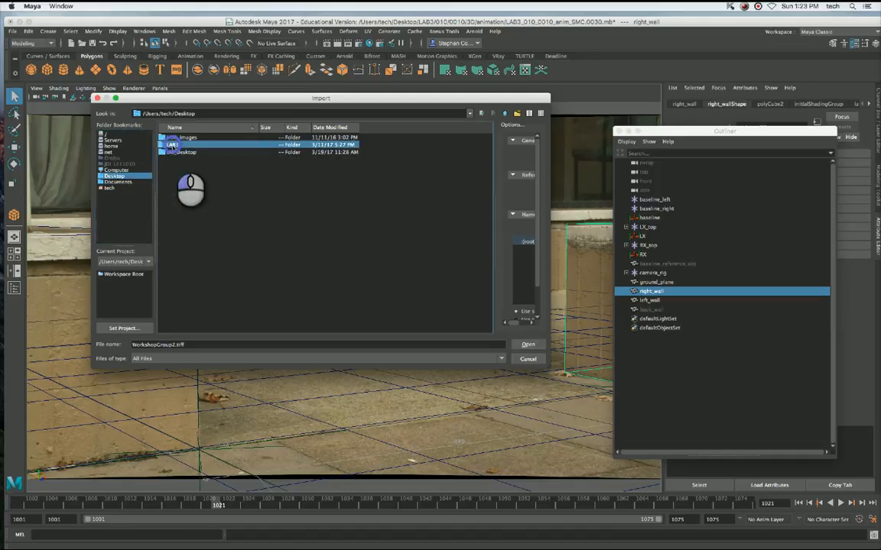
double_click(172, 145)
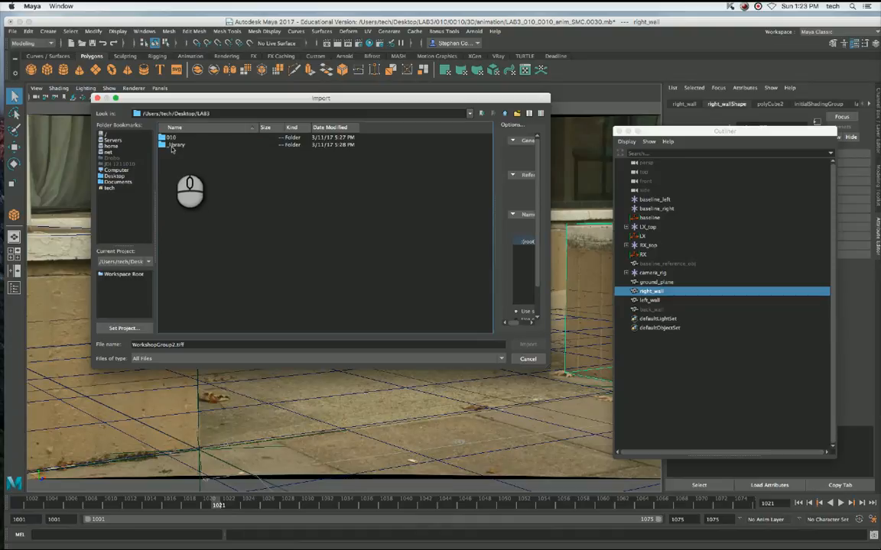
double_click(172, 145)
double_click(164, 138)
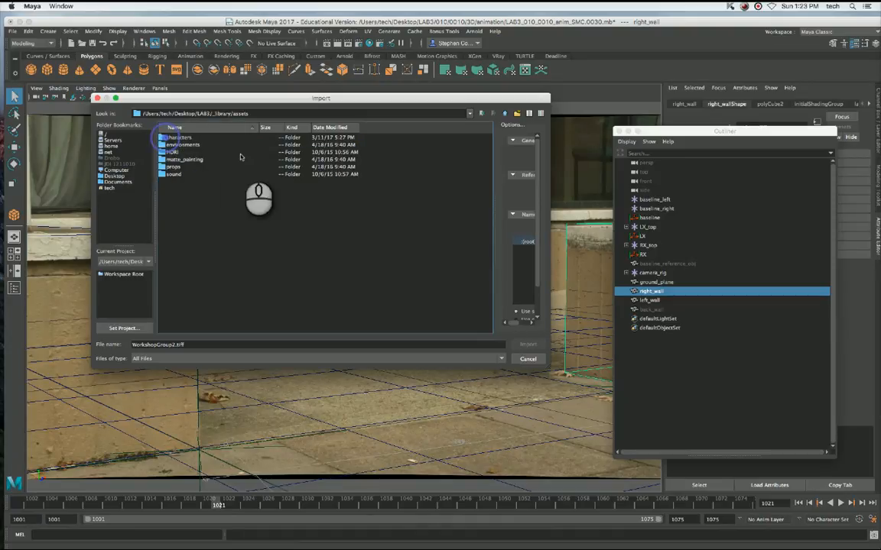
double_click(174, 138)
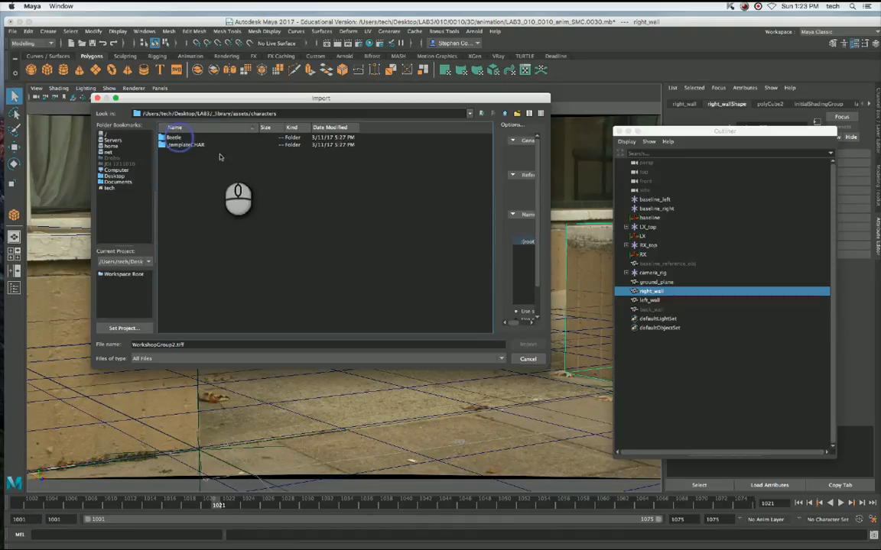
double_click(174, 138)
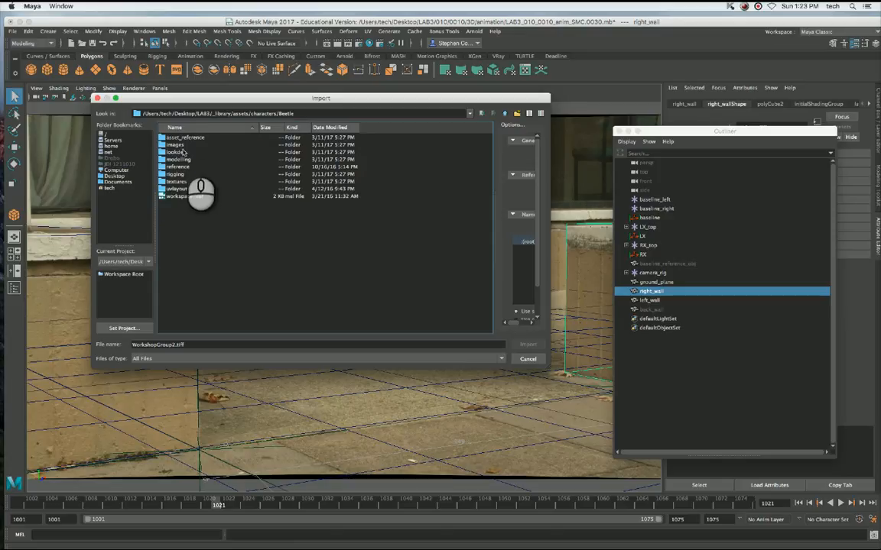
double_click(177, 166)
click(175, 138)
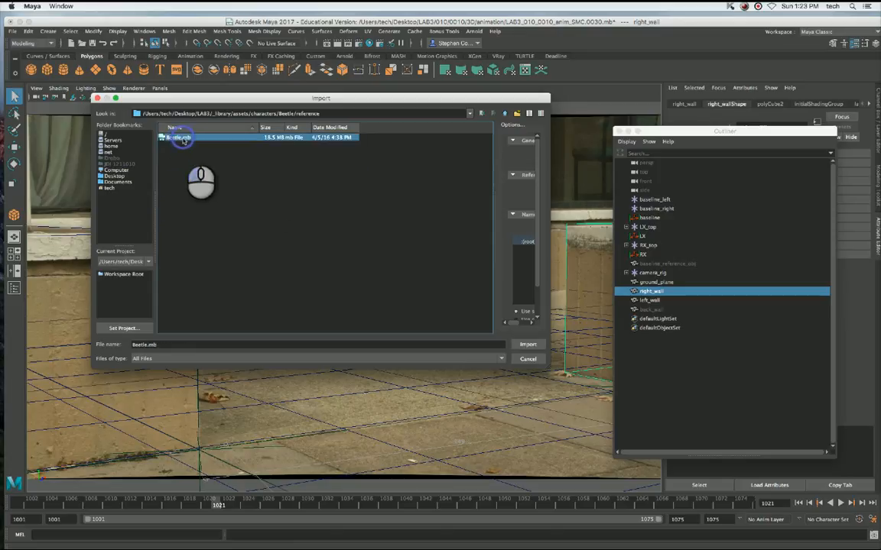
click(528, 346)
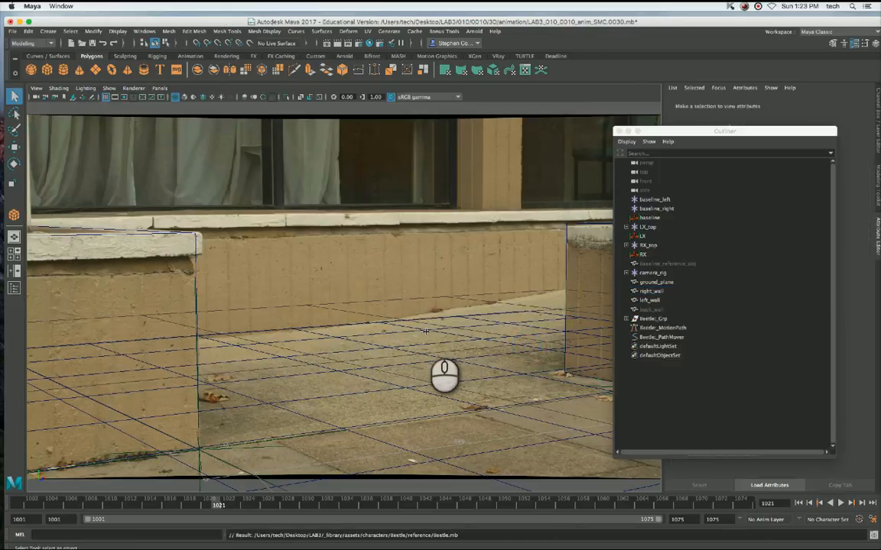
Select the imported Beetle:_Grp and view the scene through the persp camera to locate it.
click(642, 319)
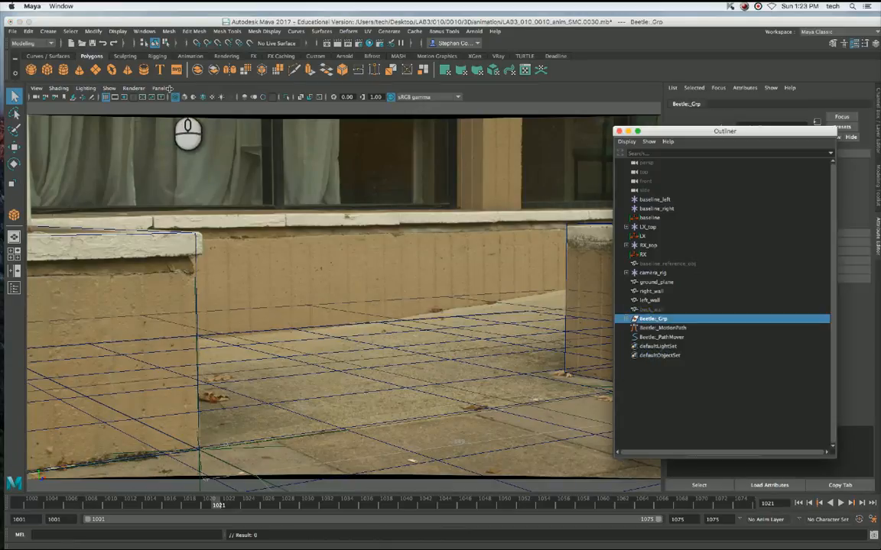
click(161, 88)
mouse_move(174, 98)
click(315, 107)
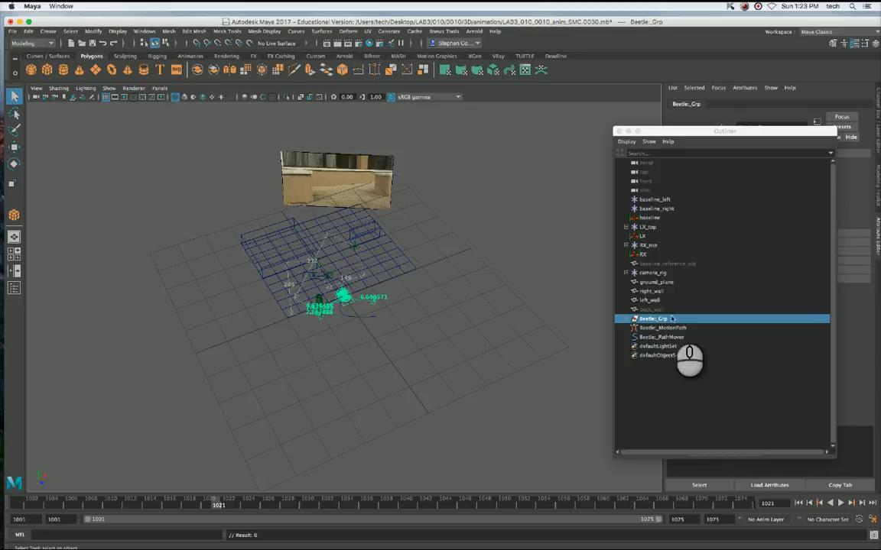
Select Beetle:_Move_Ctrl within Beetle:_Rig and move the car back onto the ground plane between the walls.
click(627, 319)
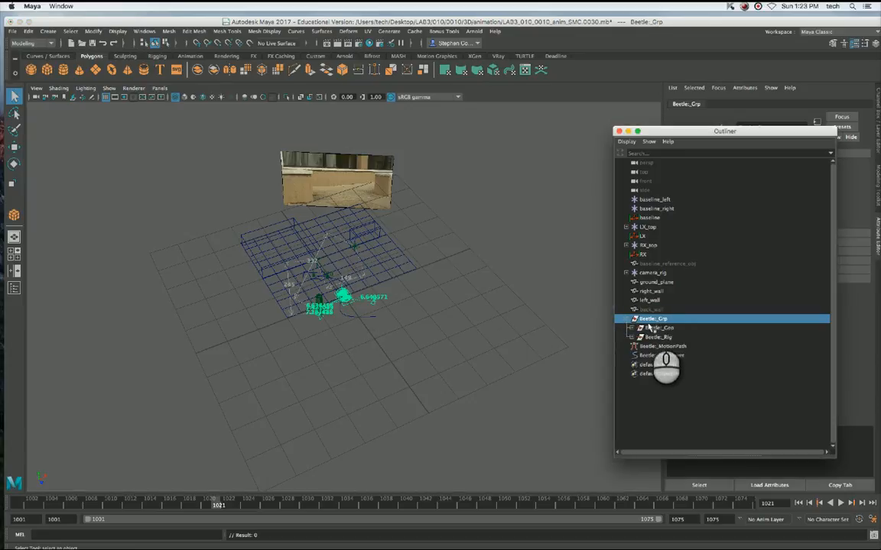
click(645, 327)
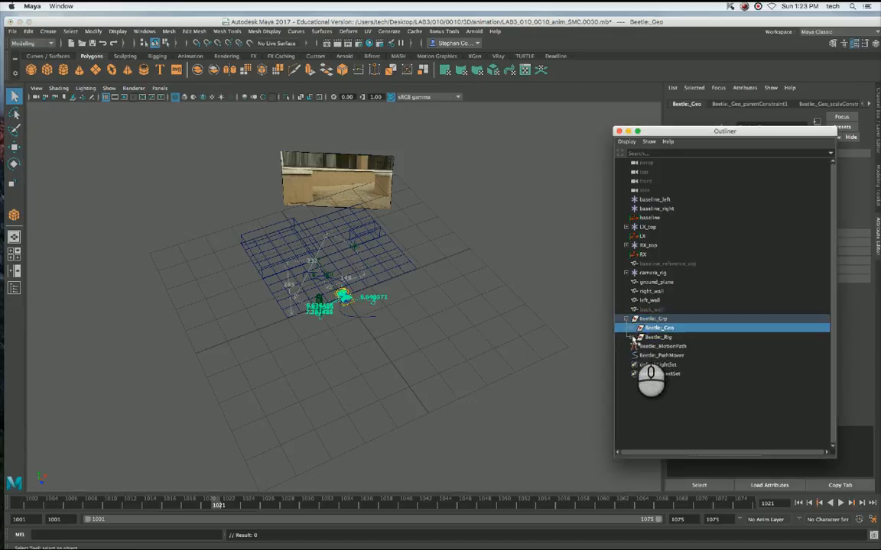
click(631, 337)
click(659, 346)
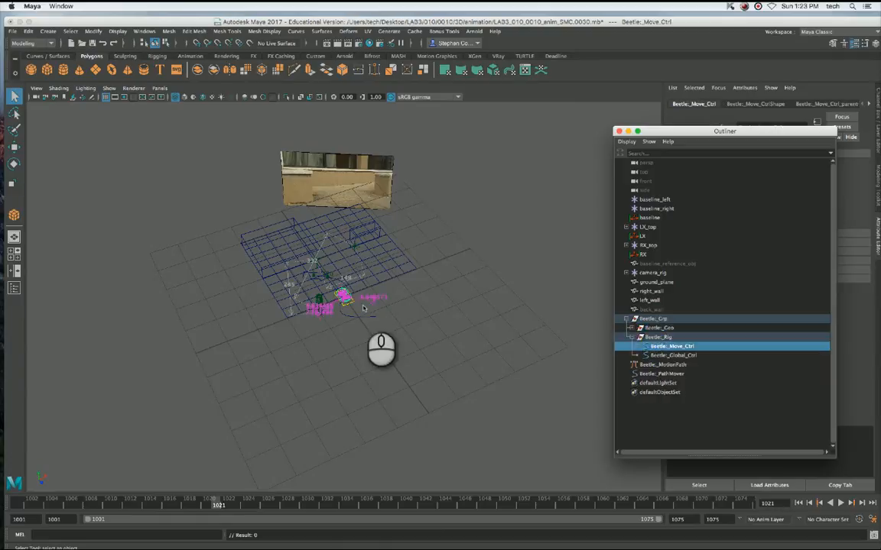
key(w)
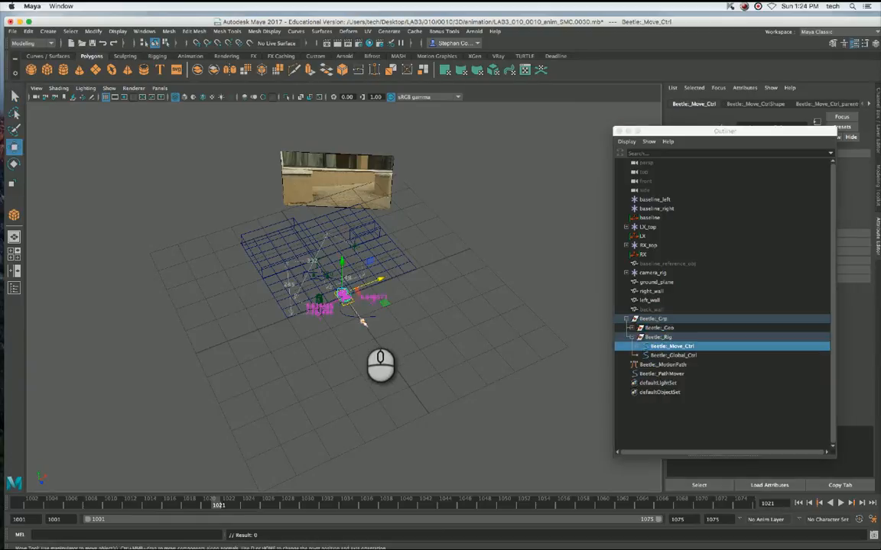
drag(363, 322, 374, 239)
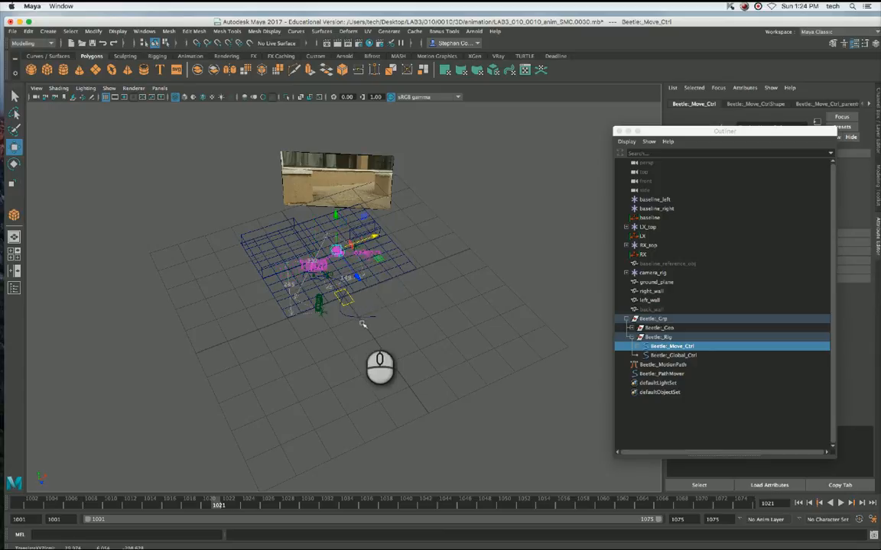
drag(359, 277, 362, 283)
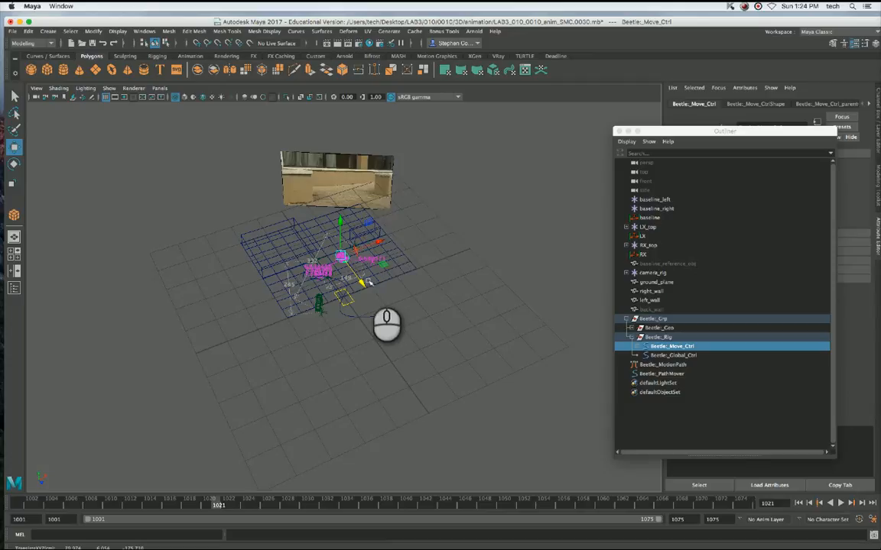
mouse_move(366, 283)
mouse_down()
mouse_move(373, 235)
mouse_move(371, 278)
mouse_move(356, 279)
mouse_up()
Look through LAB6_010_0010_rendercam and rotate Beetle:_Move_Ctrl about -78 degrees in Y so the car sits at an angle.
key(e)
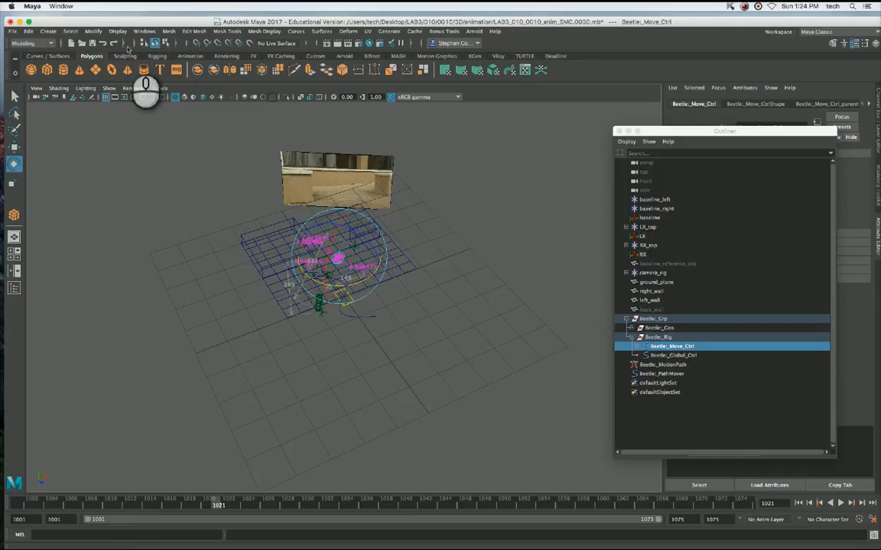
click(159, 88)
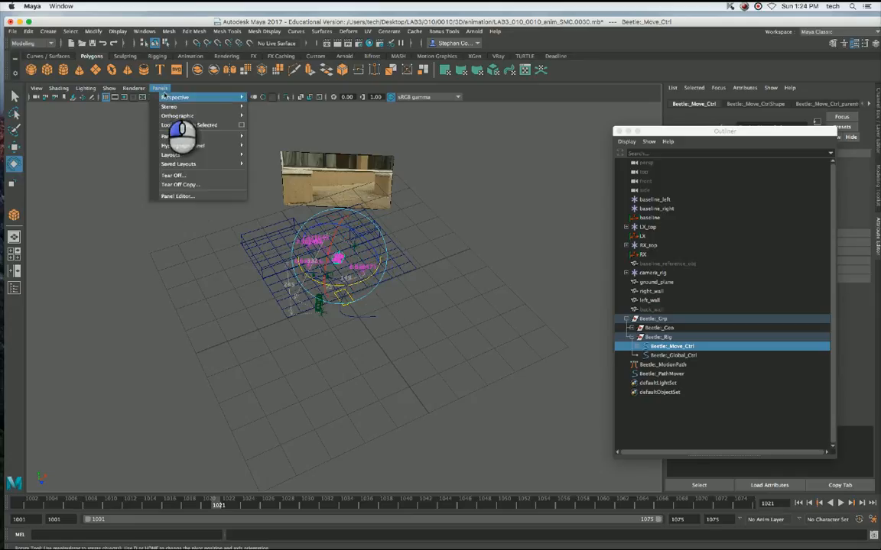
mouse_move(180, 97)
click(342, 99)
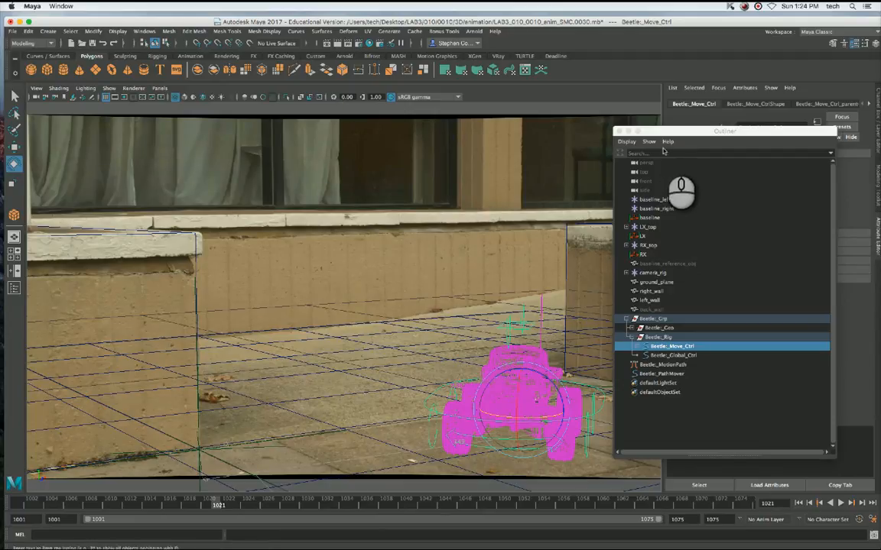
drag(666, 132, 674, 131)
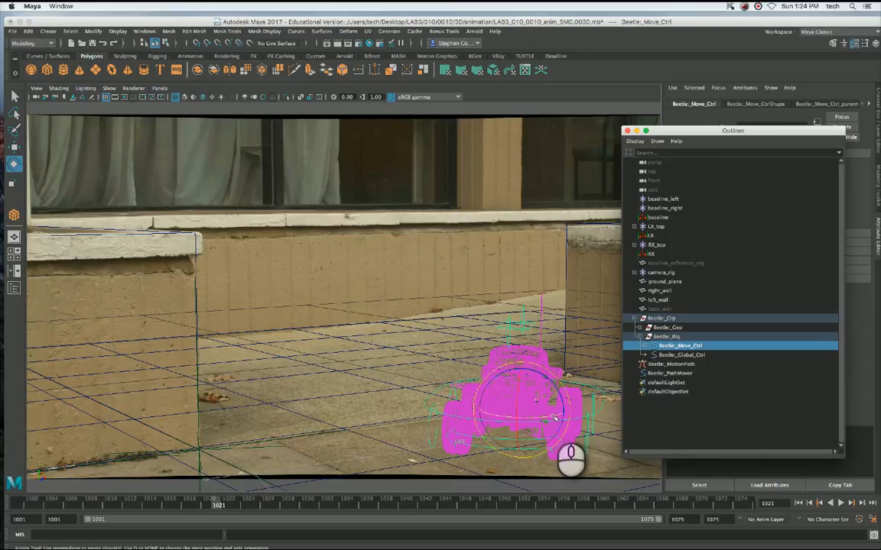
drag(555, 418, 521, 419)
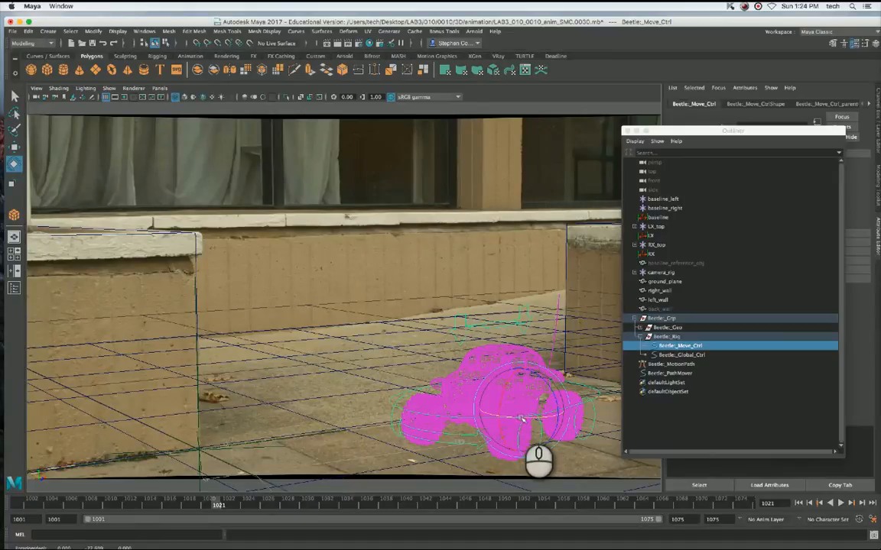
Move the car toward the middle of the camera view and display the scene shaded, with the Outliner moved clear of the viewport.
key(w)
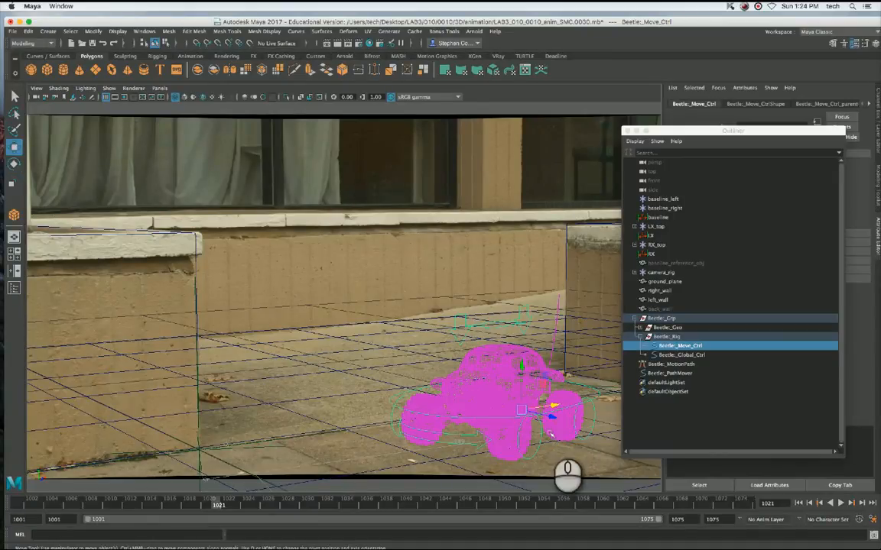
drag(554, 407, 508, 411)
key(5)
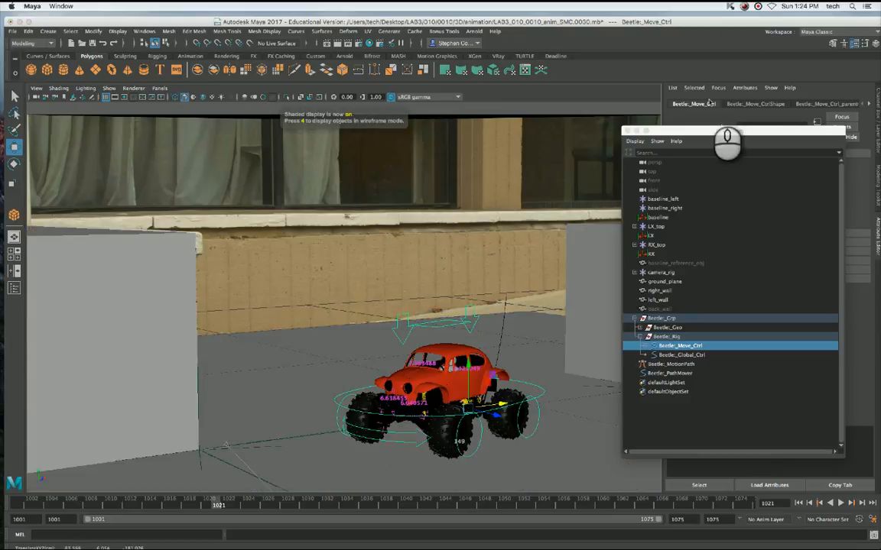
drag(674, 135, 751, 134)
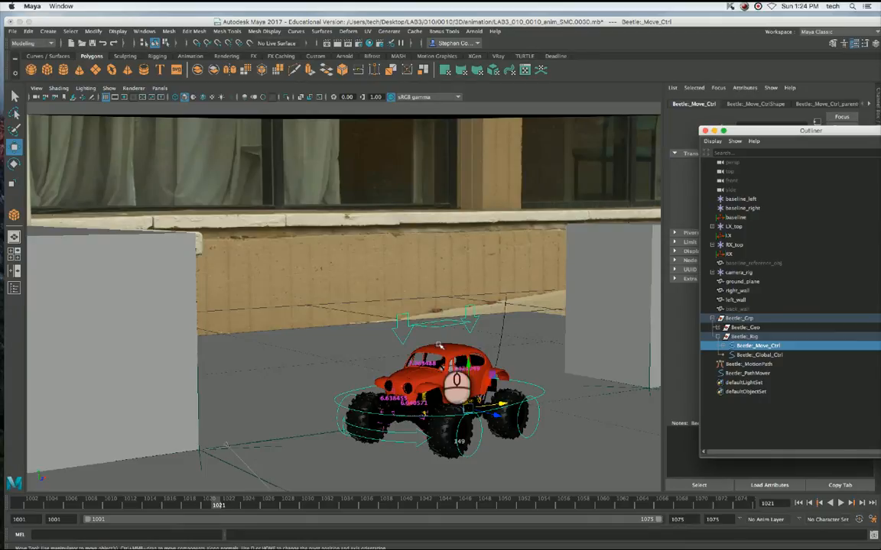
click(516, 289)
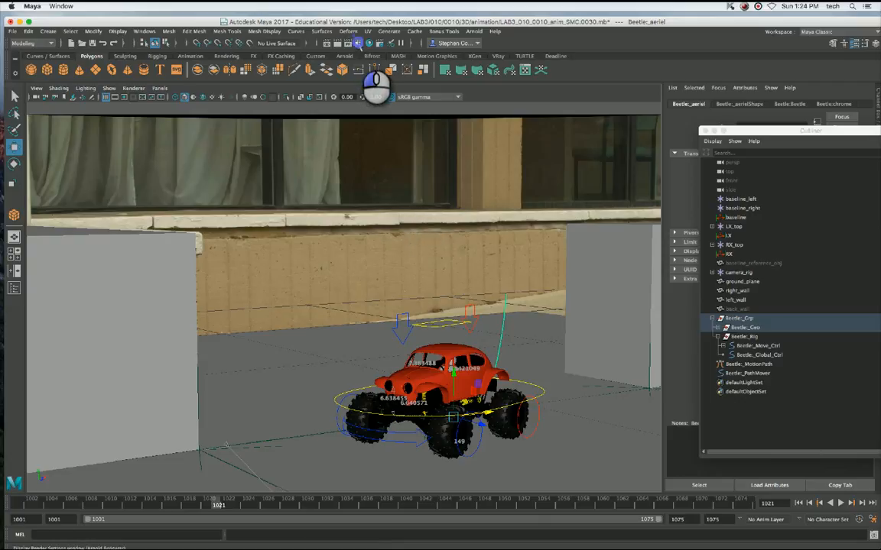
Set the scene's renderer to V-Ray in the Render Settings and look over the common options.
click(358, 43)
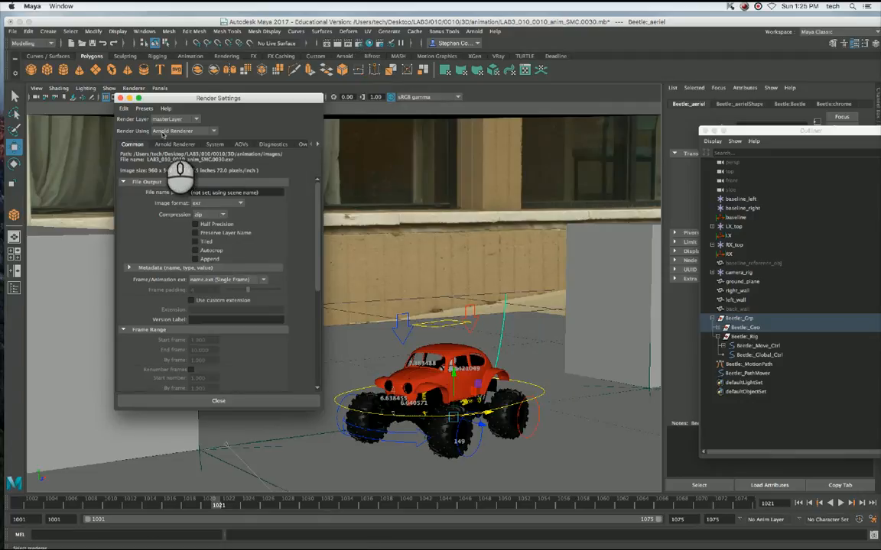
click(162, 135)
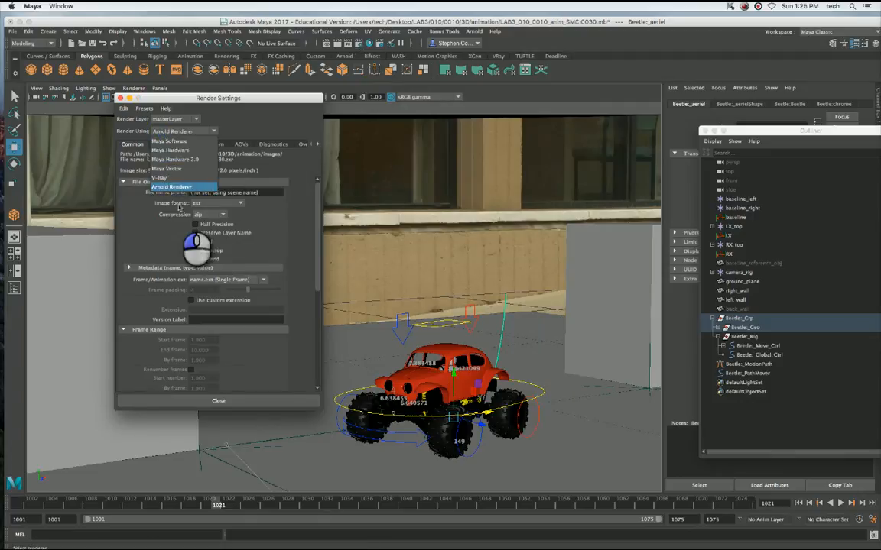
click(184, 176)
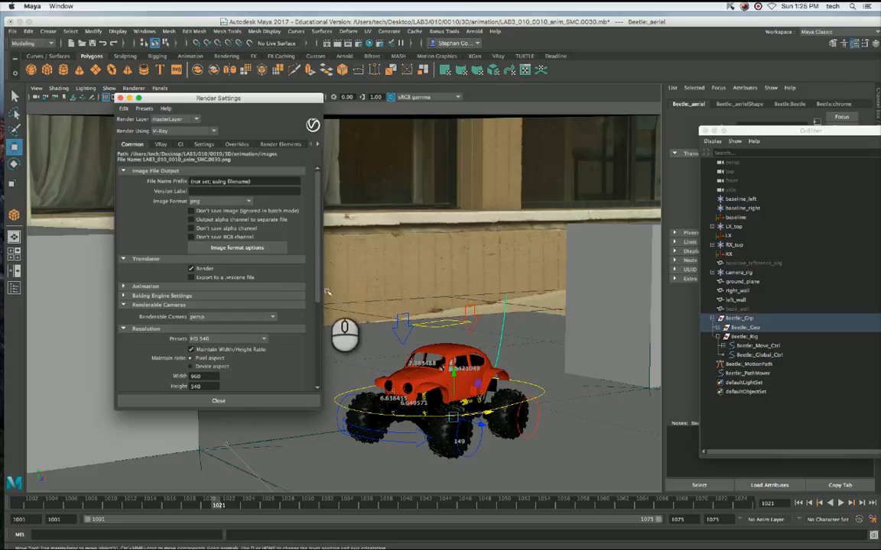
drag(316, 271, 321, 192)
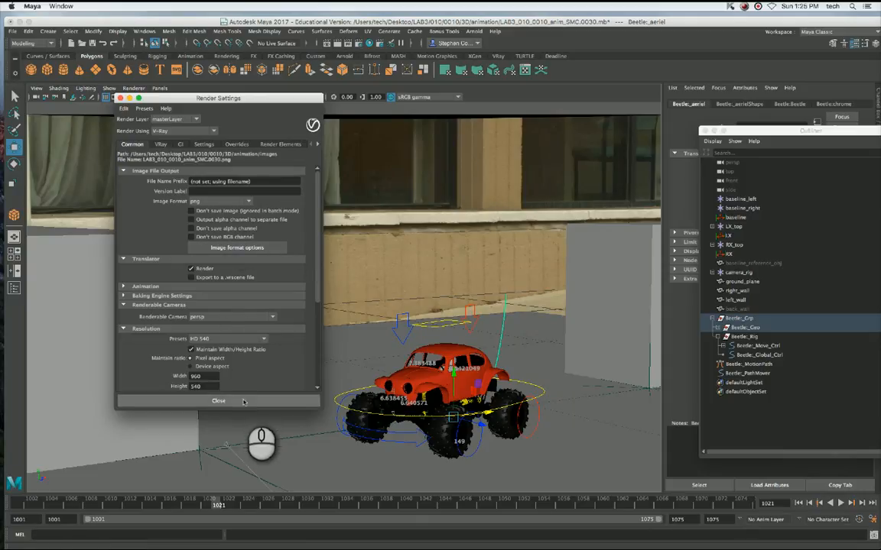
Close the render settings, collapse Beetle:_Grp in the Outliner and add a V-Ray Dome Light to the scene.
click(219, 401)
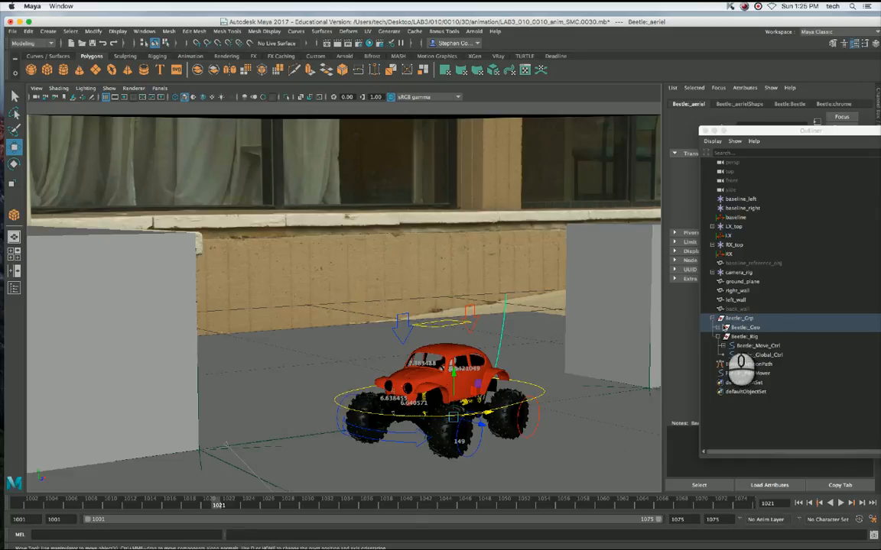
click(715, 322)
click(712, 319)
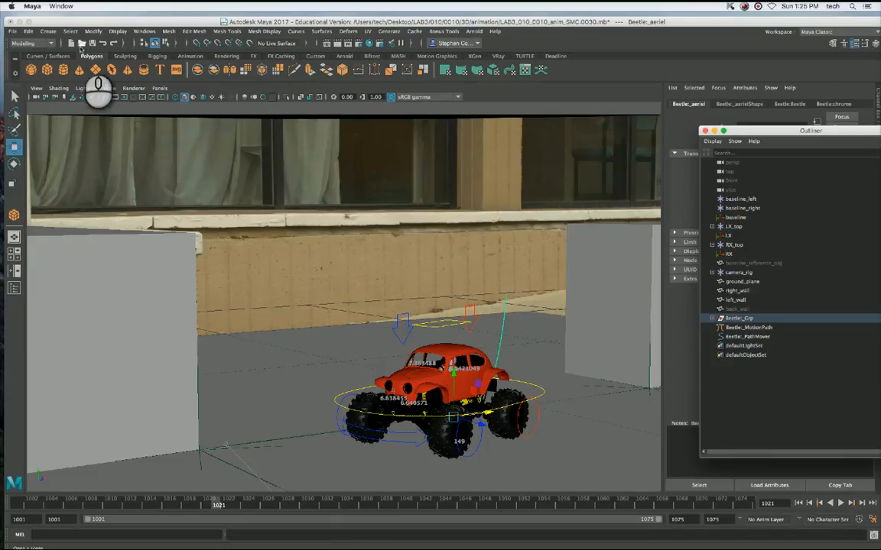
click(48, 31)
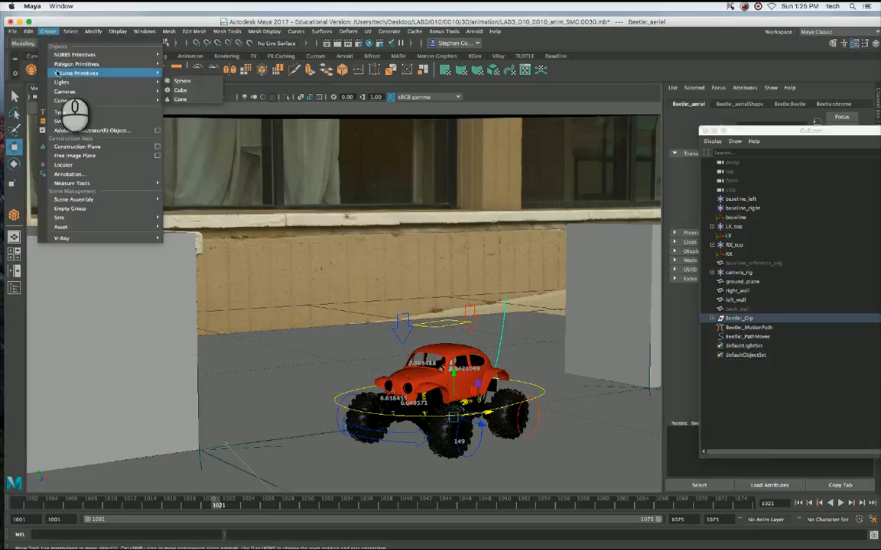
mouse_move(61, 83)
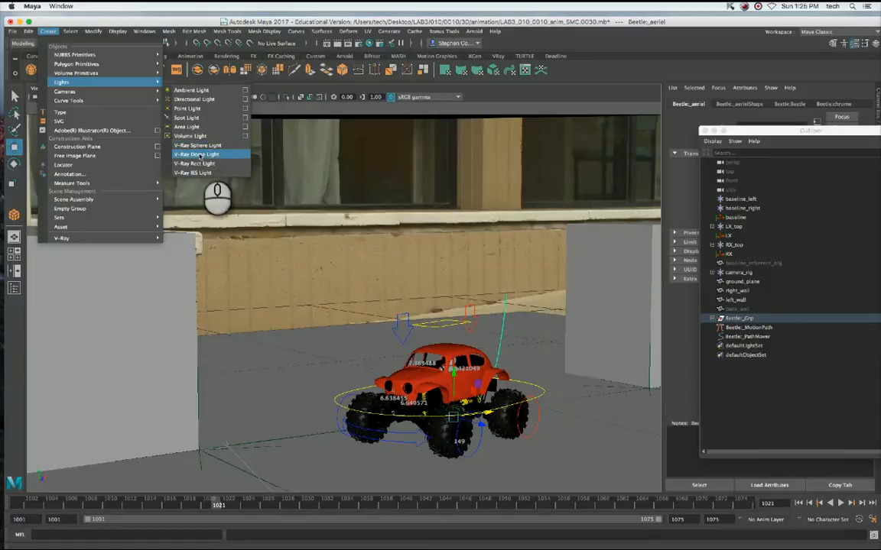
click(214, 155)
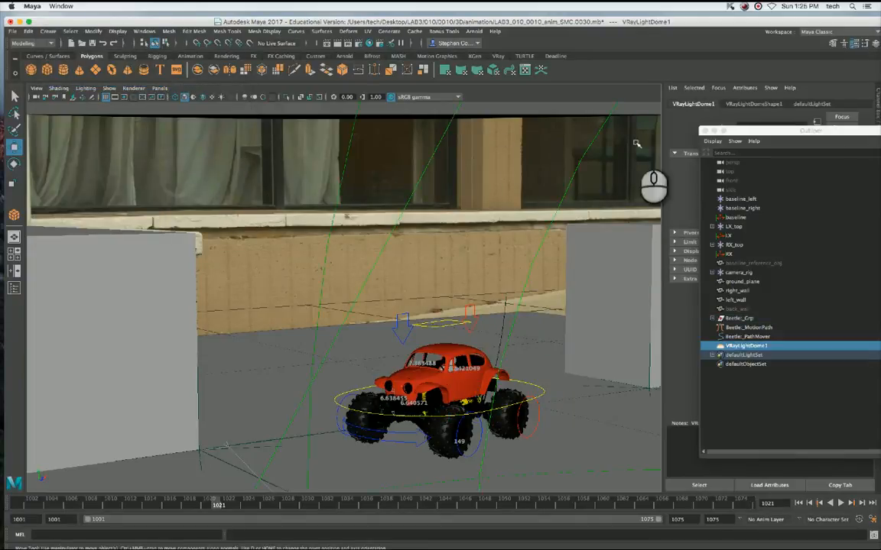
Display the VRayLightDomeShape1 attributes of the dome light and close the Outliner.
drag(803, 131, 298, 109)
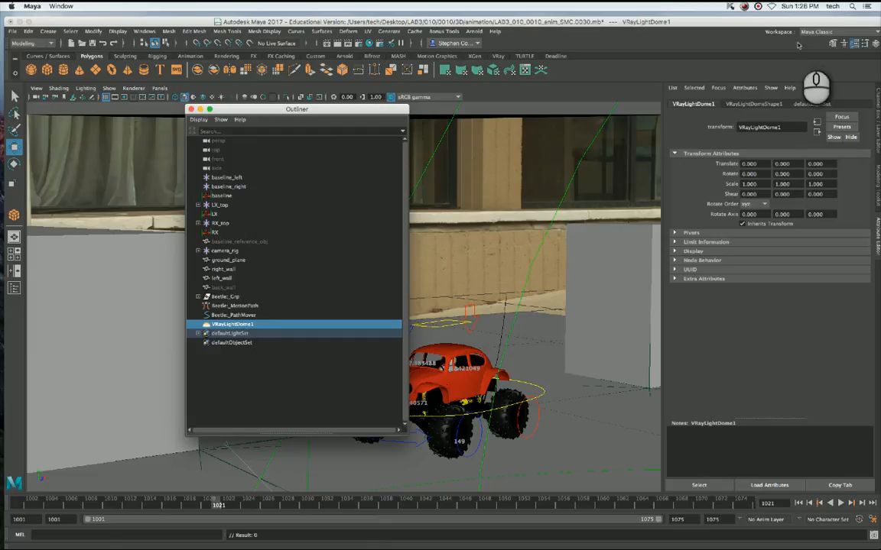
click(753, 104)
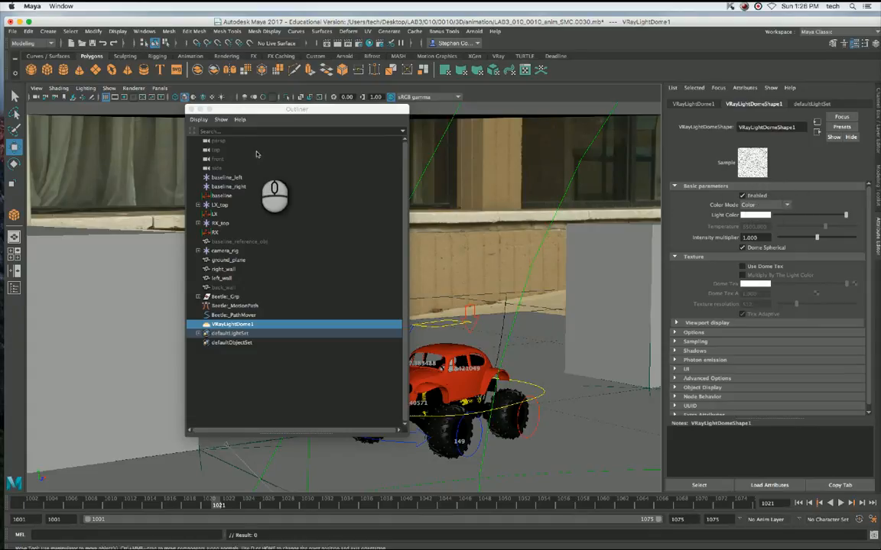
click(190, 109)
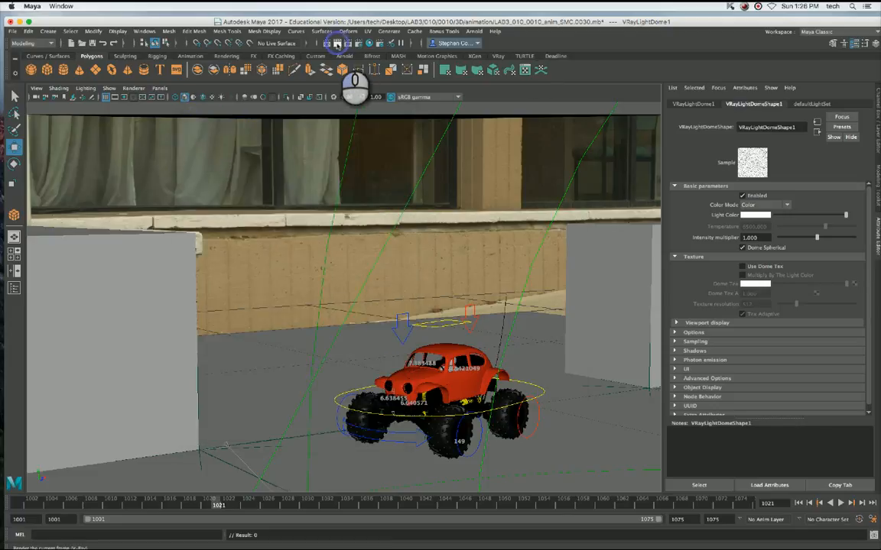
Render the current frame with V-Ray, store the image in the frame buffer's history and close the frame buffer.
click(336, 43)
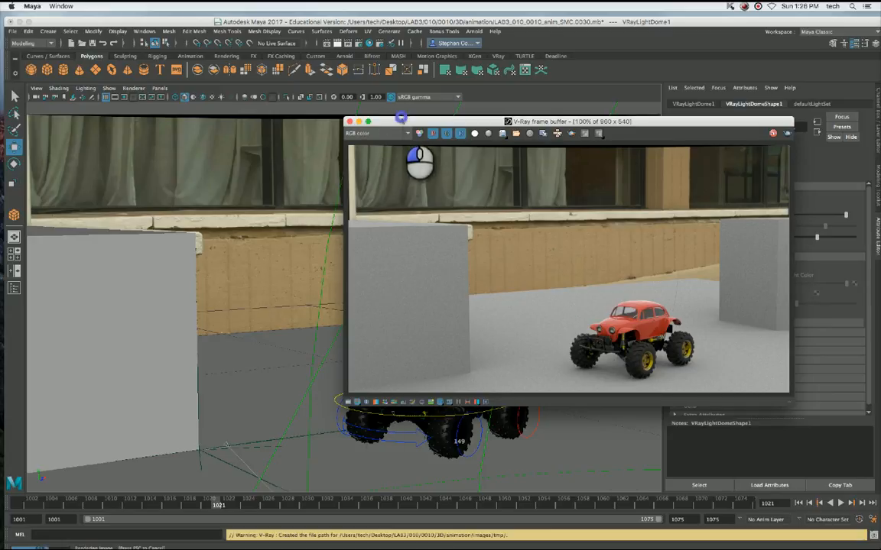
drag(403, 119, 387, 113)
click(443, 397)
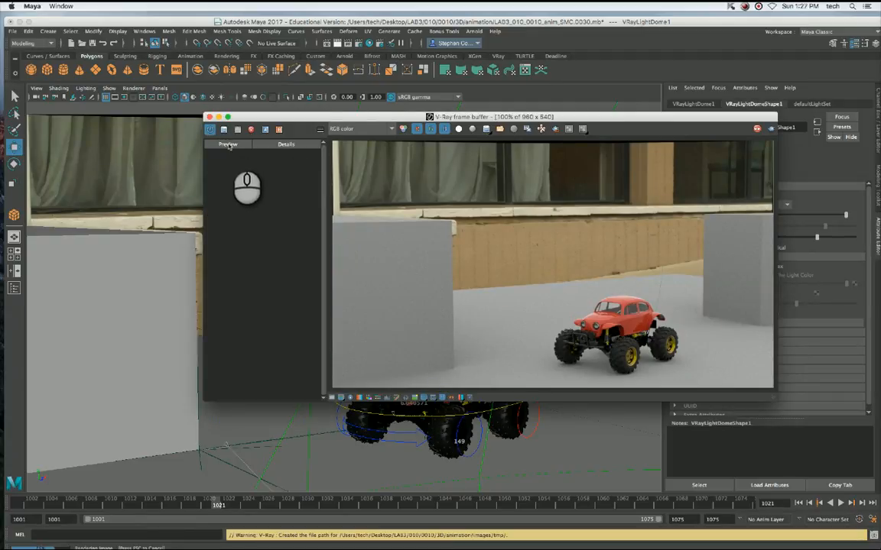
click(225, 131)
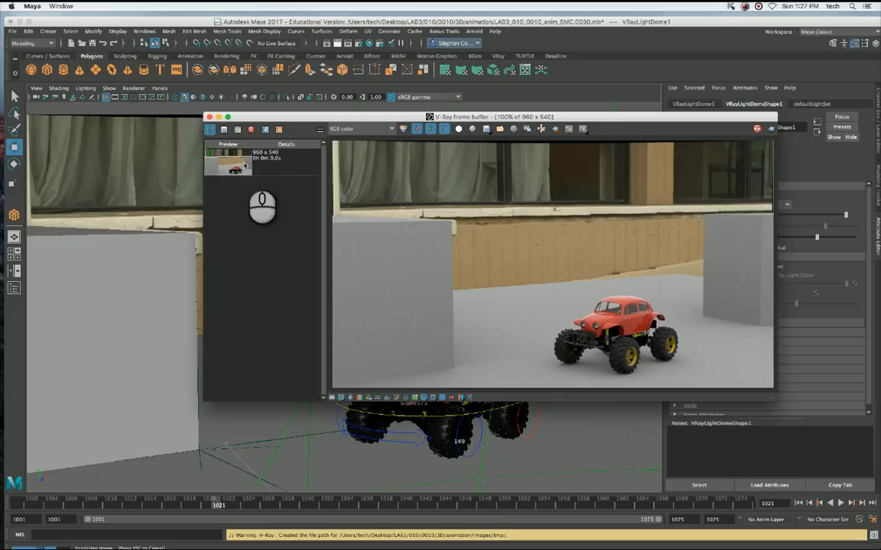
click(243, 164)
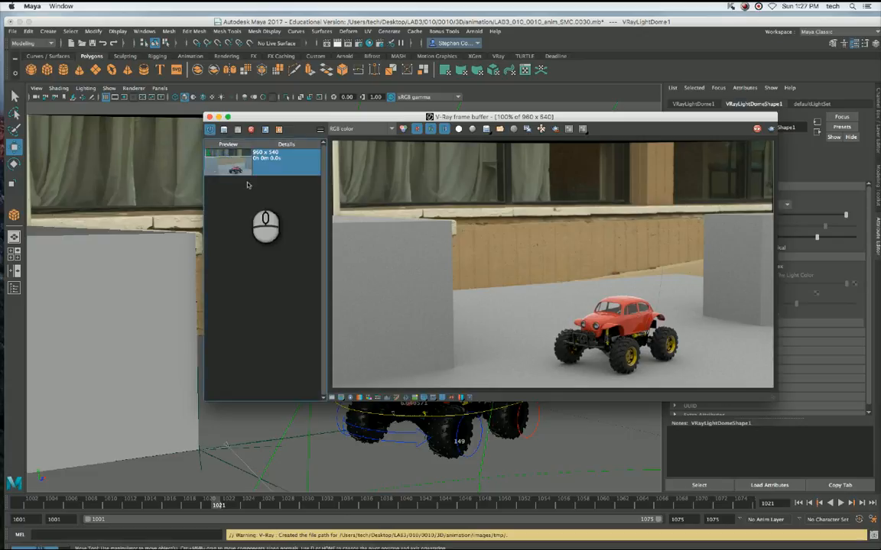
click(234, 193)
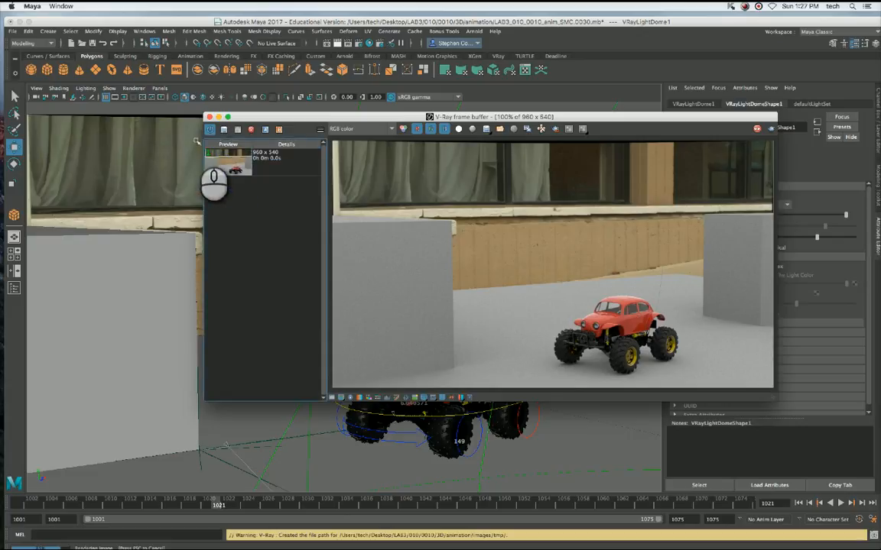
click(210, 117)
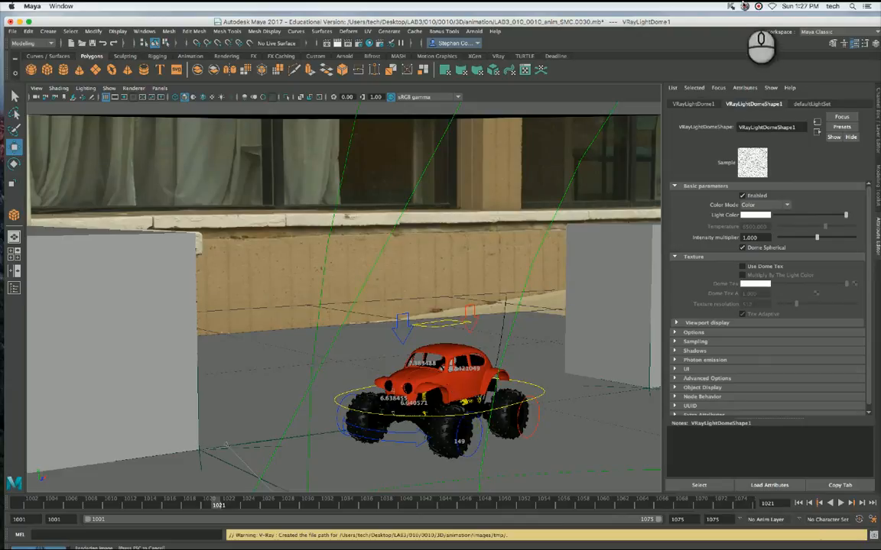
Uncover the desktop beside Maya, open the HDR_Images folder in Finder and enlarge its window to list more files.
drag(766, 21, 673, 24)
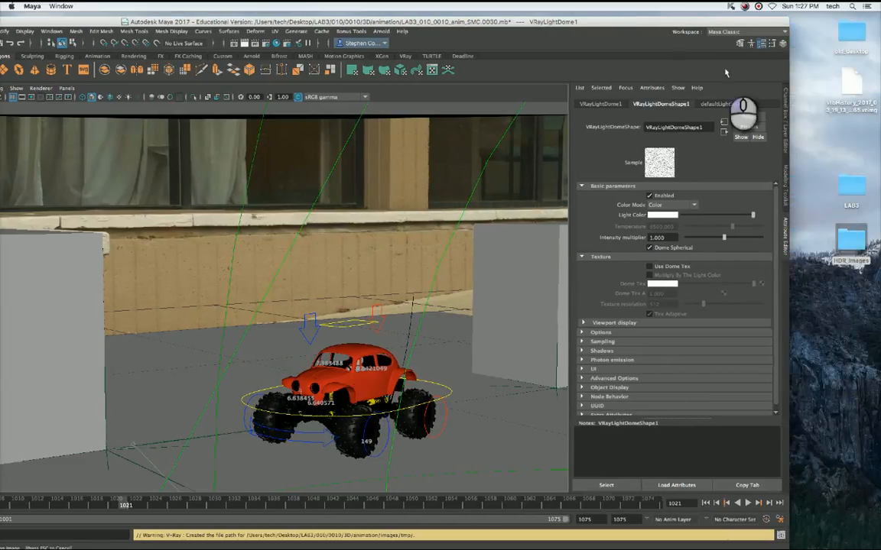
click(846, 243)
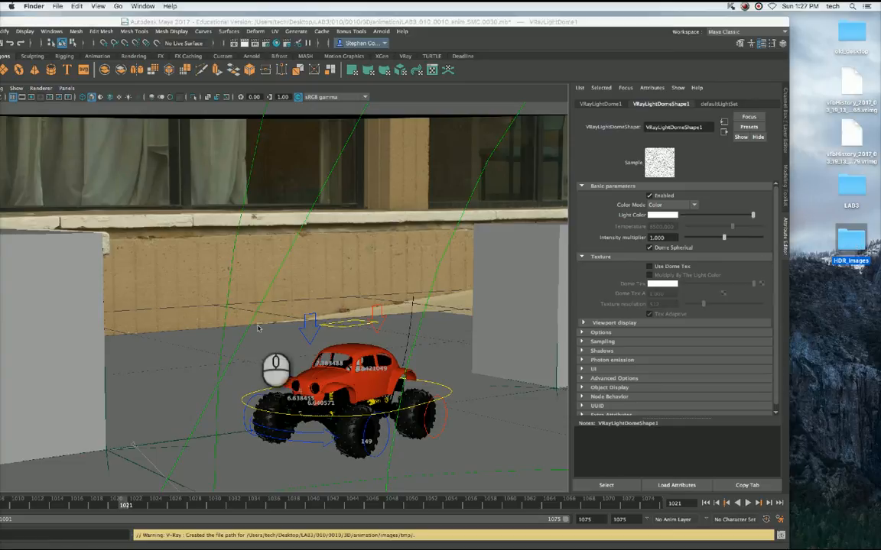
double_click(846, 238)
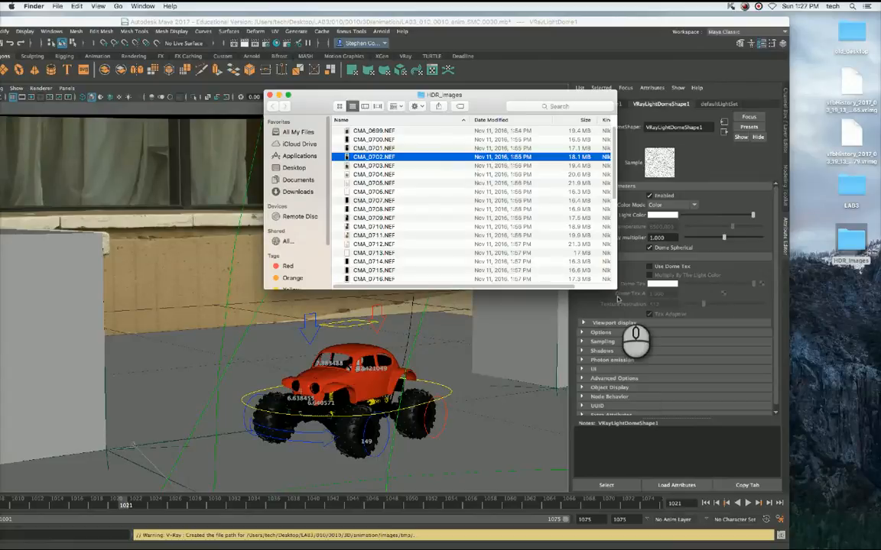
drag(616, 289, 676, 444)
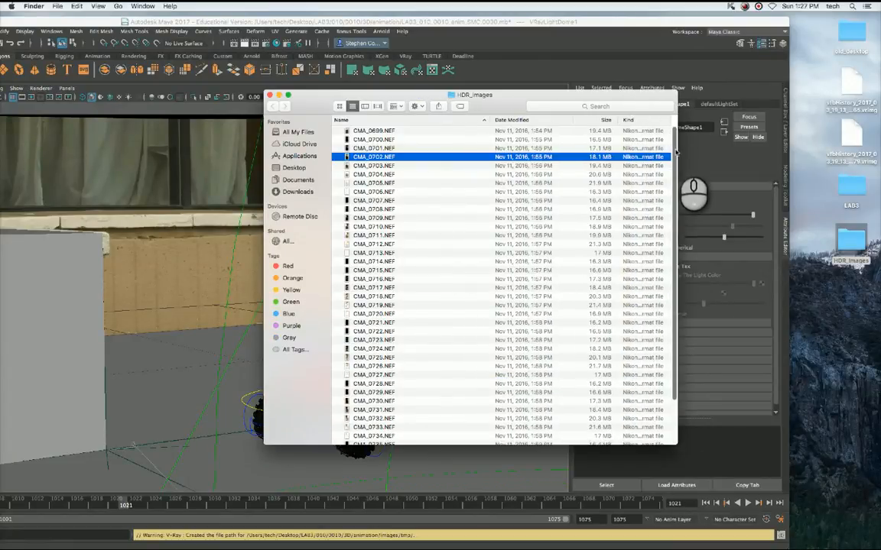
Preview the bracketed HDR source photos one after another, from CMA_0699.NEF to CMA_0716.NEF, comparing their exposures and viewing directions.
click(393, 131)
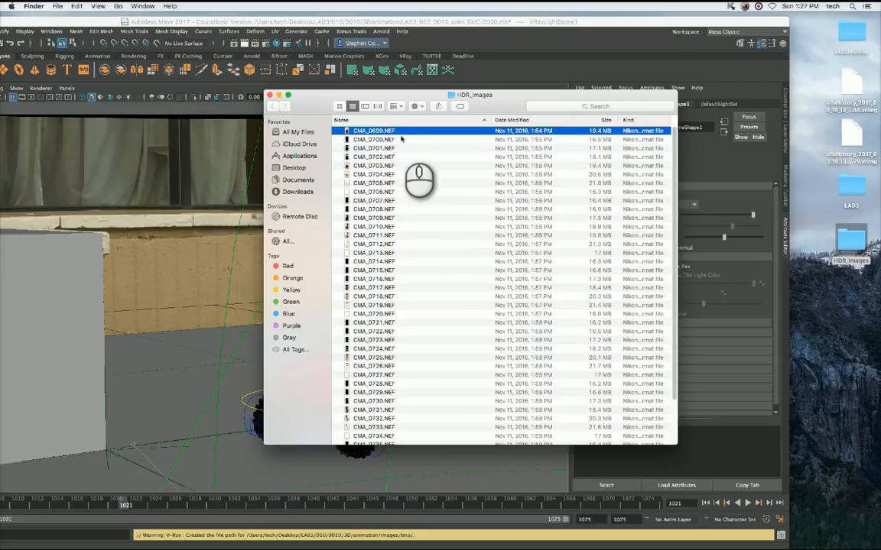
key(super+Tab)
drag(880, 26, 185, 25)
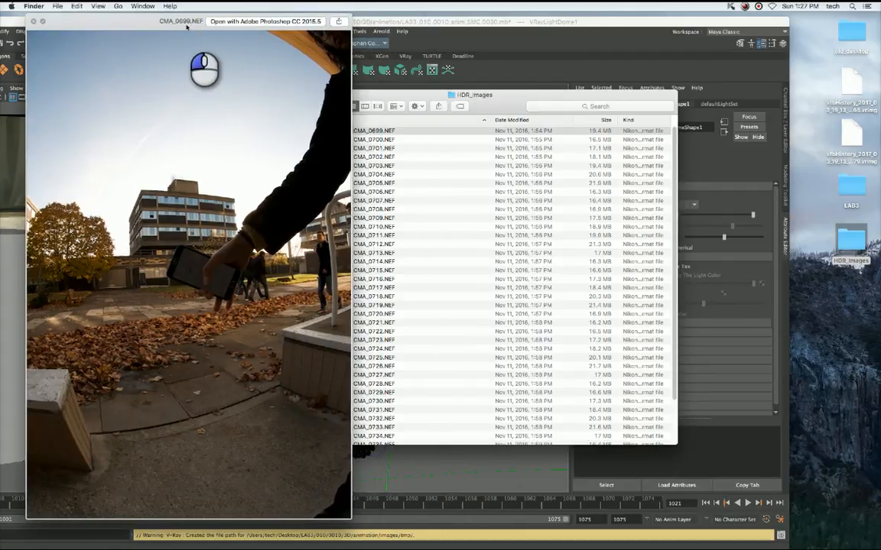
click(401, 140)
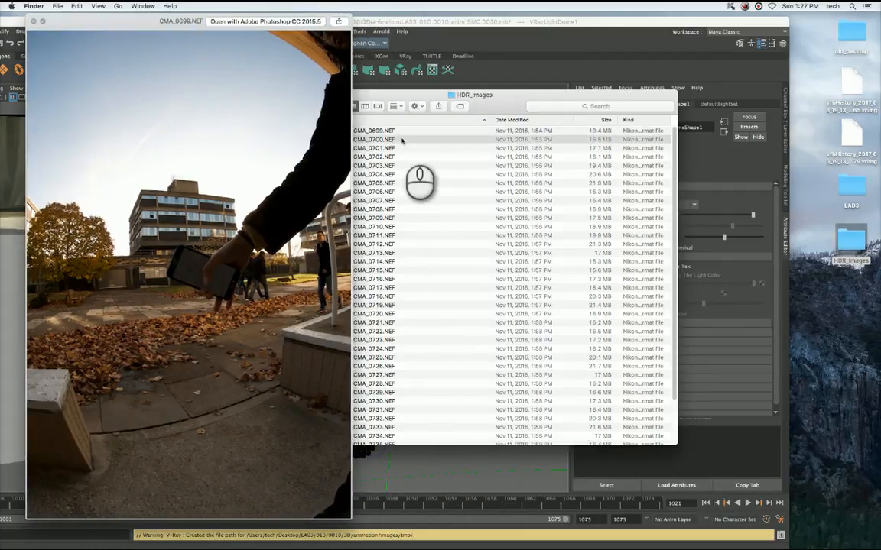
key(Down)
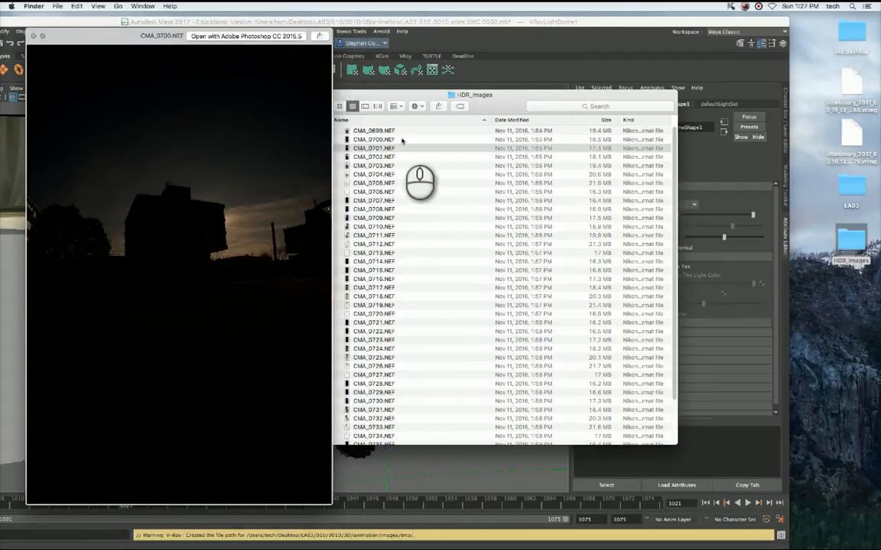
key(Down)
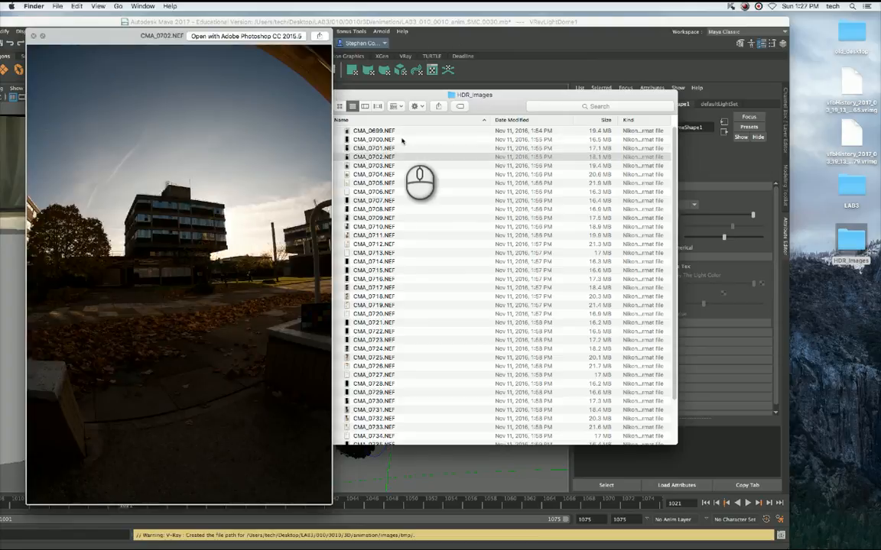
key(Down)
key(Down)
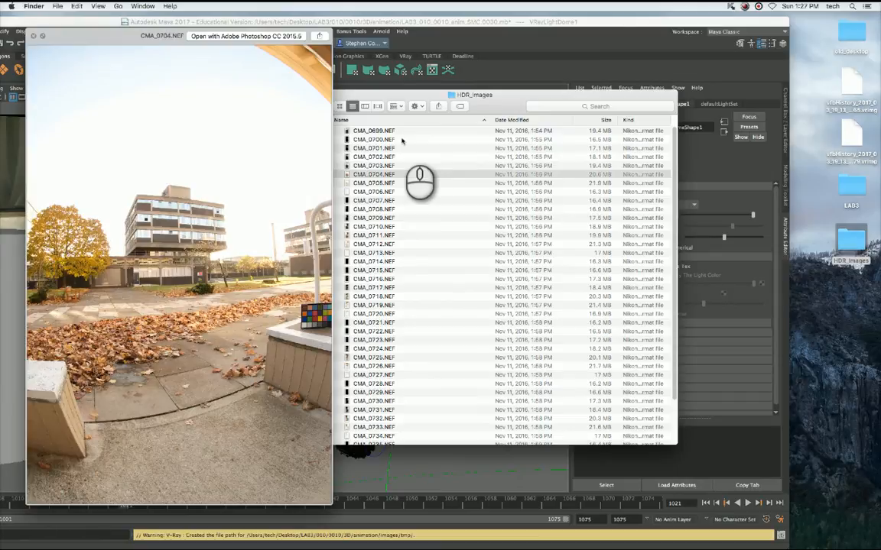
key(Down)
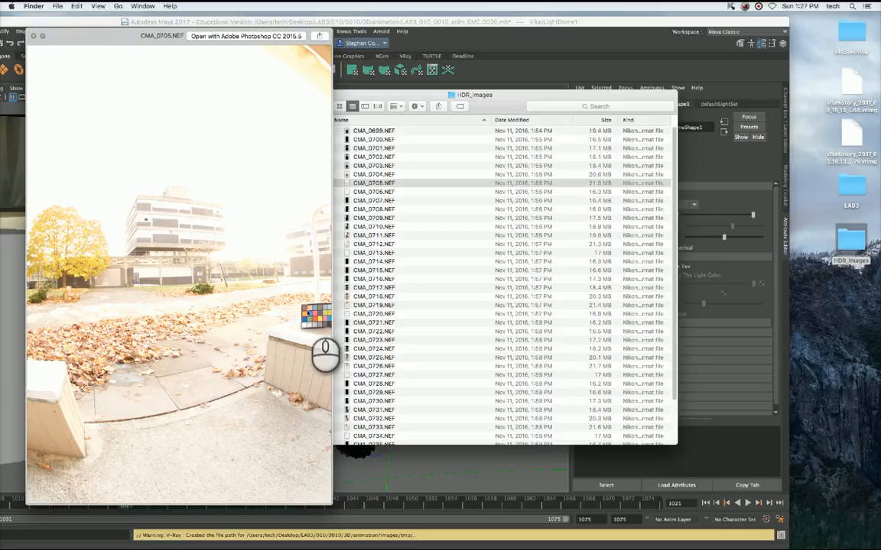
key(Down)
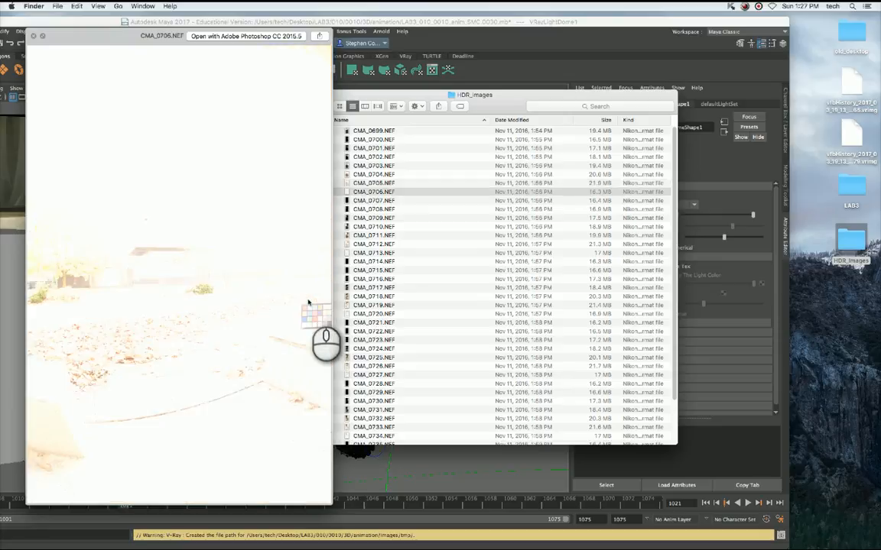
key(Down)
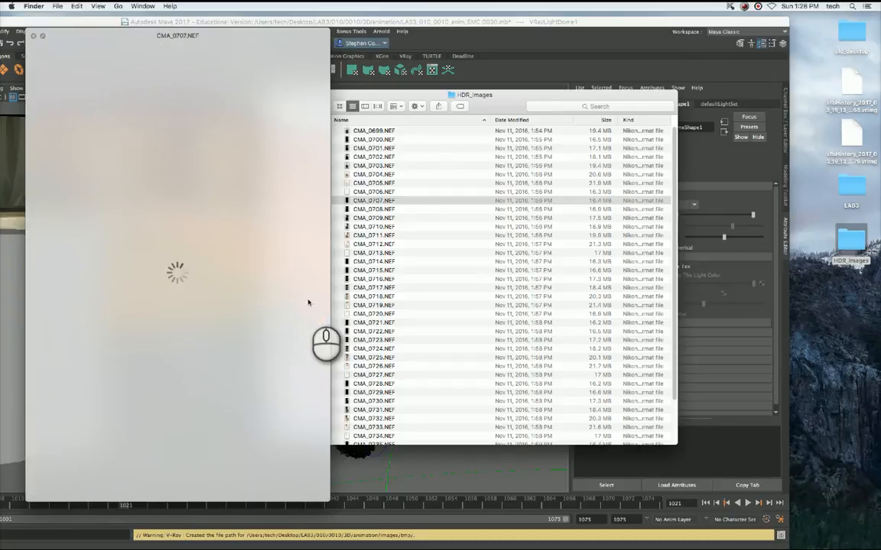
key(Down)
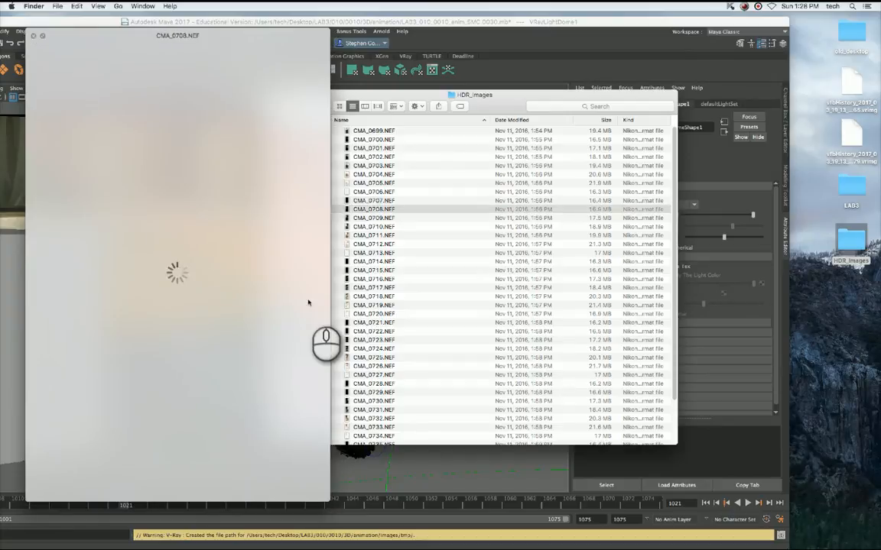
key(Down)
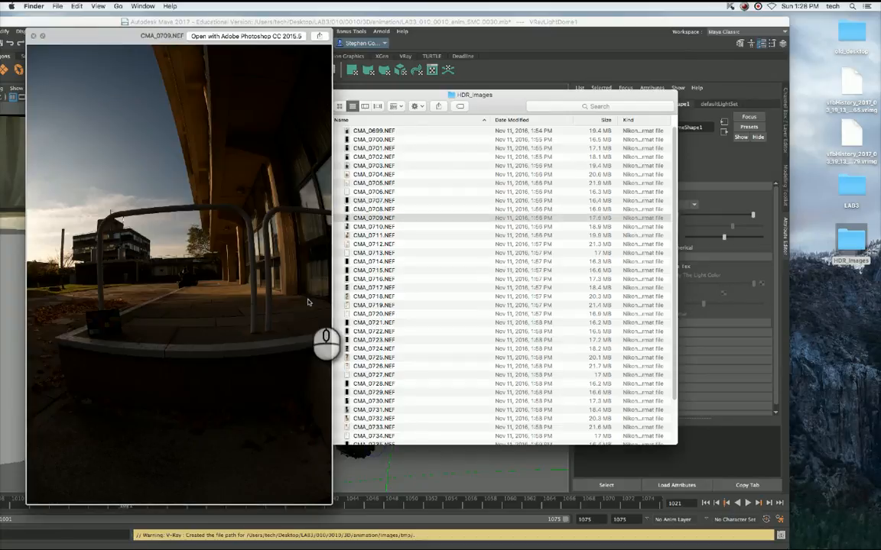
key(Down)
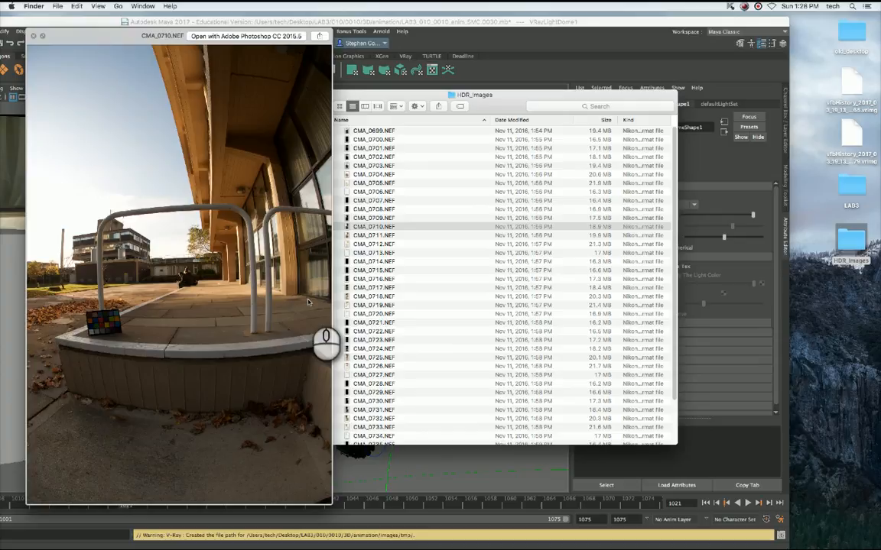
key(Down)
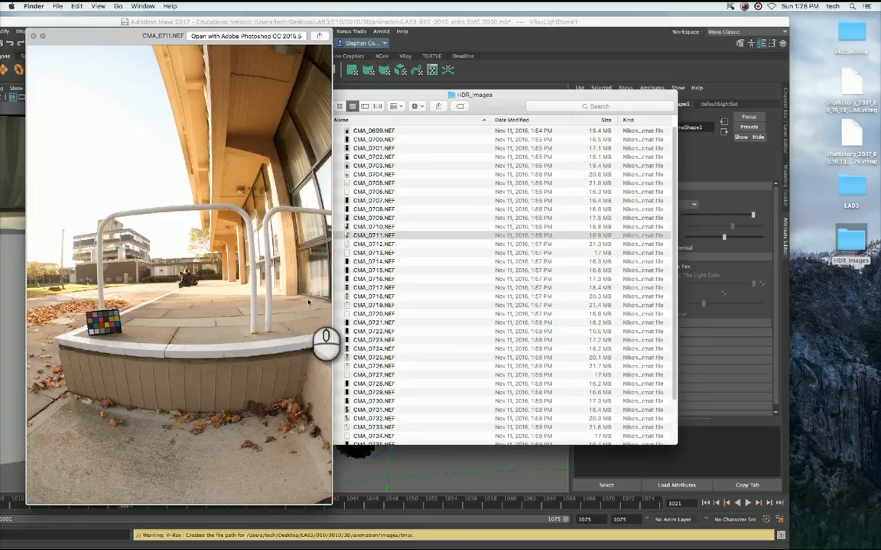
key(Down)
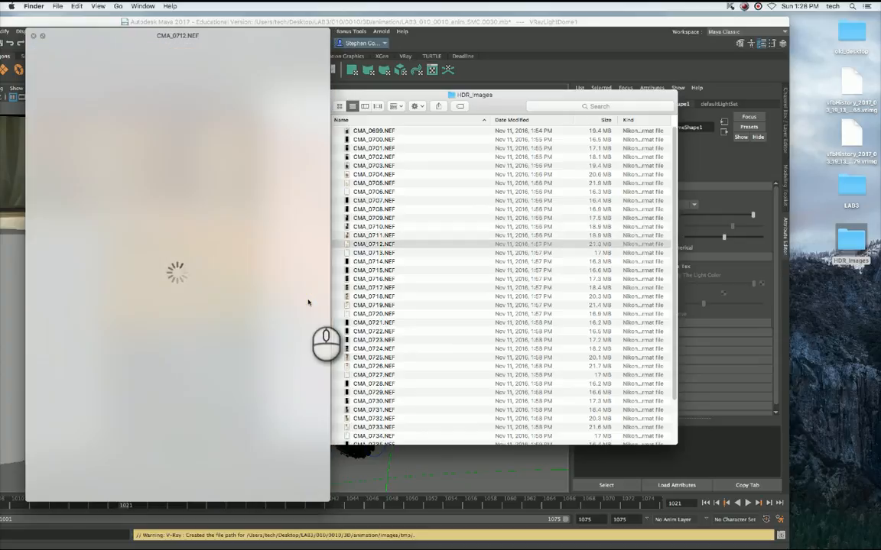
key(Down)
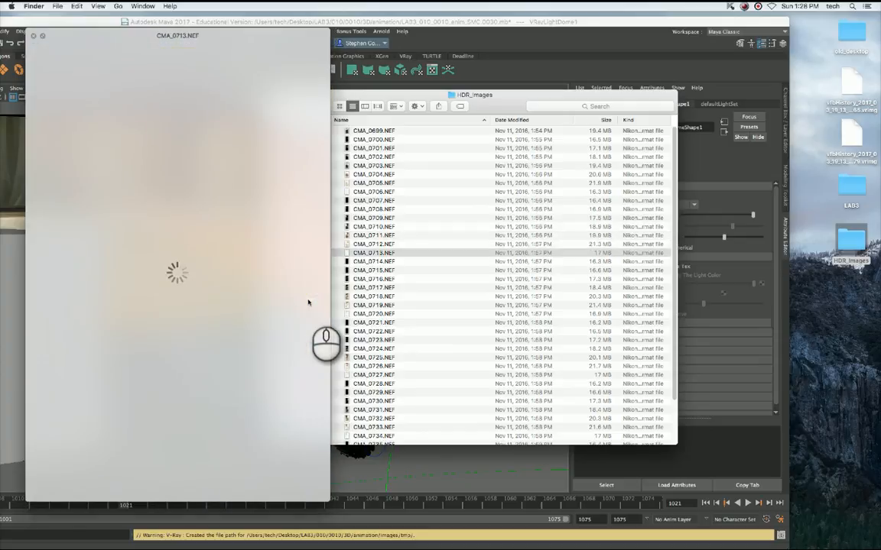
key(Down)
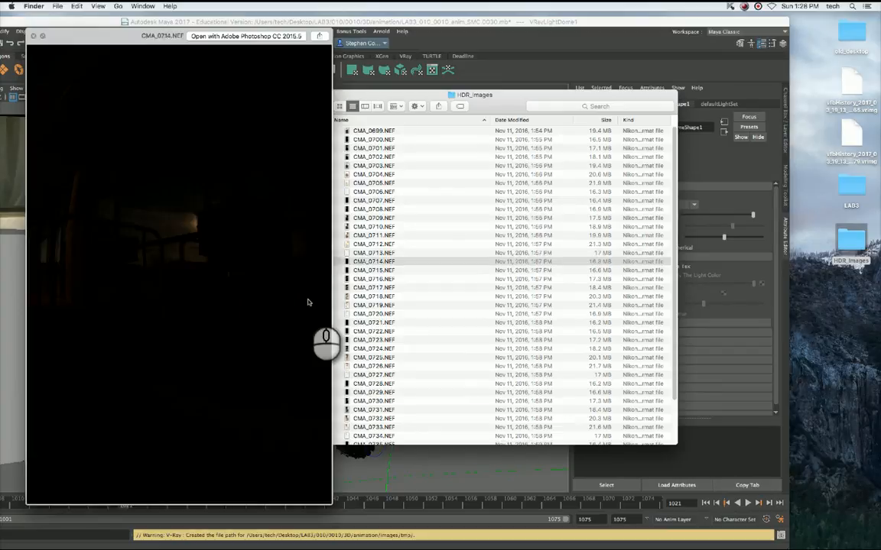
key(Down)
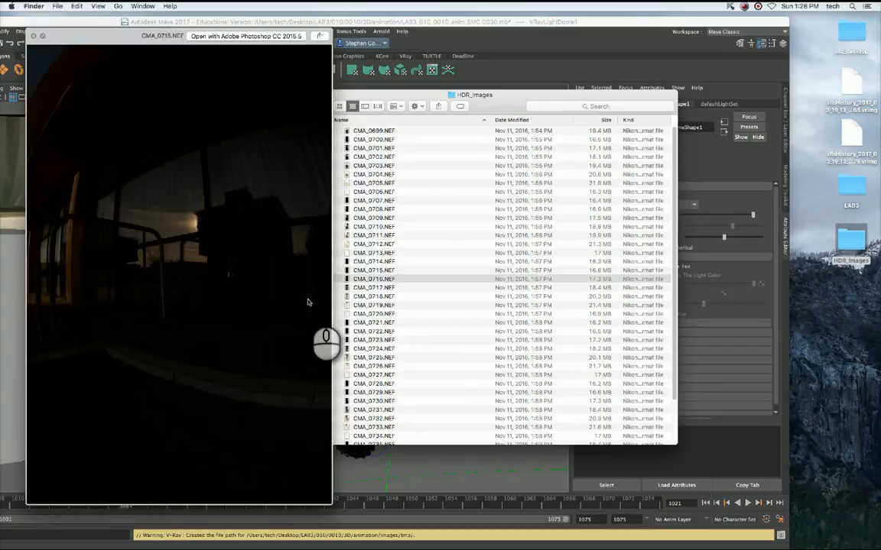
Preview the remaining source photos up to CMA_0719.NEF, comparing their exposures, and close the preview and the HDR_Images folder.
key(Down)
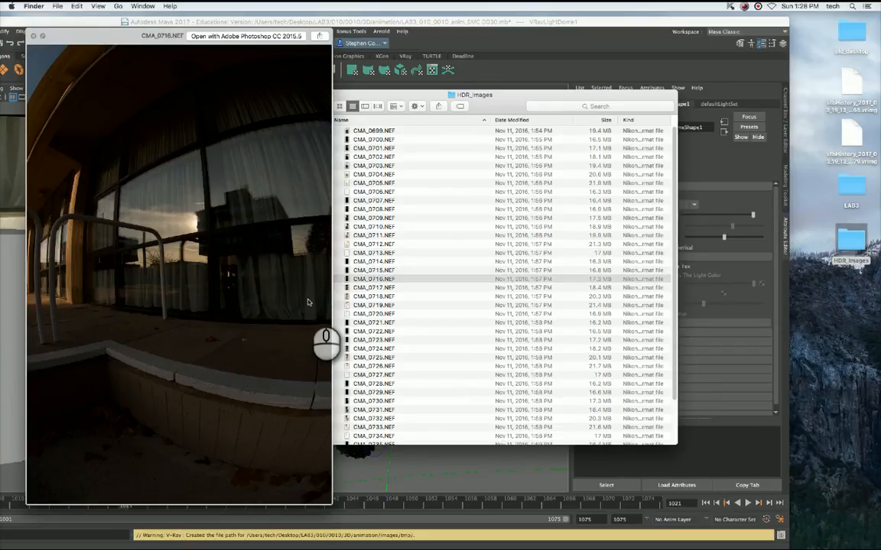
key(Down)
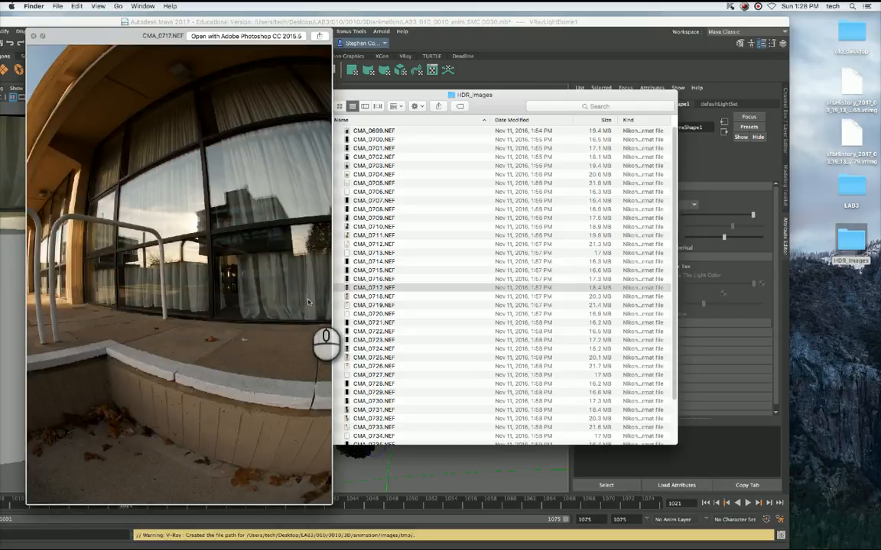
key(Down)
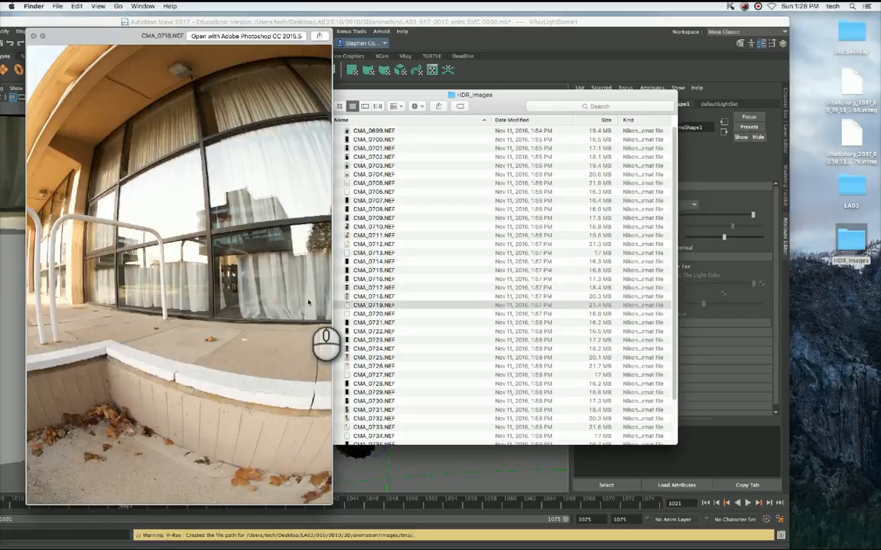
key(Down)
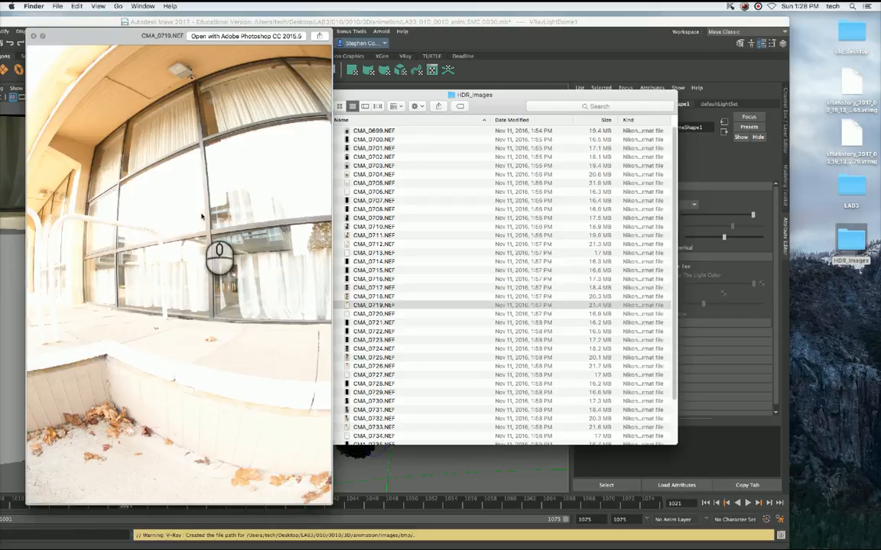
click(33, 35)
drag(294, 94, 492, 91)
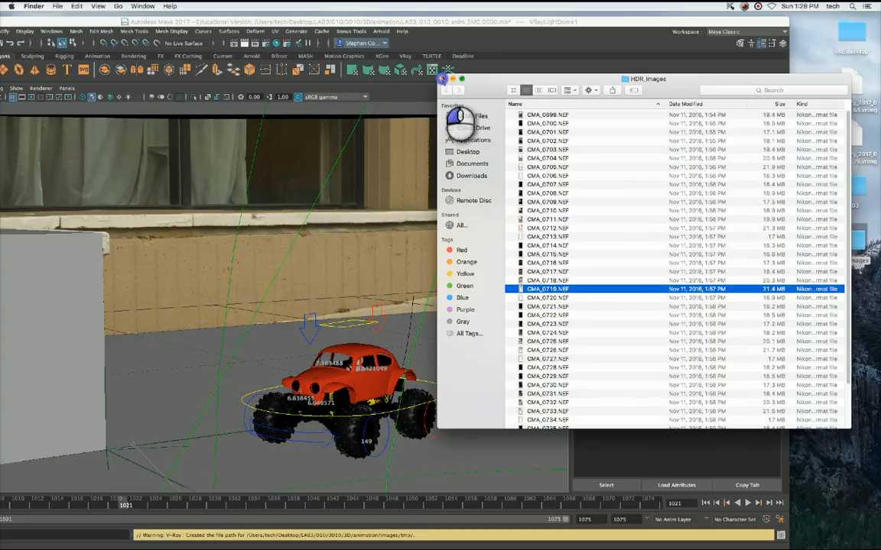
click(442, 79)
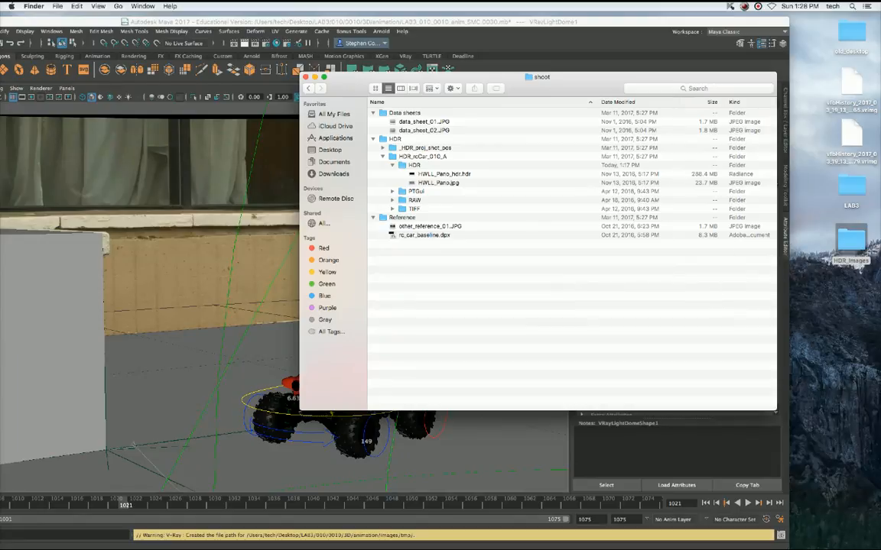
Preview the stitched panorama HWLL_Pano.jpg and the HWLL_Pano_hdr.hdr version in the shoot folder to compare them.
click(447, 183)
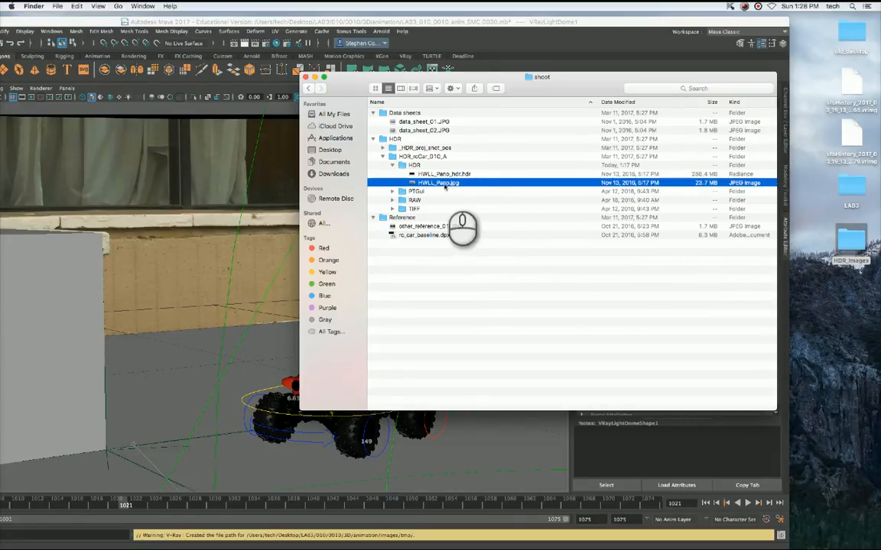
key(space)
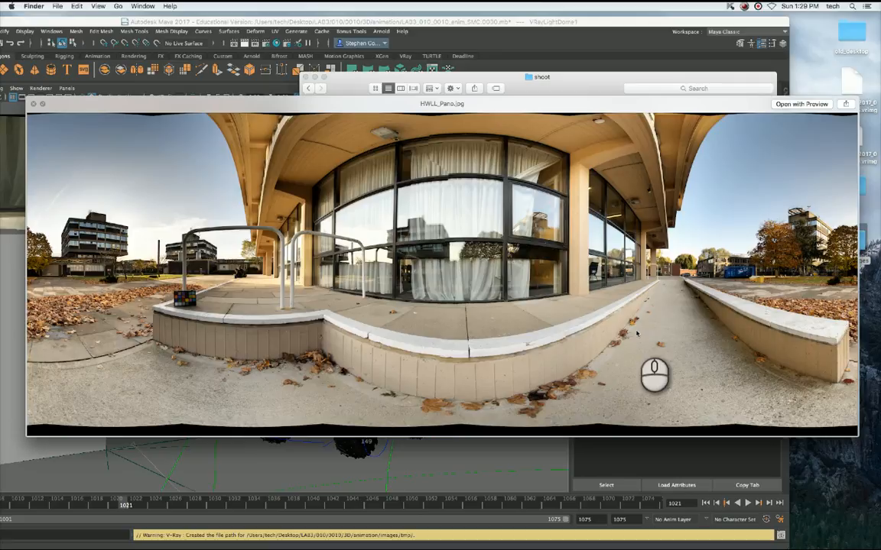
key(space)
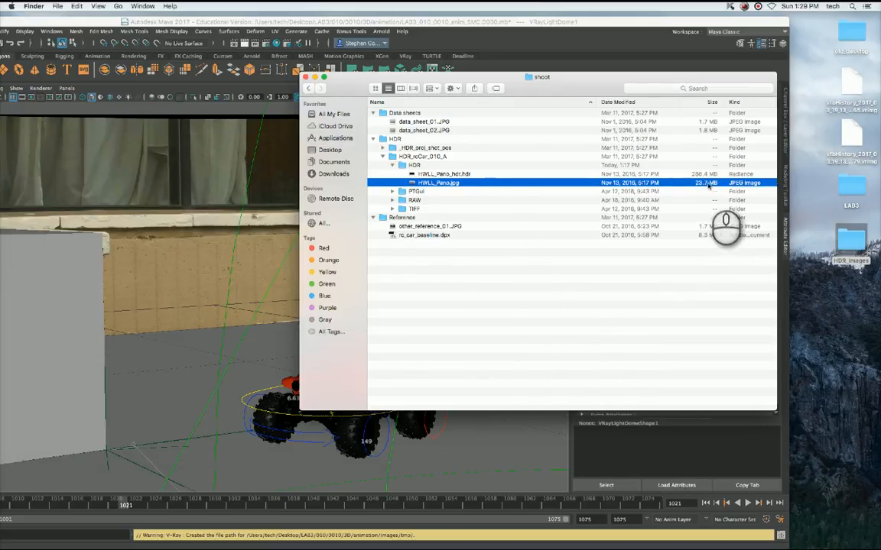
click(662, 174)
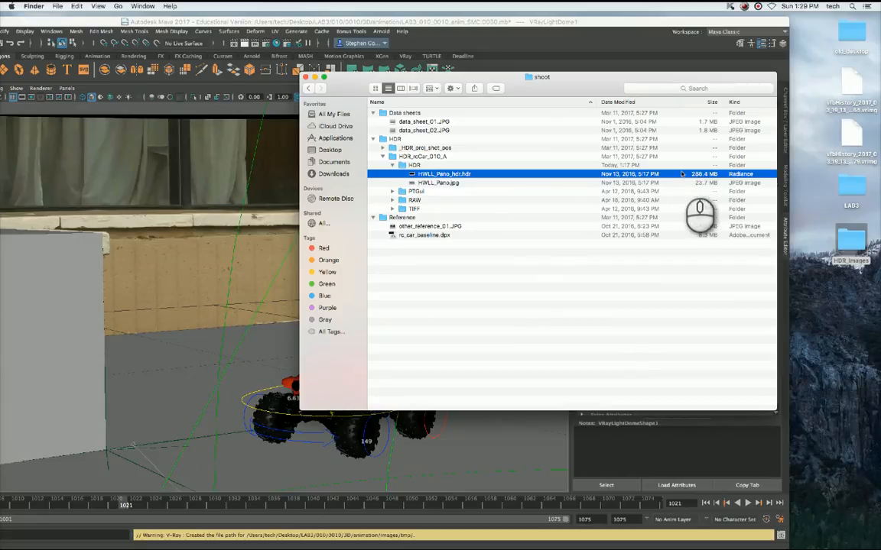
key(space)
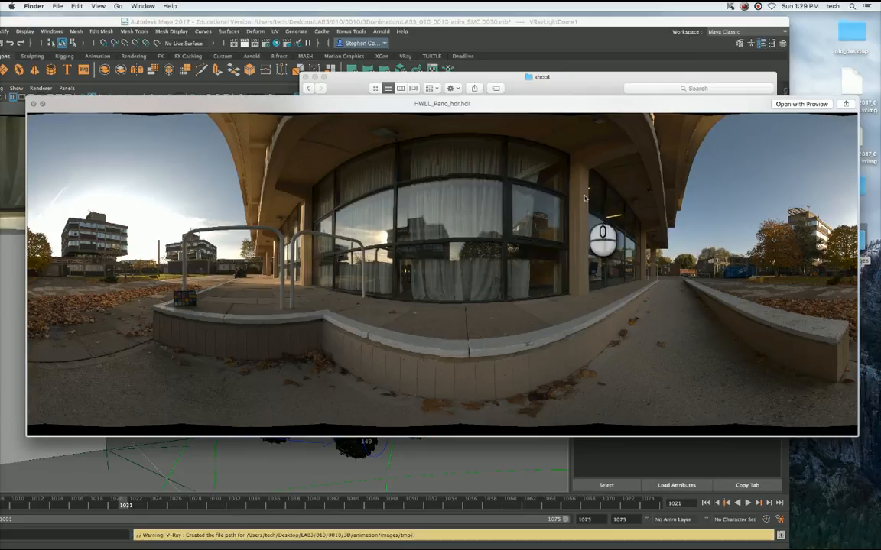
Open HWLL_Pano_hdr.hdr in Preview, check its pixel dimensions in the image information, and close the image.
click(810, 105)
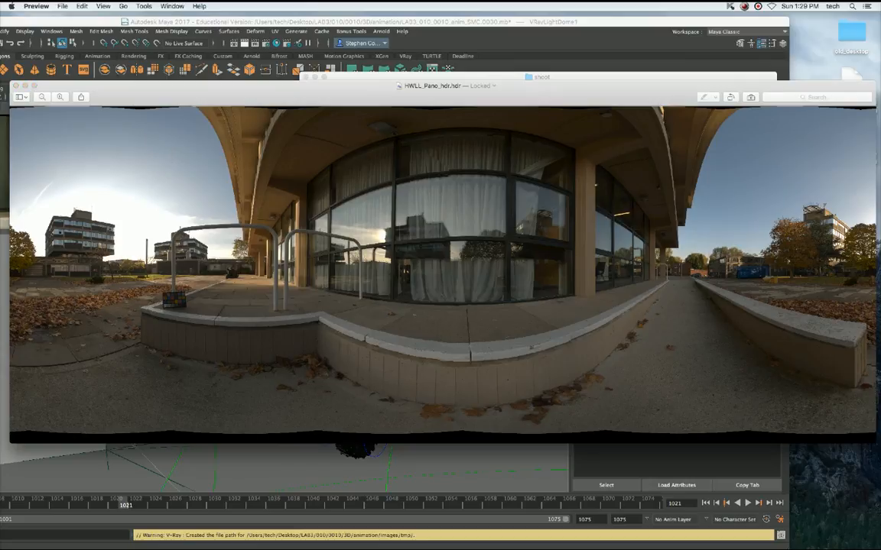
key(super+i)
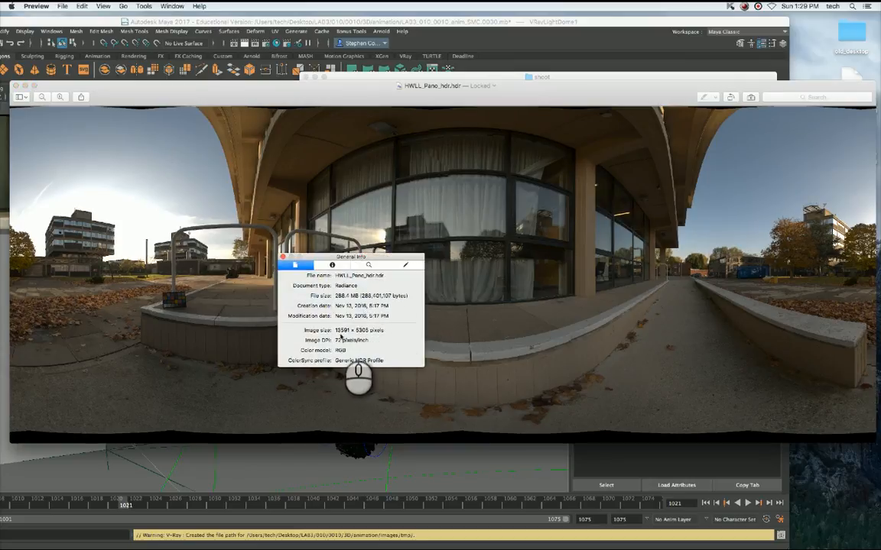
drag(358, 331, 387, 331)
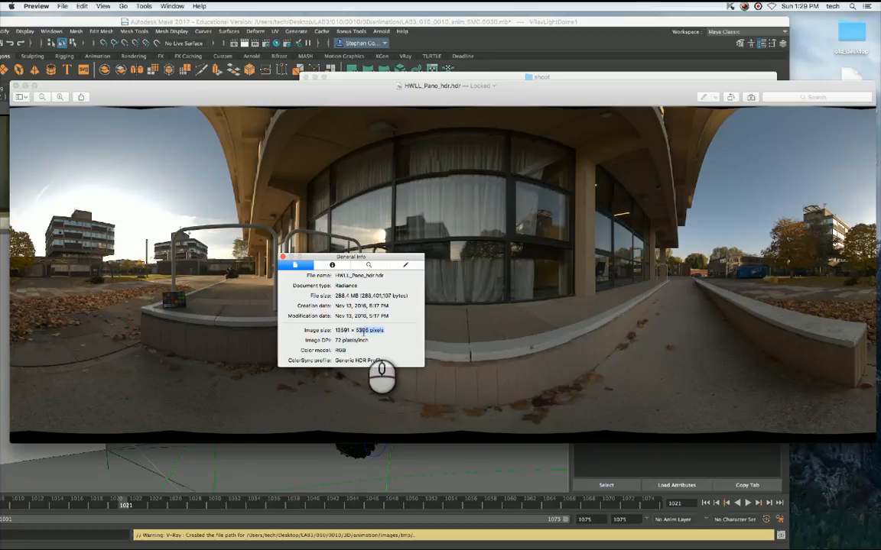
click(363, 332)
click(362, 331)
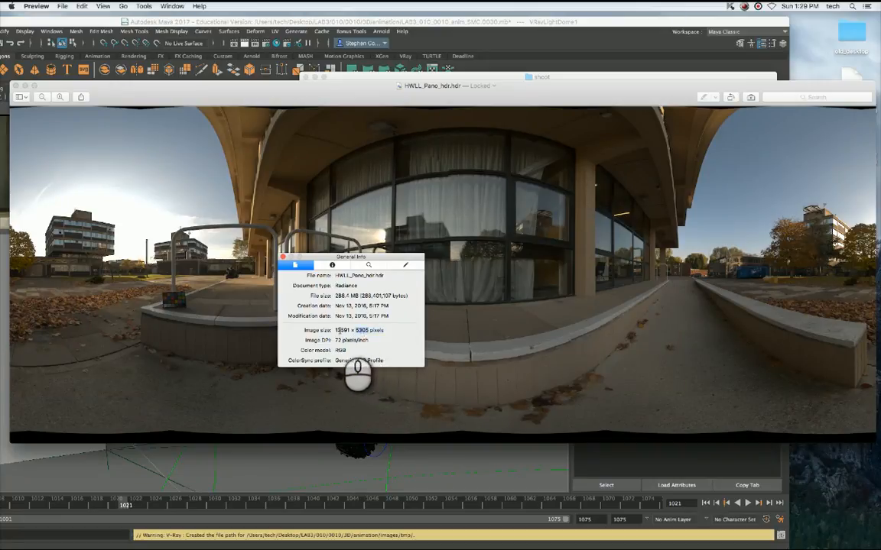
double_click(338, 331)
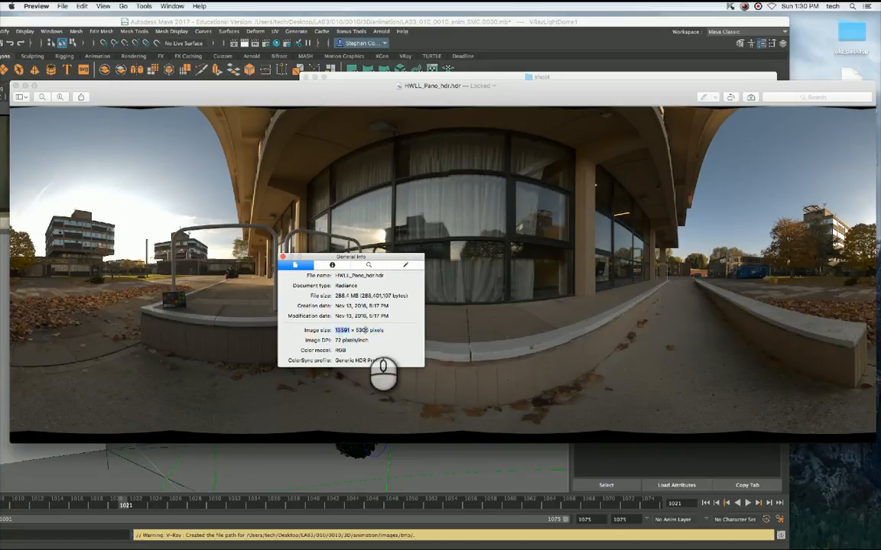
double_click(364, 330)
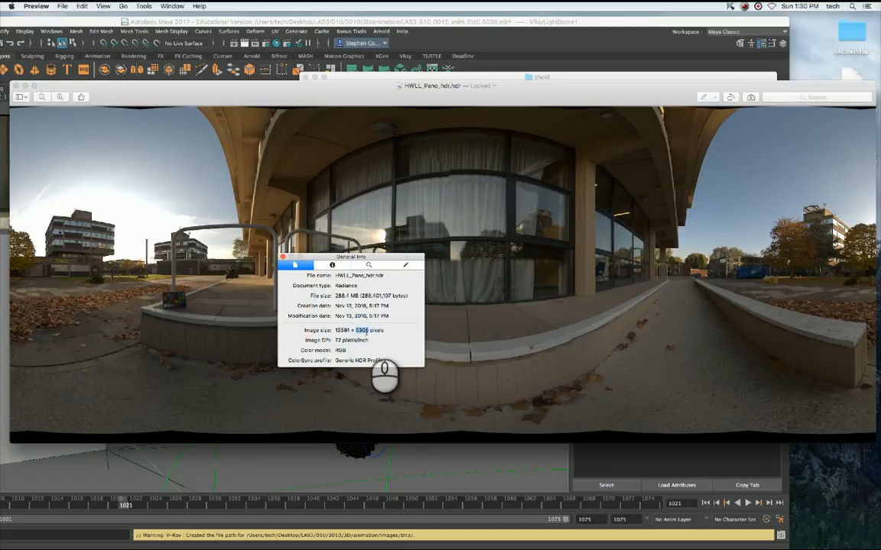
click(367, 329)
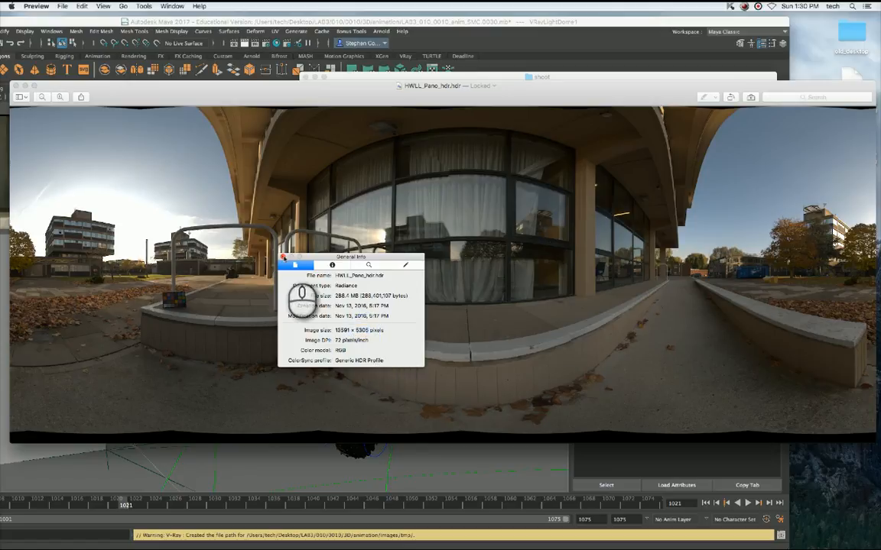
click(282, 257)
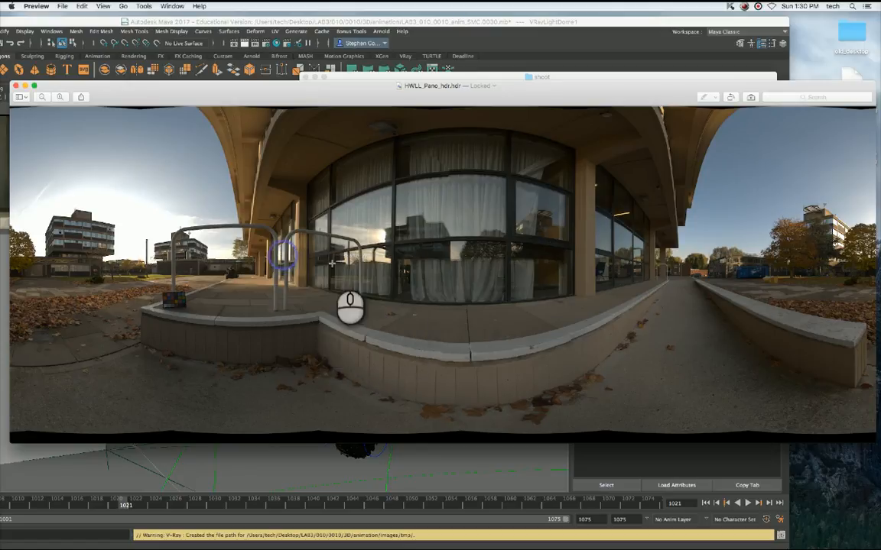
click(16, 85)
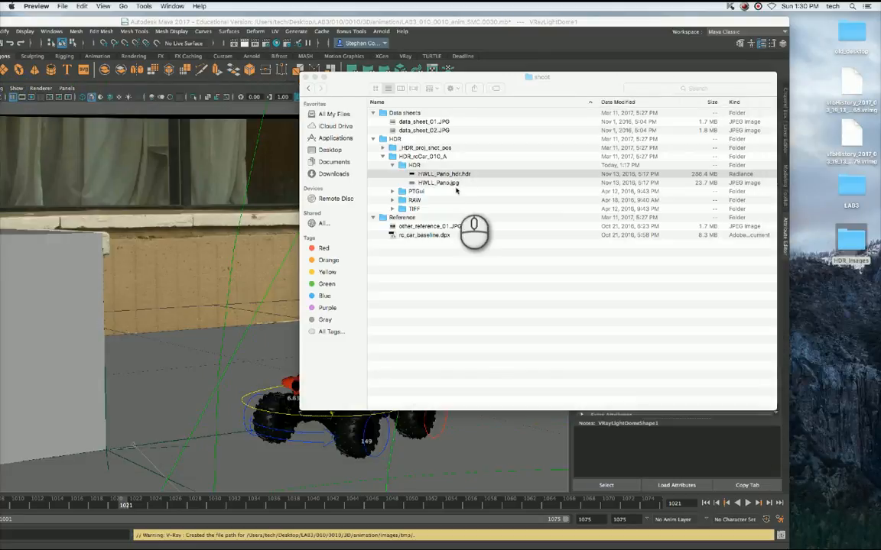
Open HWLL_Pano_hdr.hdr in Adobe Photoshop CC 2015.5 and shift the program window slightly so its tools are fully visible.
right_click(440, 174)
mouse_move(466, 189)
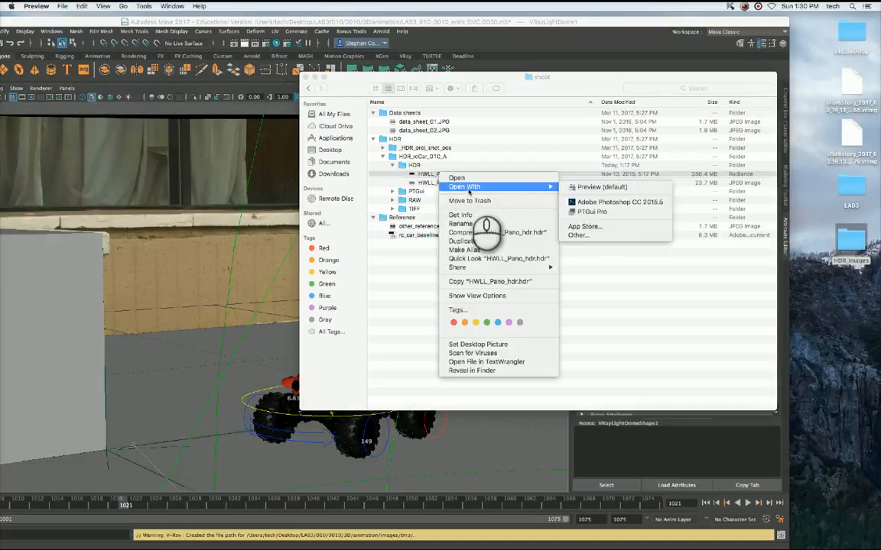
click(596, 198)
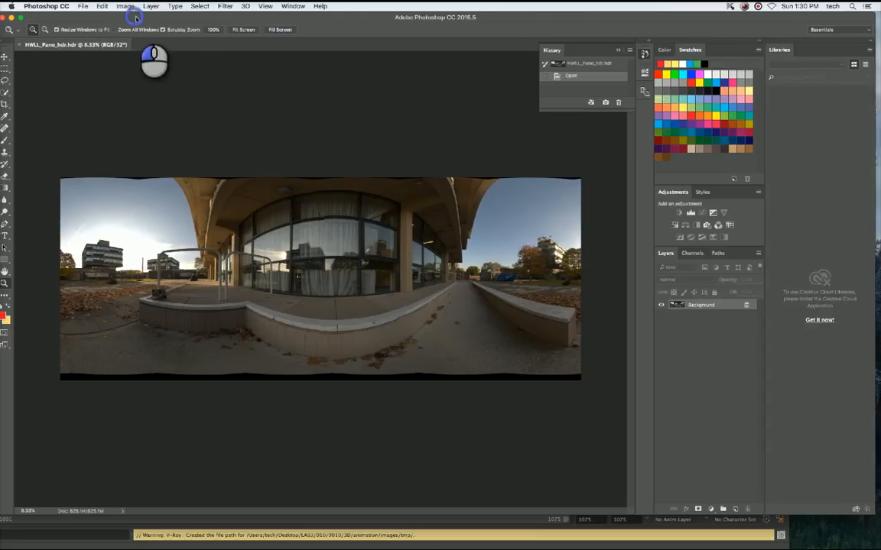
drag(135, 17, 156, 19)
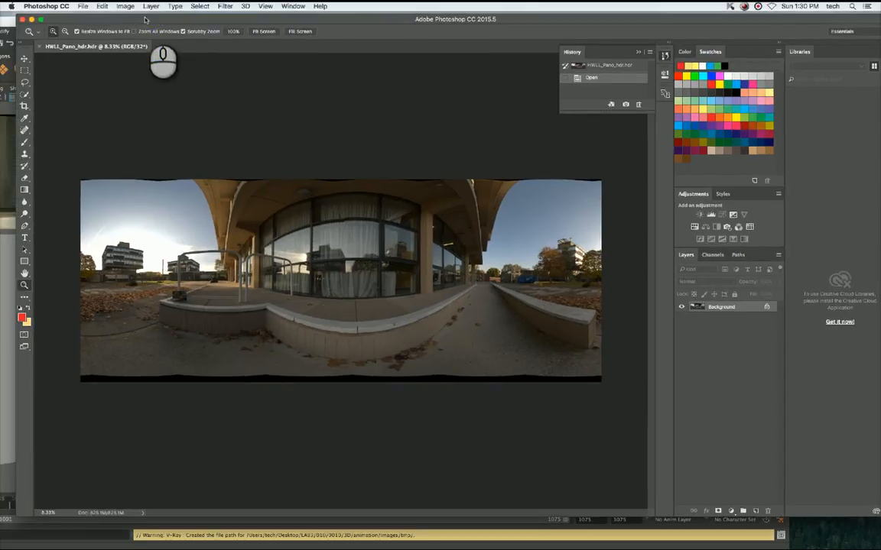
Resize the panorama to a width of 4000 pixels, keeping its proportions, and check its detail at actual size.
click(124, 6)
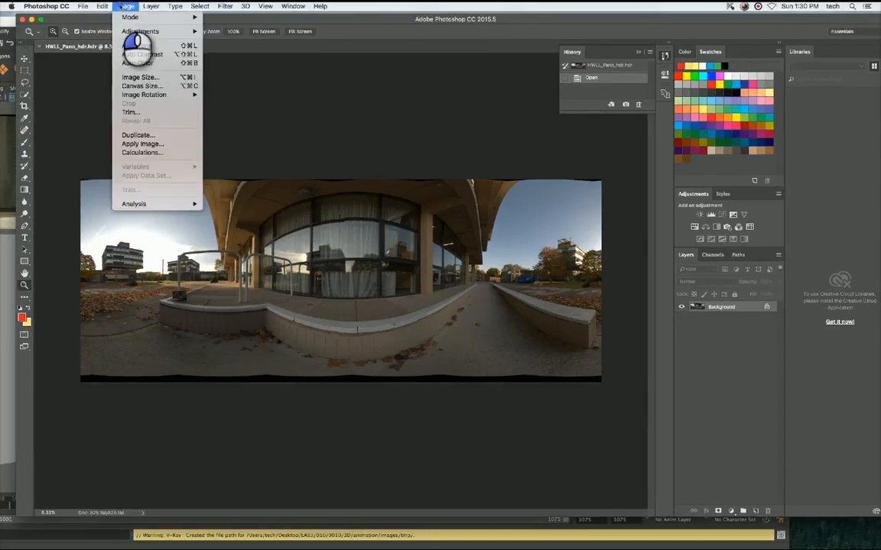
click(135, 77)
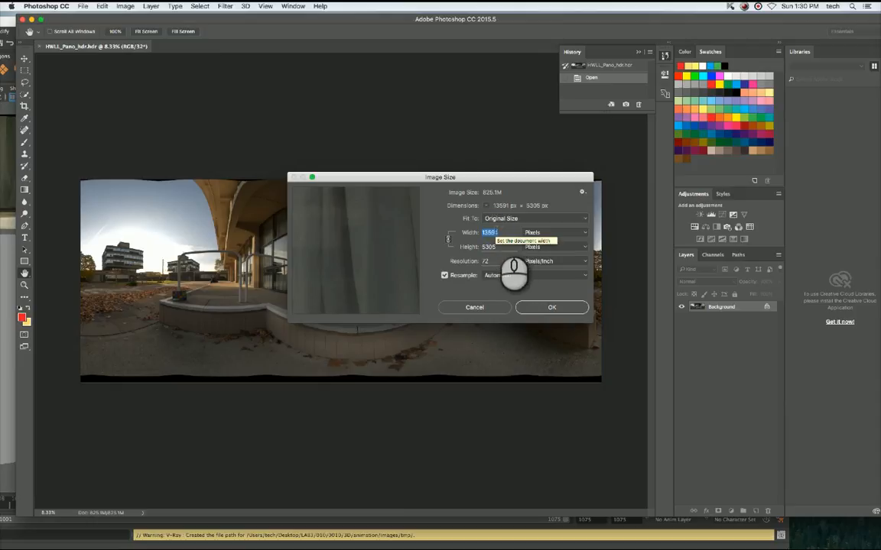
text(000)
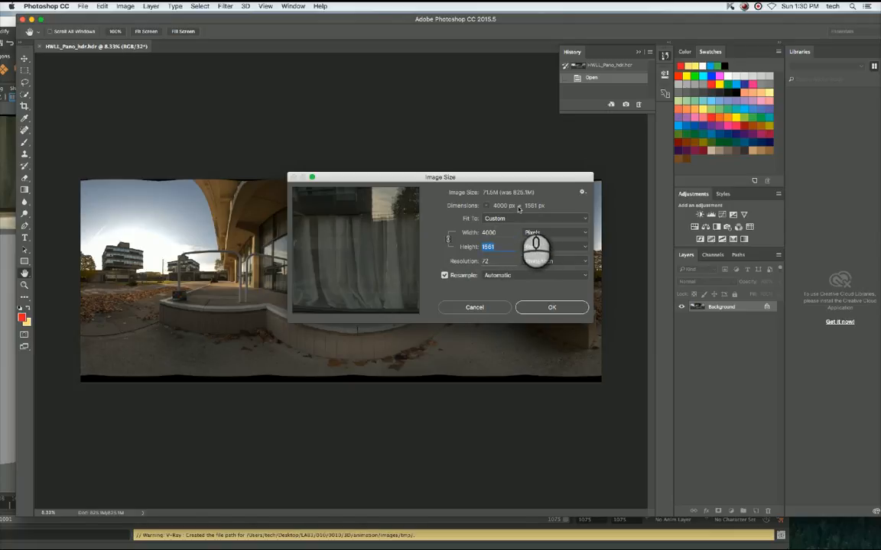
key(Tab)
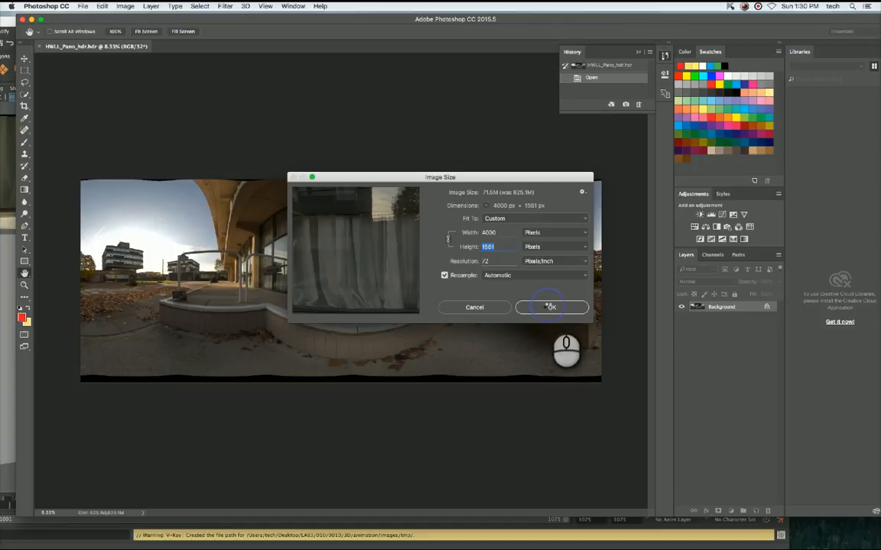
click(550, 307)
key(z)
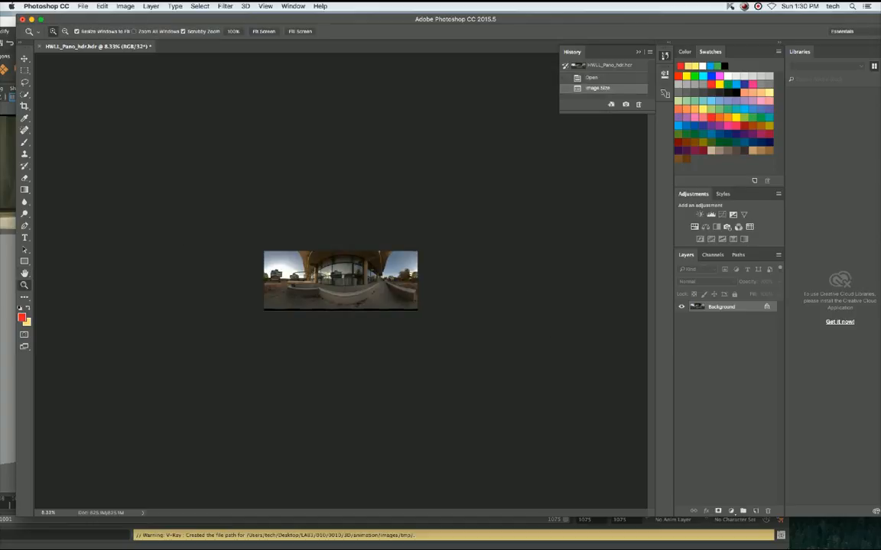
click(25, 285)
double_click(25, 285)
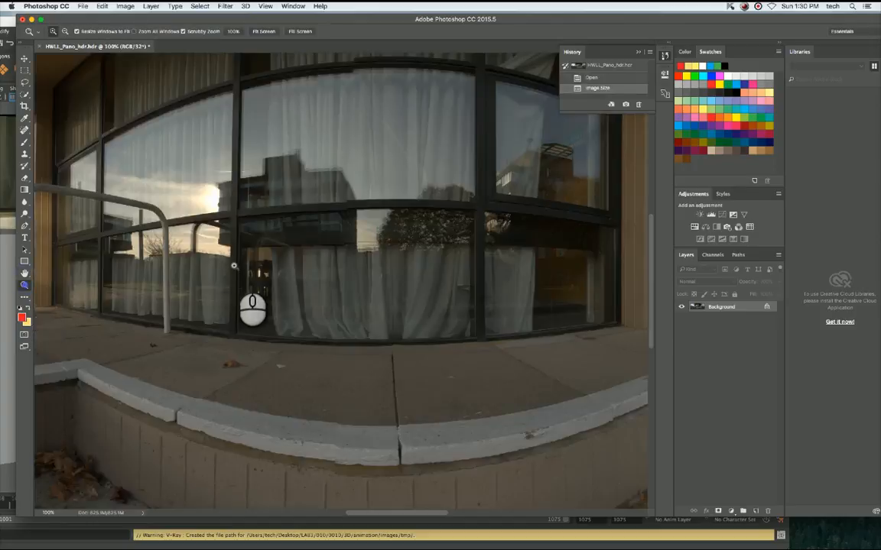
alt+drag(356, 267, 356, 269)
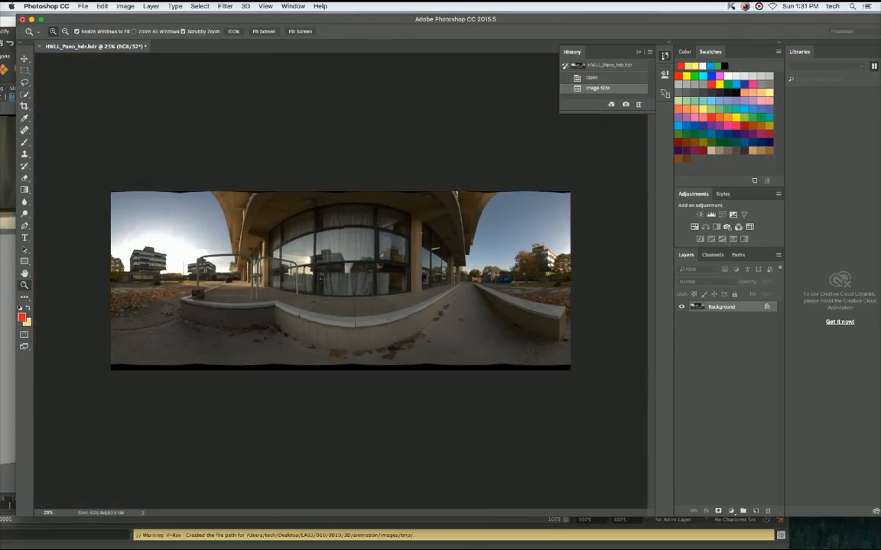
Save the resized panorama as HWLL_Pano_4K_hdr.hdr in Radiance format in the HDR folder, keeping the original file.
click(83, 6)
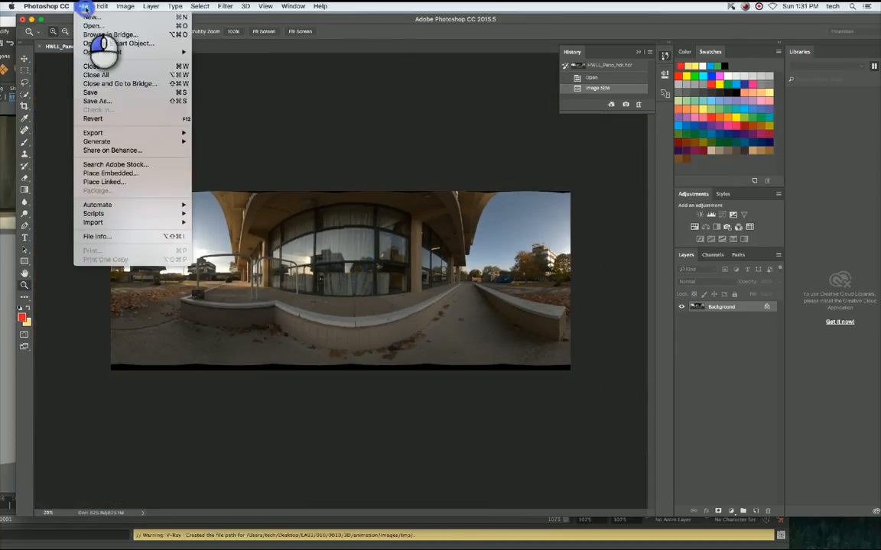
click(102, 101)
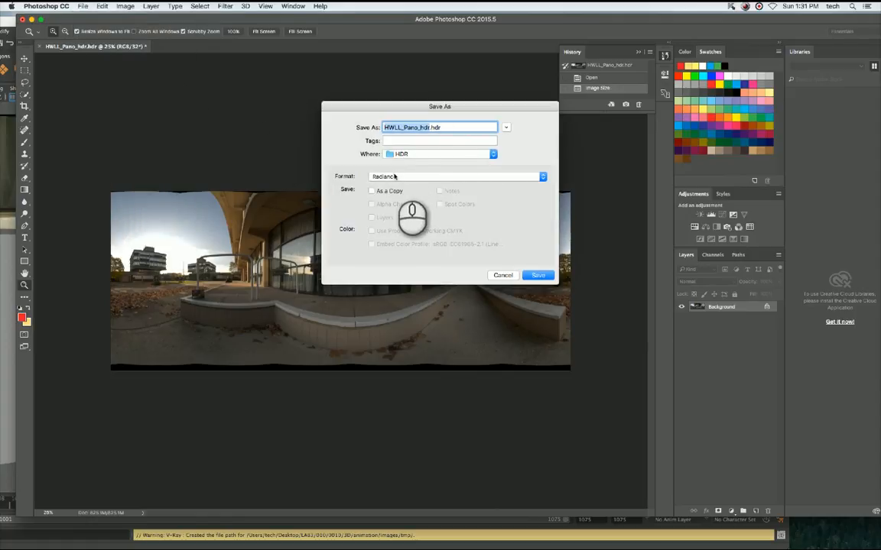
click(399, 177)
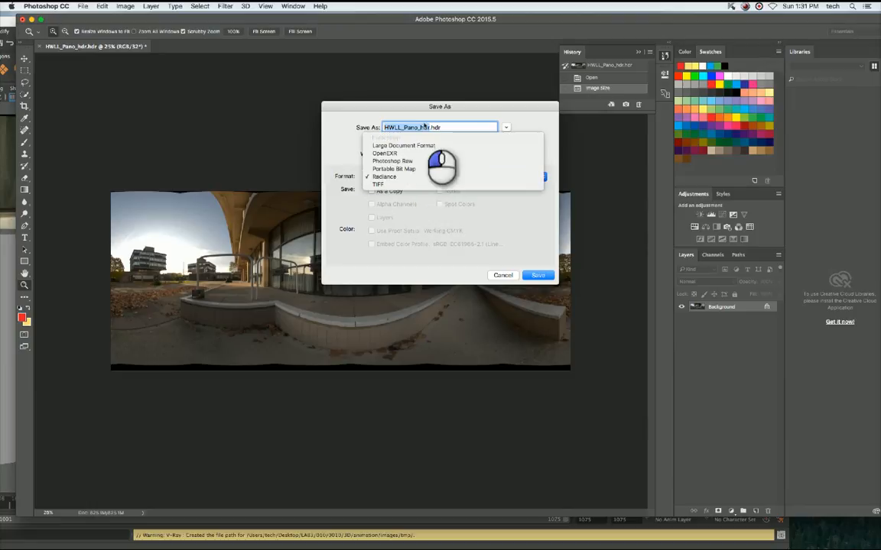
click(421, 177)
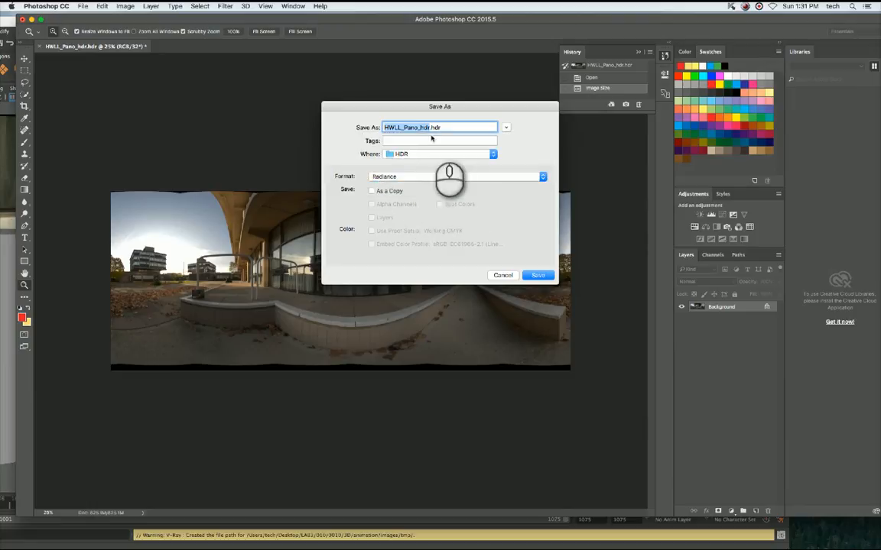
click(421, 128)
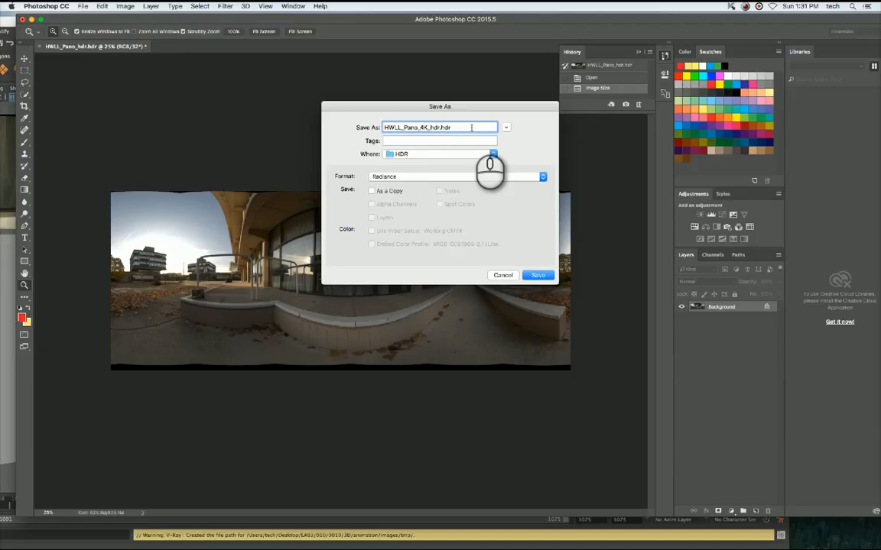
click(537, 275)
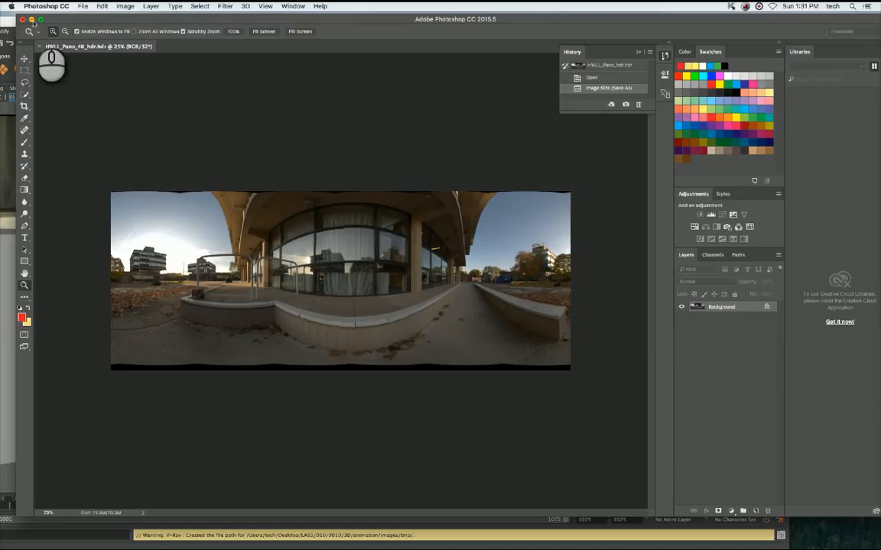
Put away the Photoshop and shoot folder windows, return to Maya and shift its window fully into view.
click(23, 19)
click(364, 84)
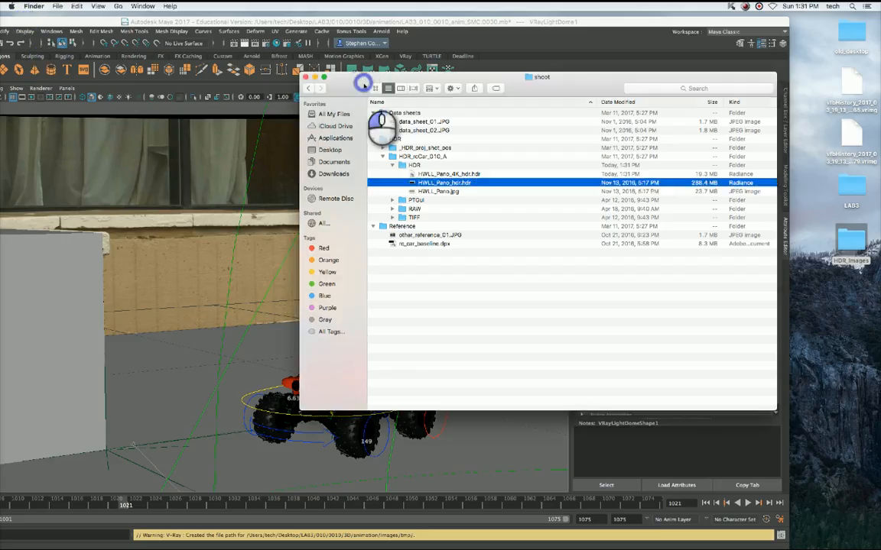
click(306, 77)
drag(418, 22, 505, 23)
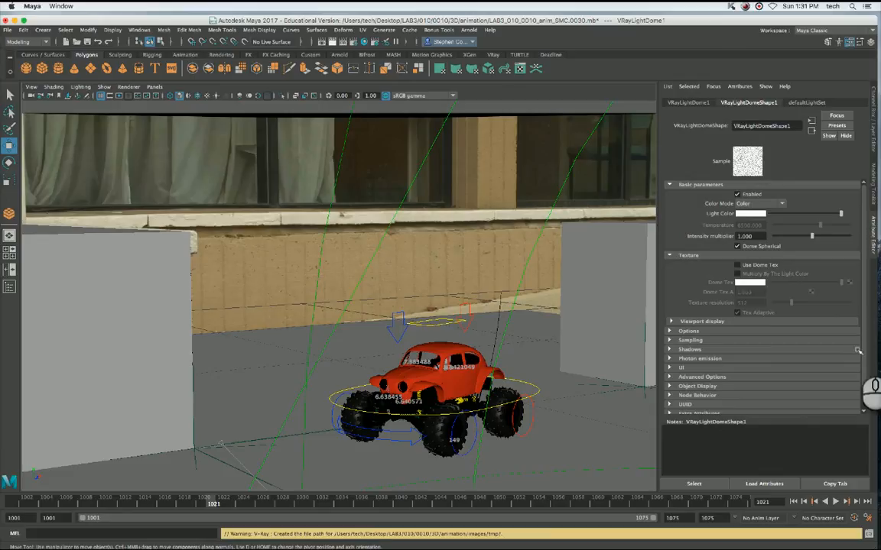
Enable Use Dome Tex on VRayLightDomeShape1 and connect a File texture node to Dome Tex.
click(748, 266)
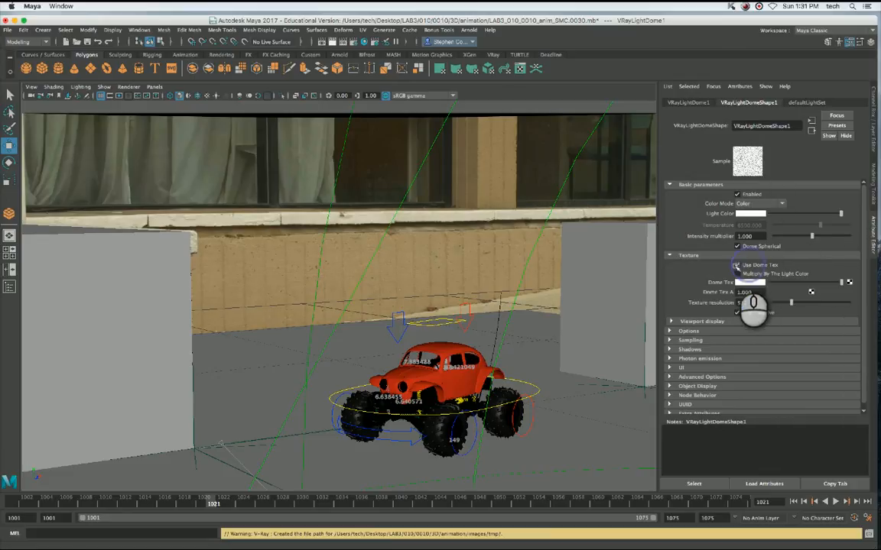
click(849, 283)
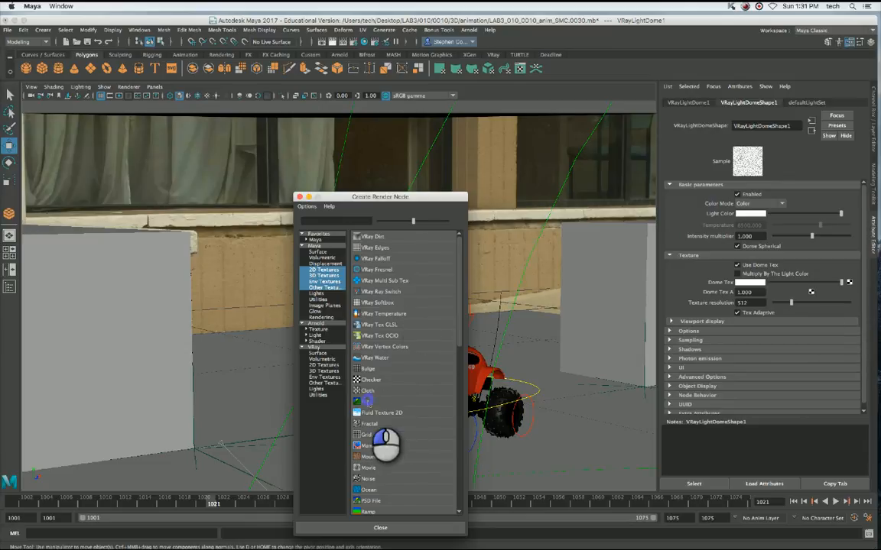
click(367, 400)
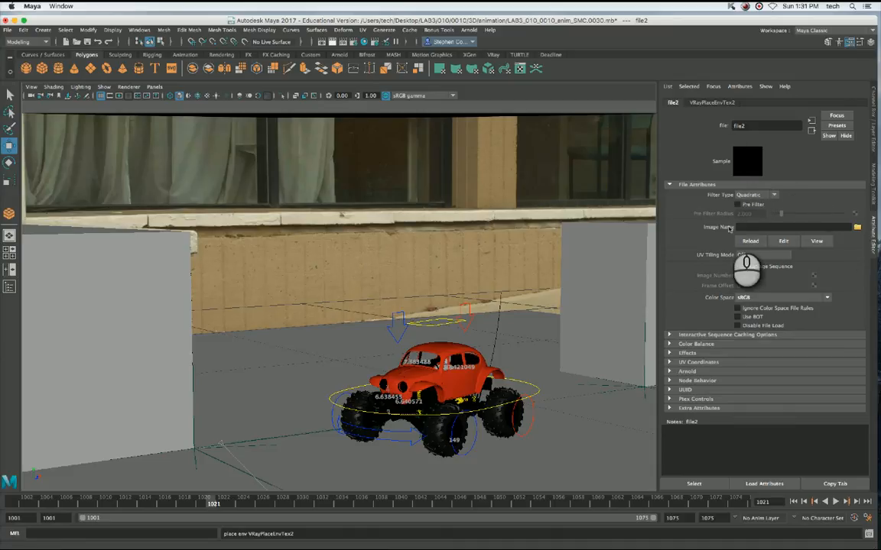
Browse for the file texture's image in the Desktop/LAB3/010/0010/shoot folder.
click(771, 227)
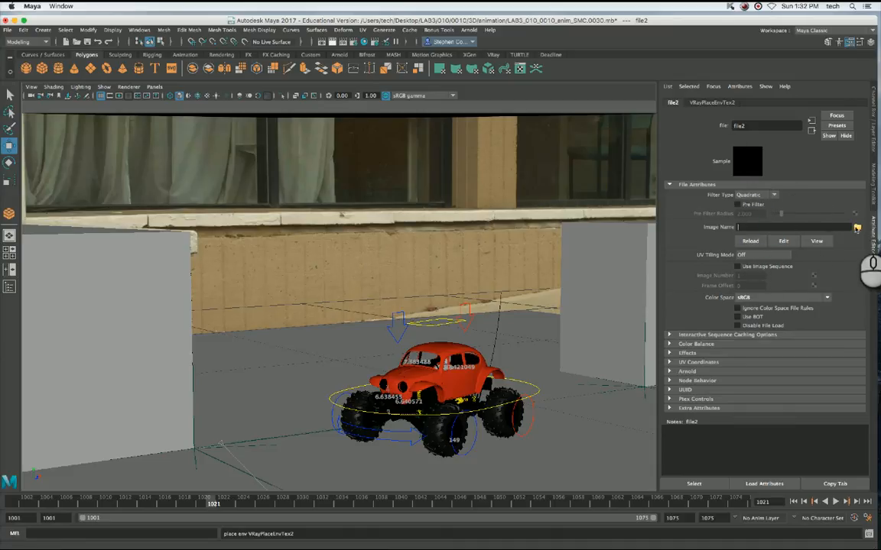
click(857, 228)
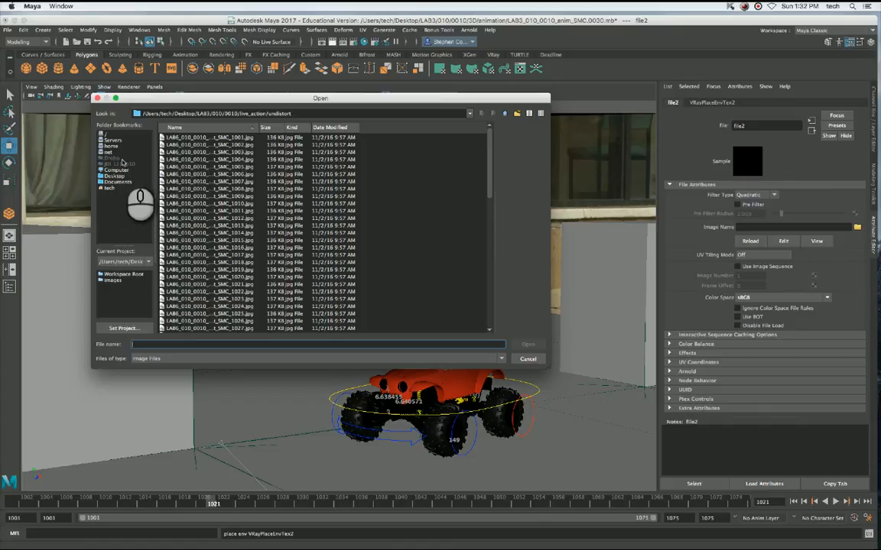
click(116, 175)
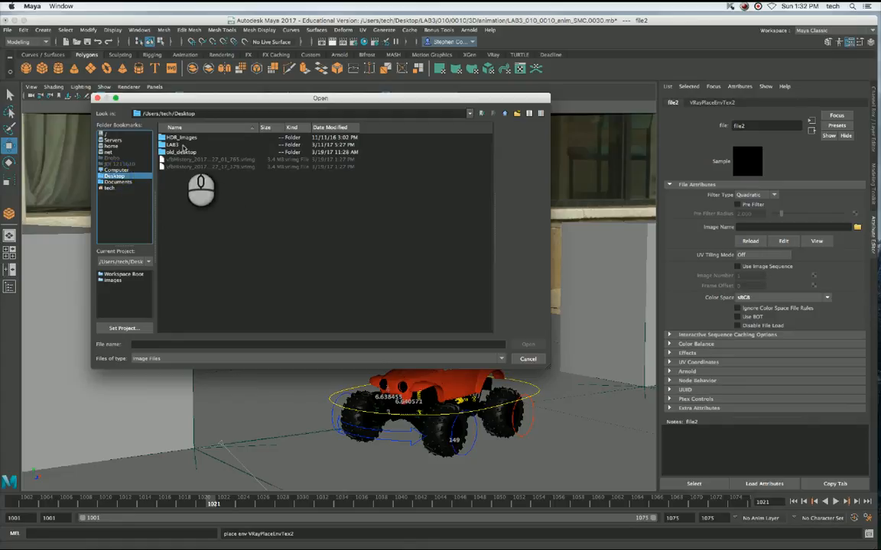
click(183, 146)
double_click(182, 146)
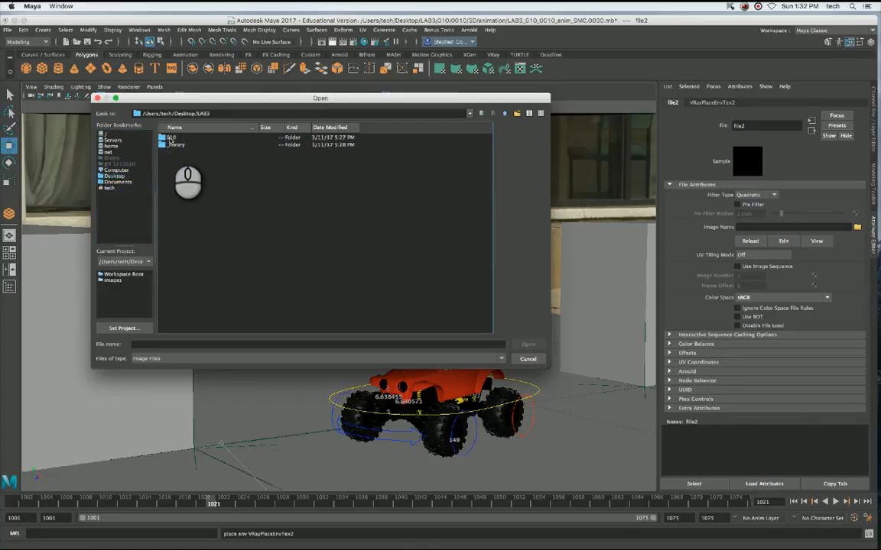
click(171, 139)
double_click(171, 138)
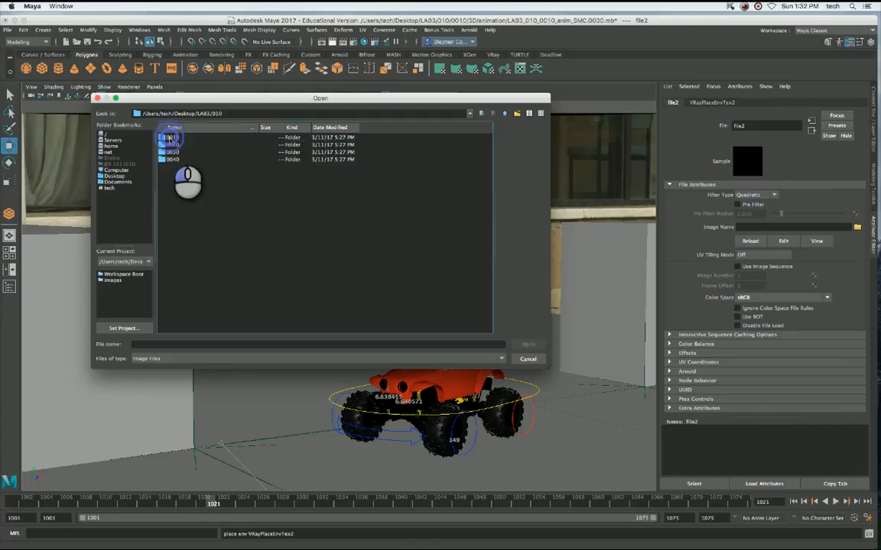
double_click(170, 138)
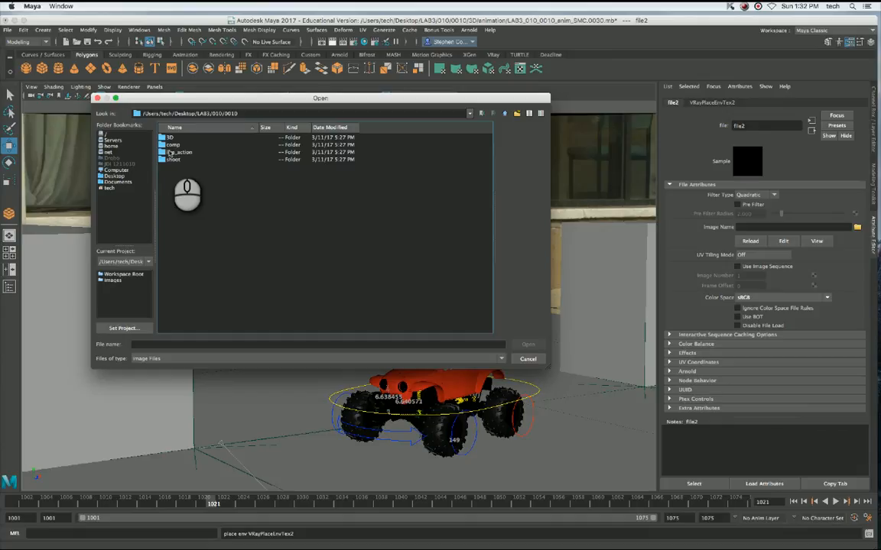
click(174, 160)
double_click(174, 159)
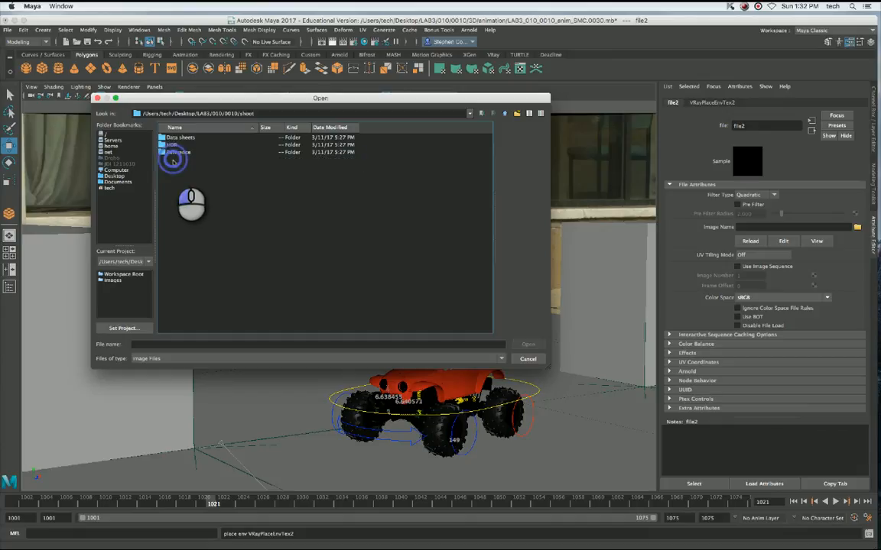
Load HWLL_Pano_4K_hdr.hdr from HDR/HDR_rcCar_010_A/HDR as the file texture's image.
click(173, 145)
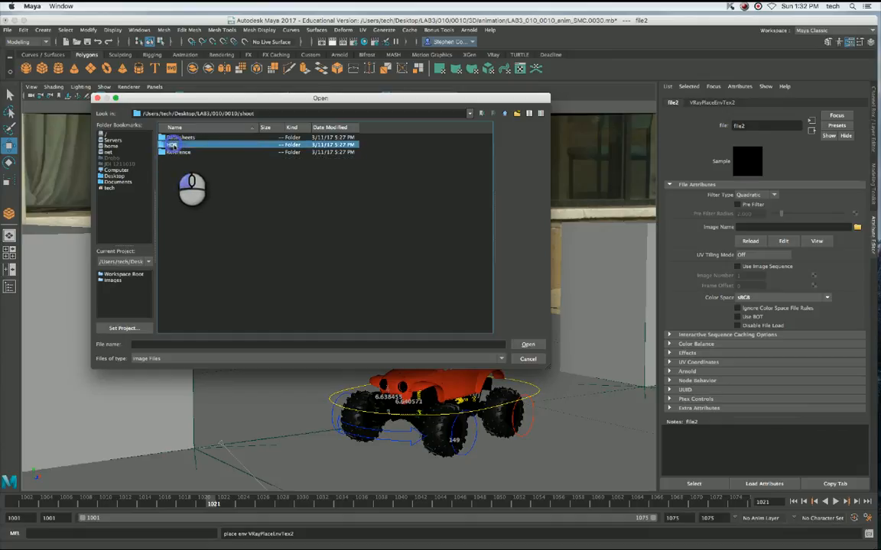
double_click(173, 145)
click(180, 146)
double_click(180, 145)
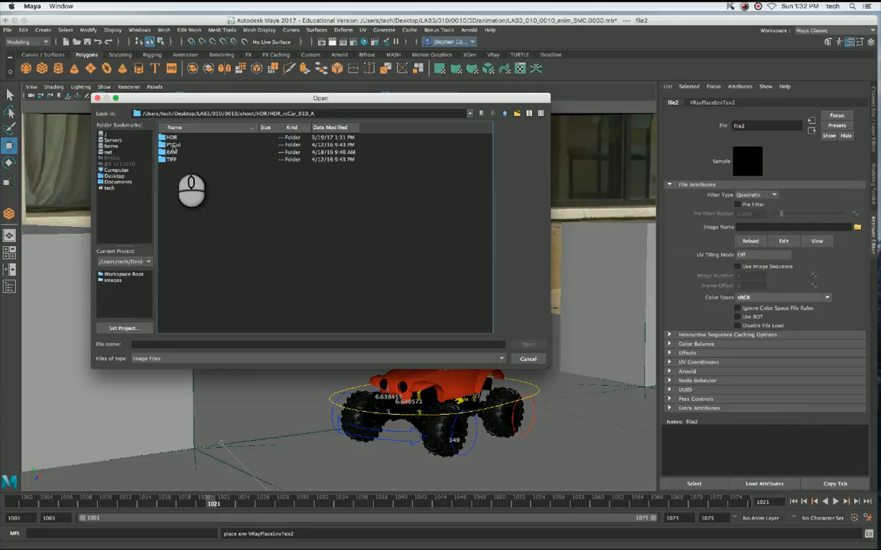
double_click(172, 138)
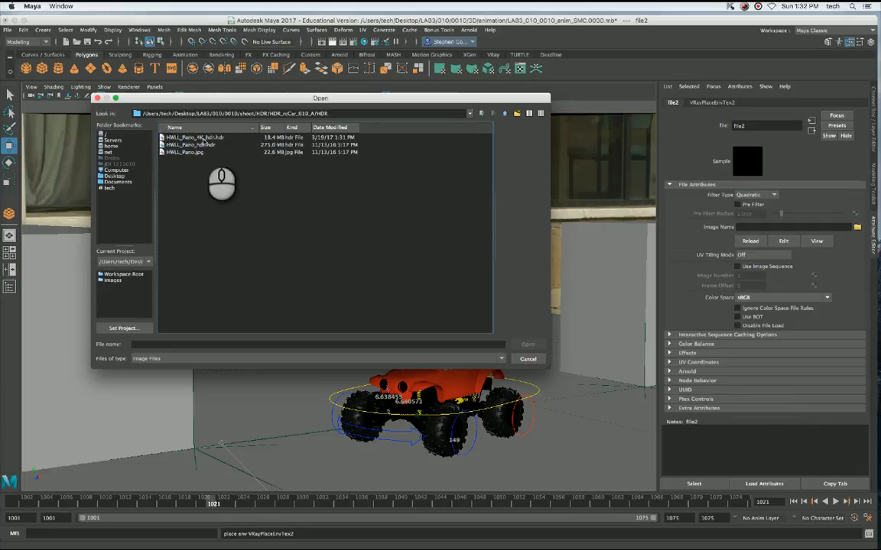
click(207, 139)
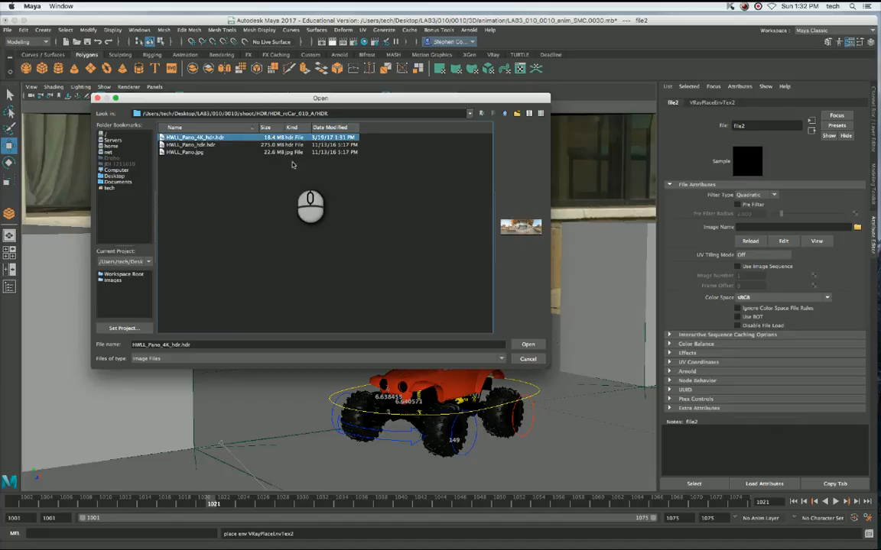
click(528, 345)
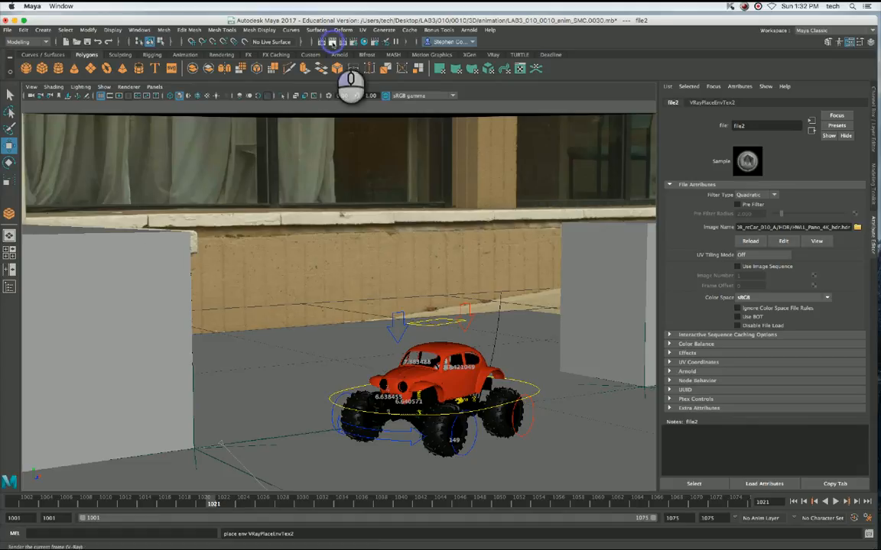
Render the current frame with V-Ray, move the frame buffer clear of the attributes to inspect the lighting, and close it.
click(332, 41)
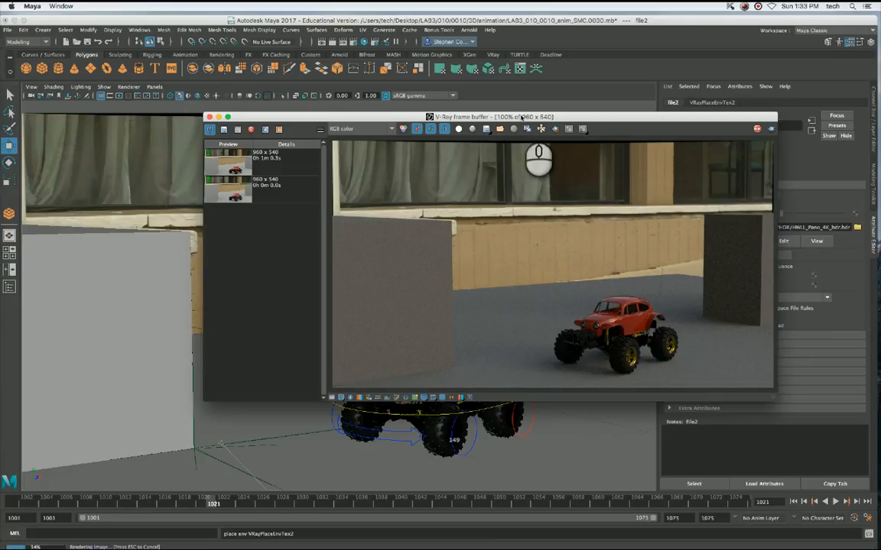
drag(521, 117, 472, 117)
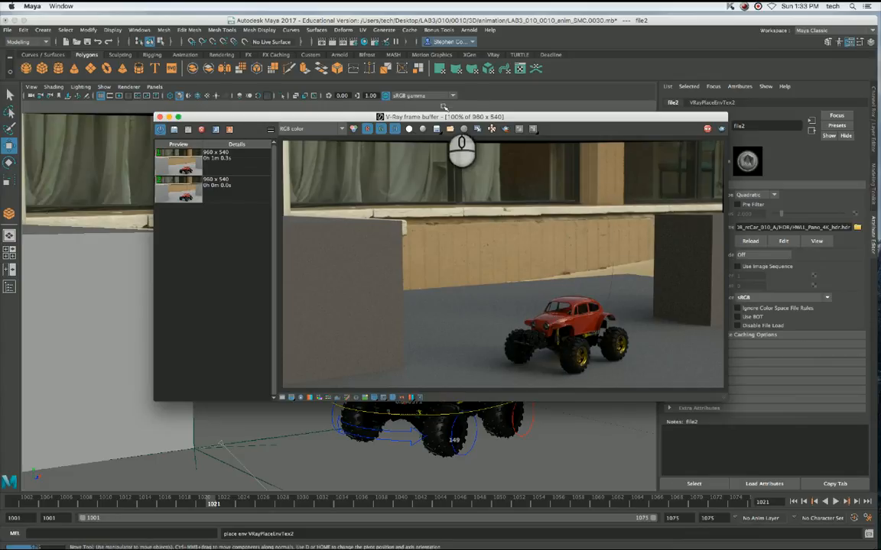
drag(474, 116, 404, 116)
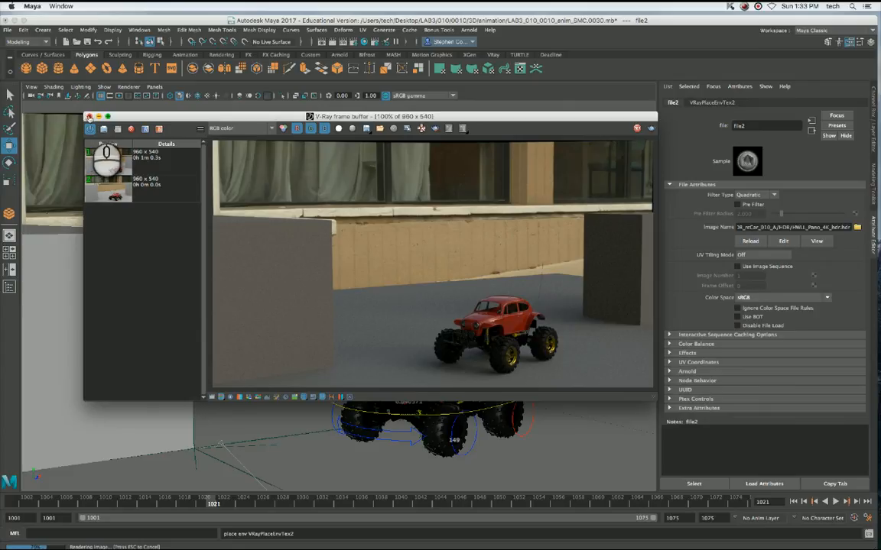
click(88, 115)
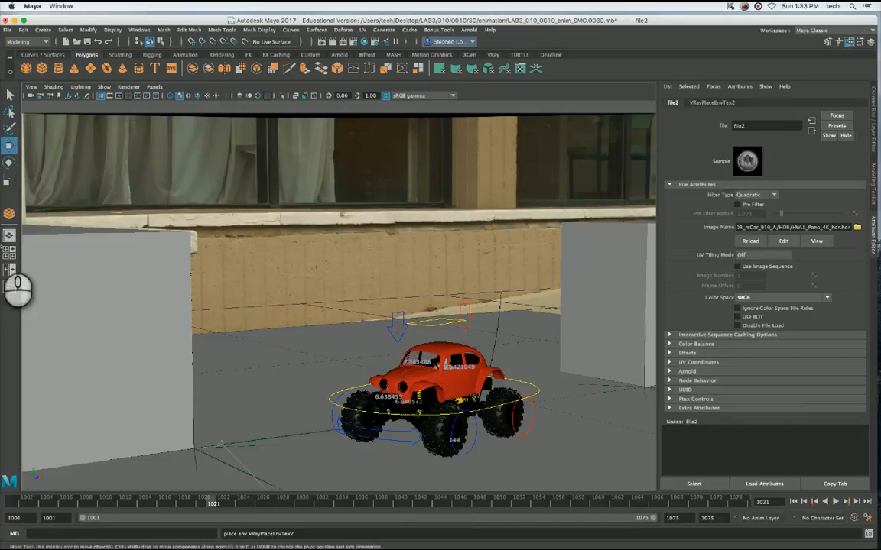
Select VRayLightDome1 in the Outliner, set its intensity multiplier to 2, and render the current frame again with V-Ray.
click(140, 29)
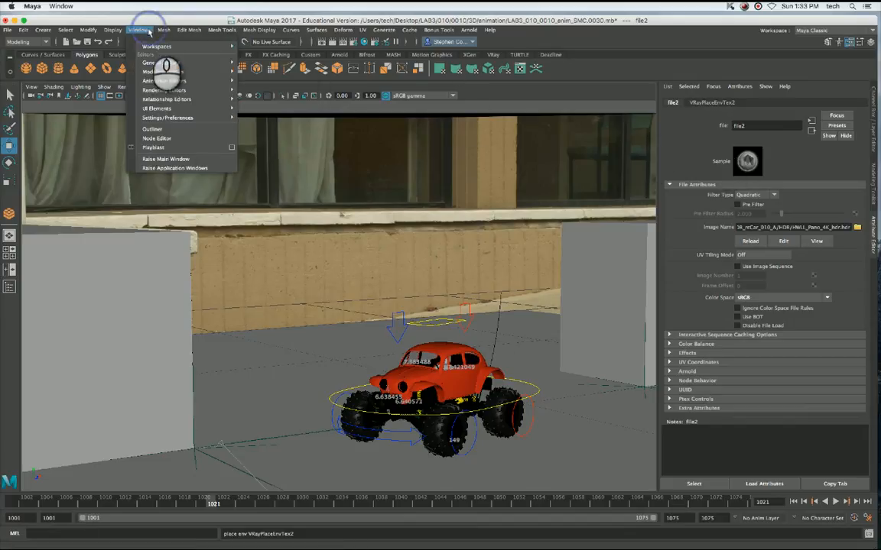
click(154, 129)
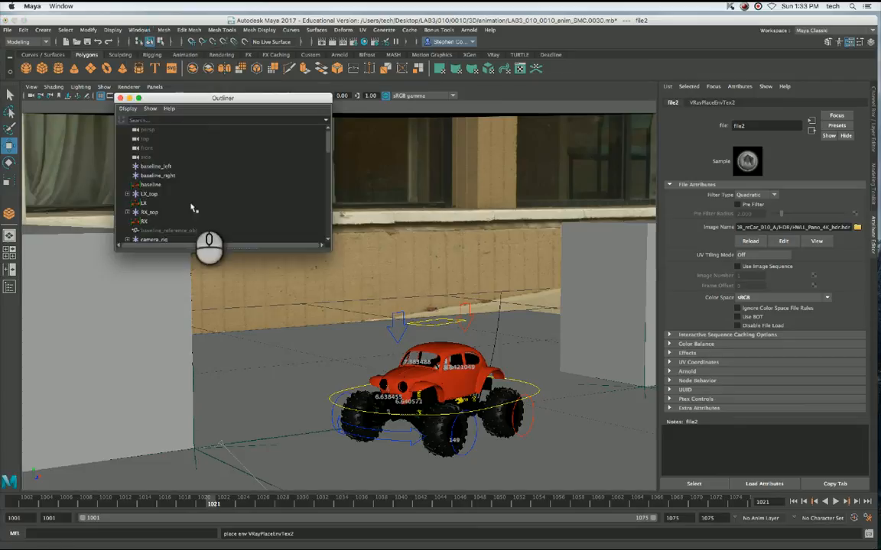
scroll(261, 226, down, 10)
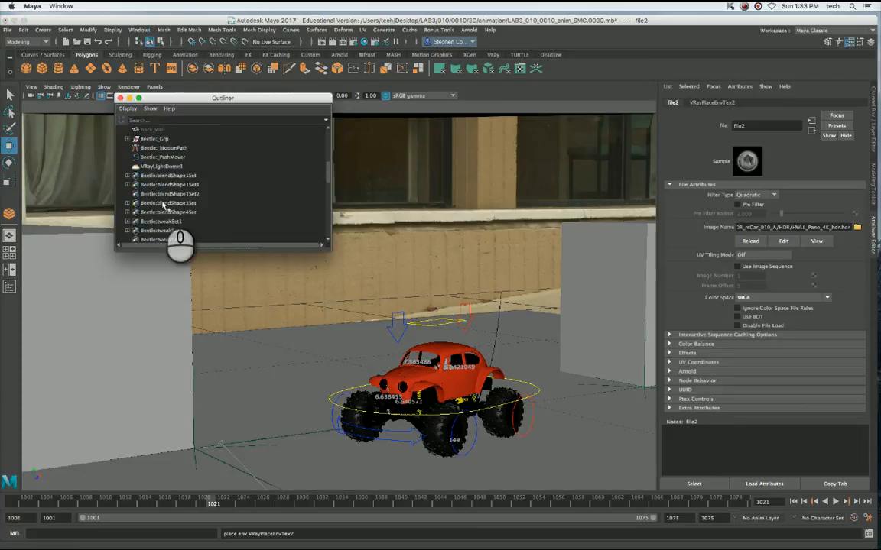
click(162, 167)
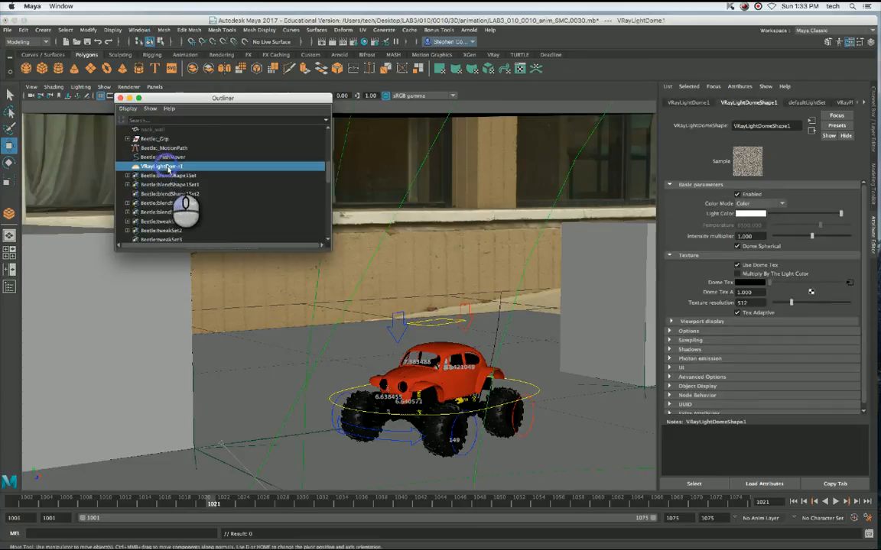
click(747, 236)
text(2)
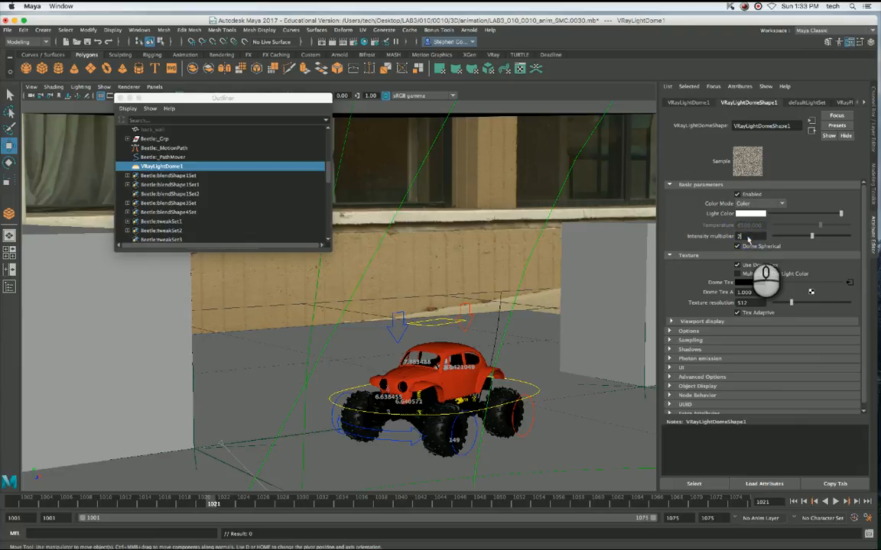
key(Tab)
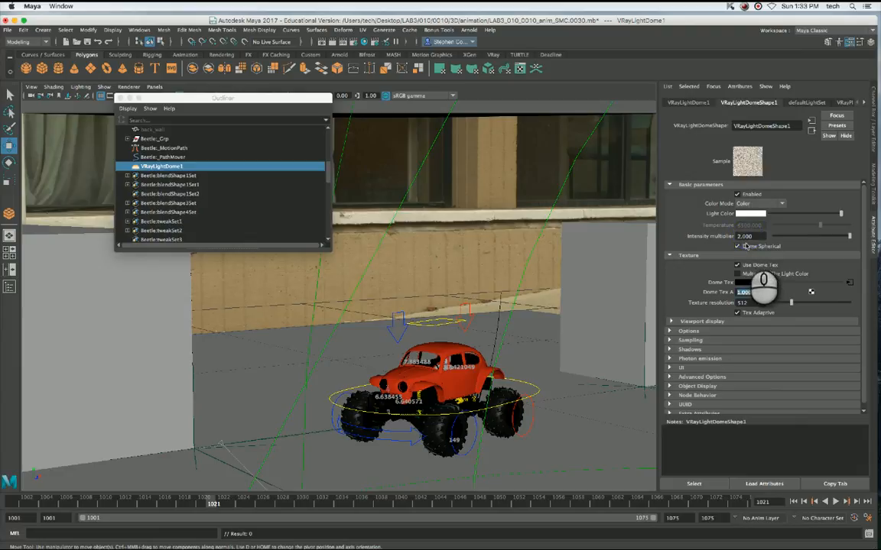
click(330, 48)
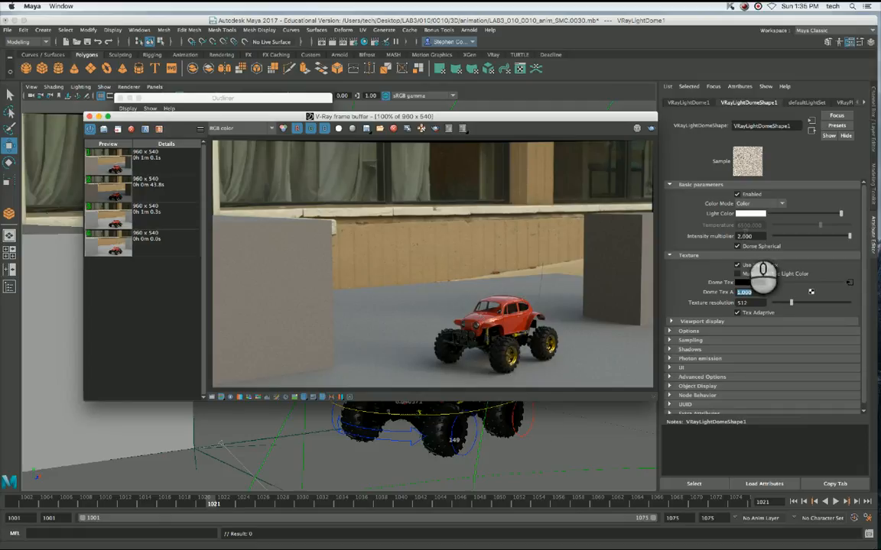
click(141, 283)
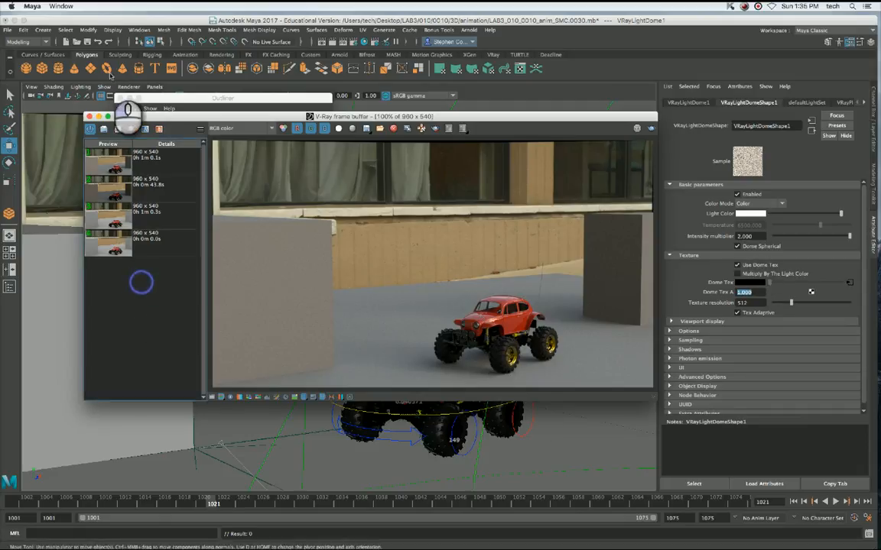
Close the V-Ray frame buffer and the Outliner to clear the view of the scene.
click(89, 116)
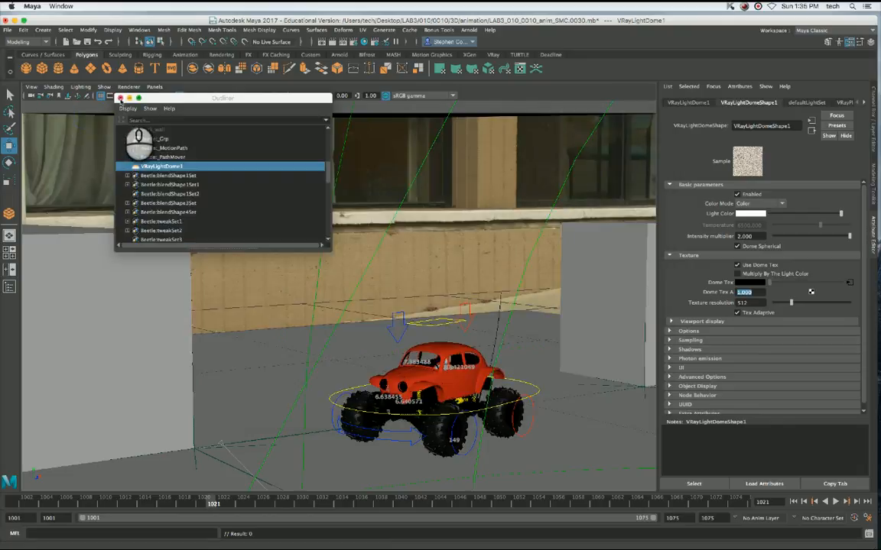
drag(167, 98, 443, 102)
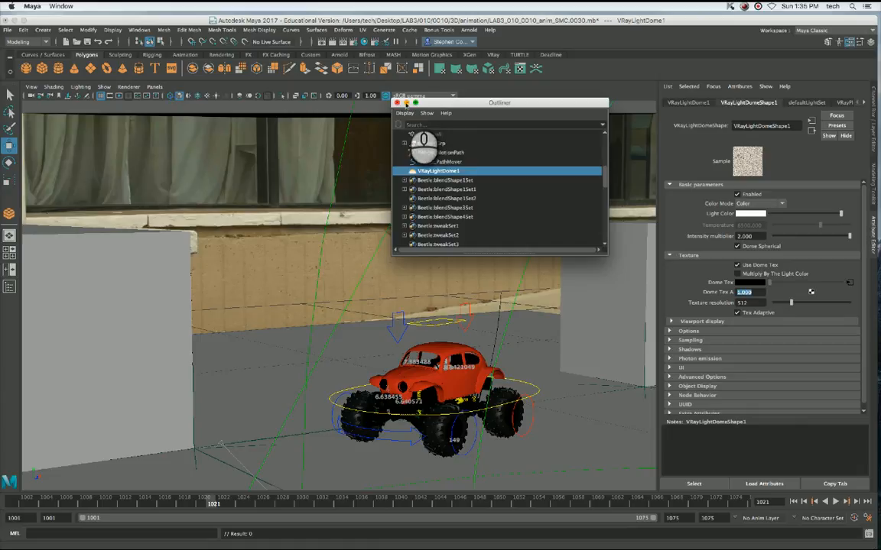
click(397, 103)
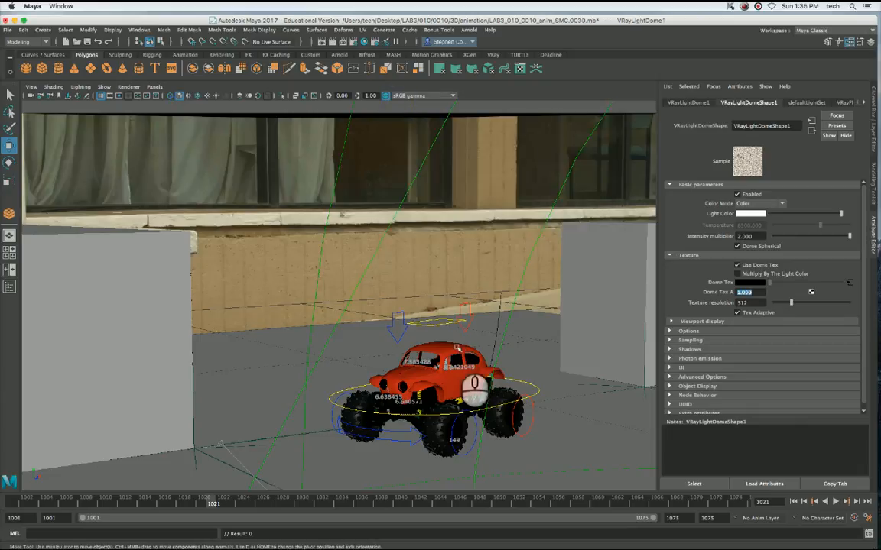
Select the background image plane and set its Display Mode to None.
click(255, 231)
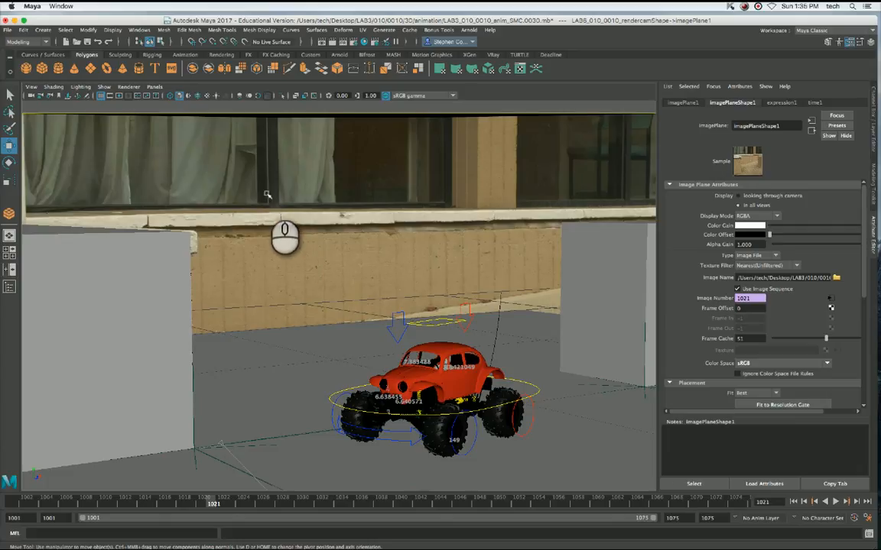
click(269, 186)
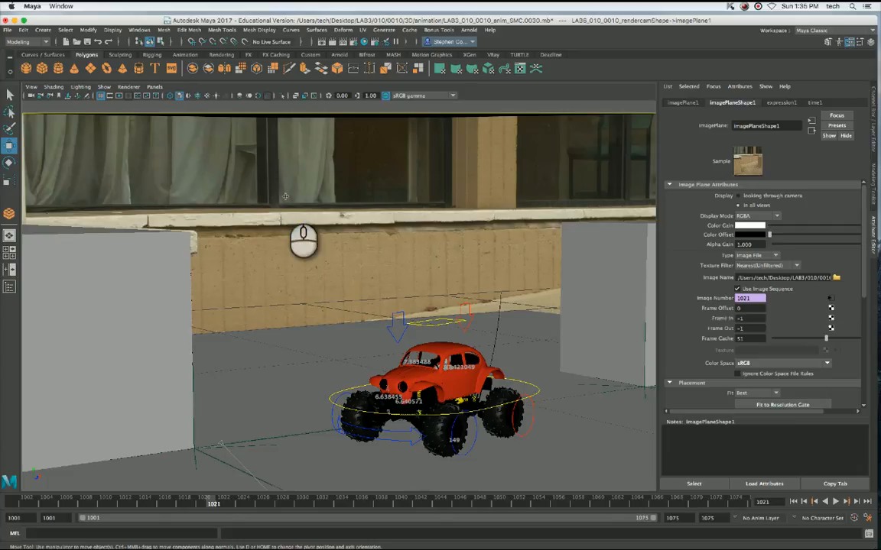
click(273, 180)
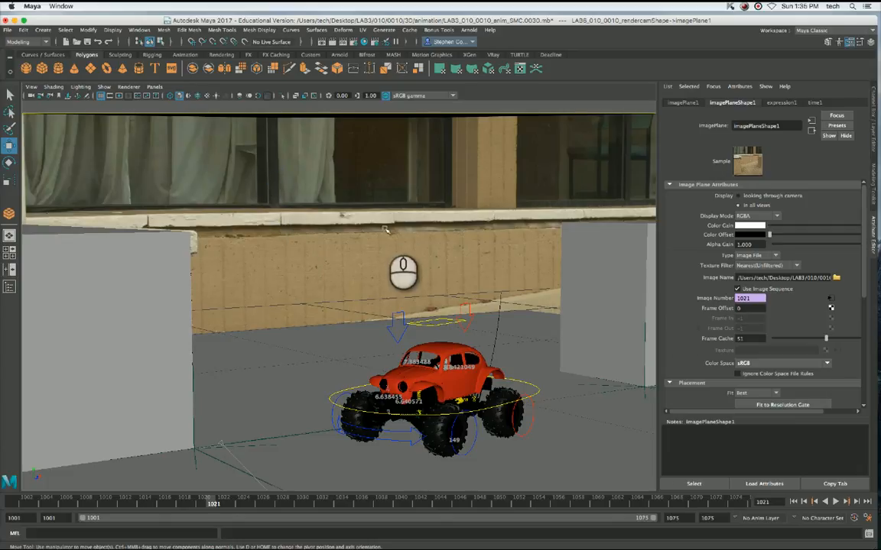
click(754, 217)
click(753, 200)
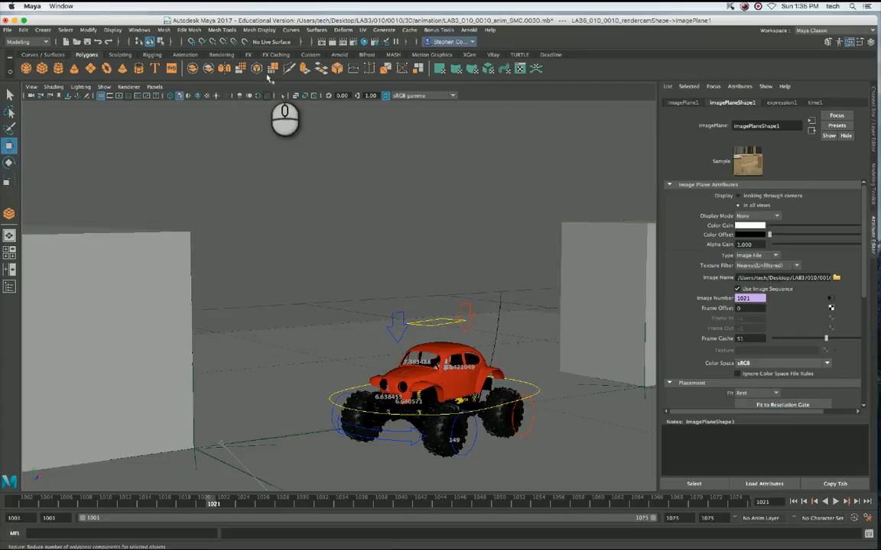
Render the current frame with V-Ray, close the frame buffer, and set the image plane's Display Mode back to RGBA.
click(333, 43)
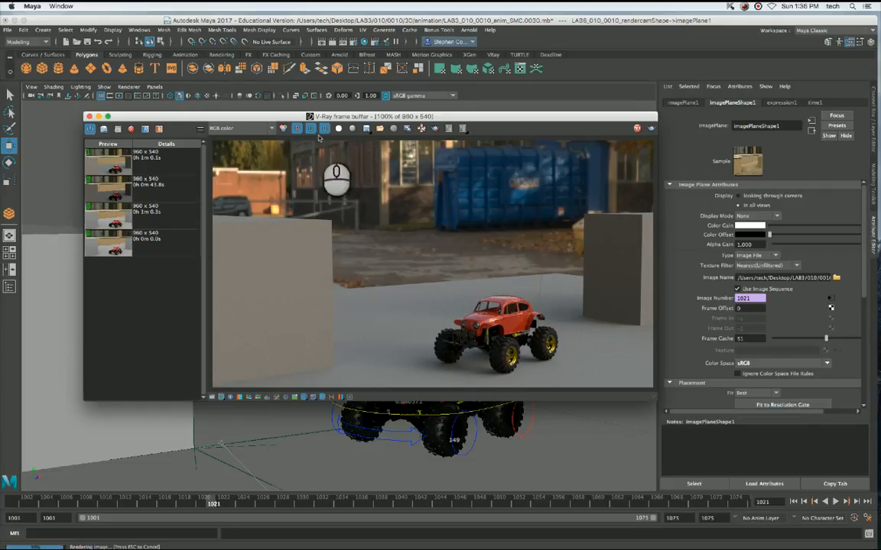
click(88, 116)
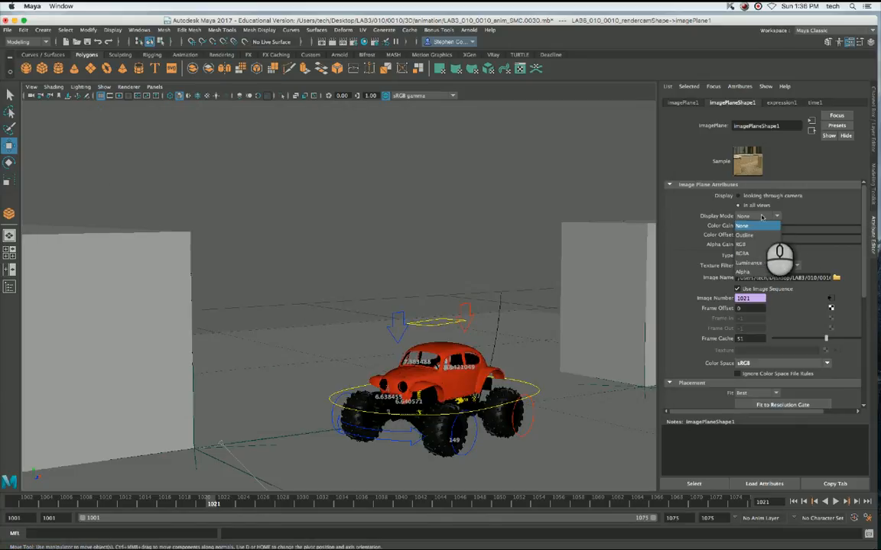
click(761, 217)
click(752, 239)
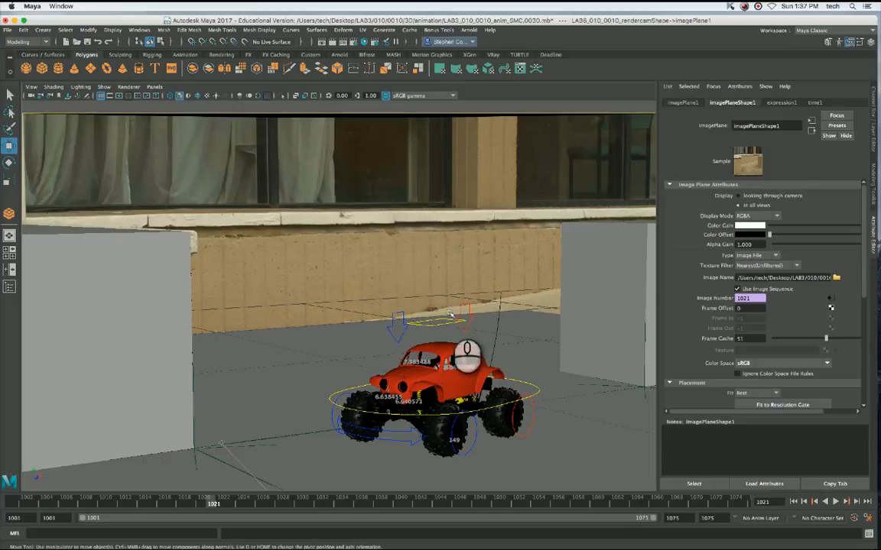
Uncover the desktop and open the LAB3/010 folder in Finder.
drag(662, 21, 558, 21)
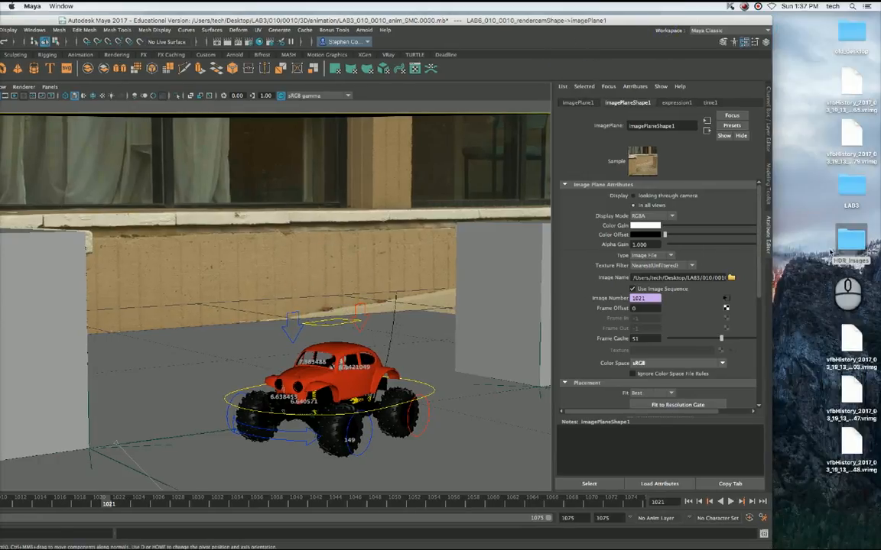
click(853, 182)
double_click(854, 182)
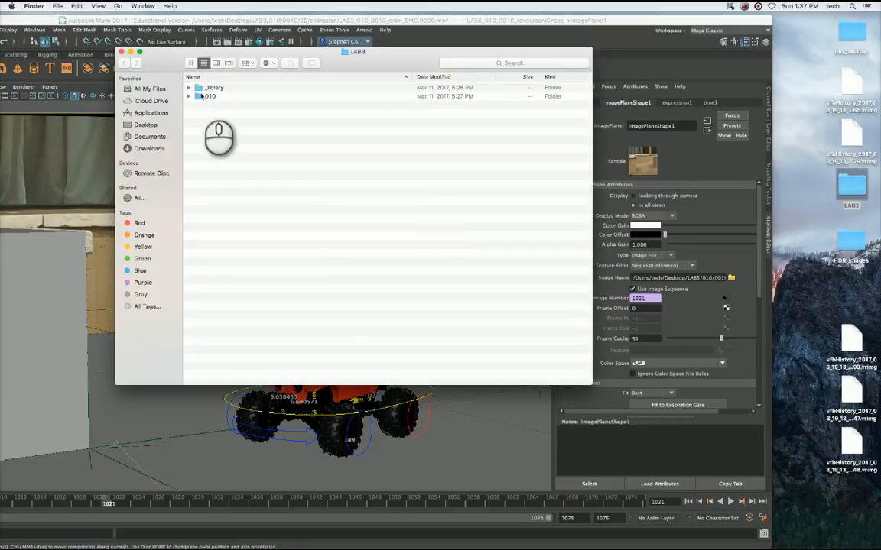
double_click(200, 96)
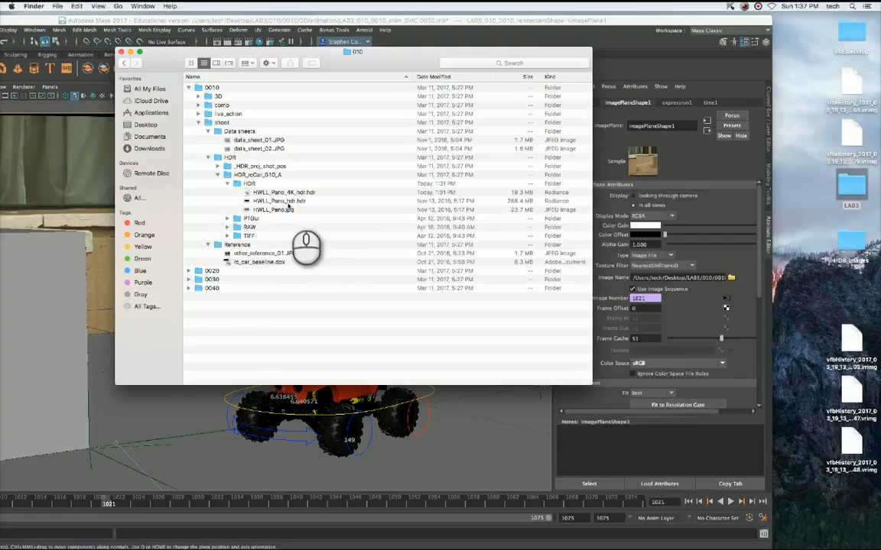
Preview HWLL_Pano.jpg from the HDR_rcCar_010_A/HDR folder to examine the panorama, close the preview and folder, and return to Maya.
click(295, 208)
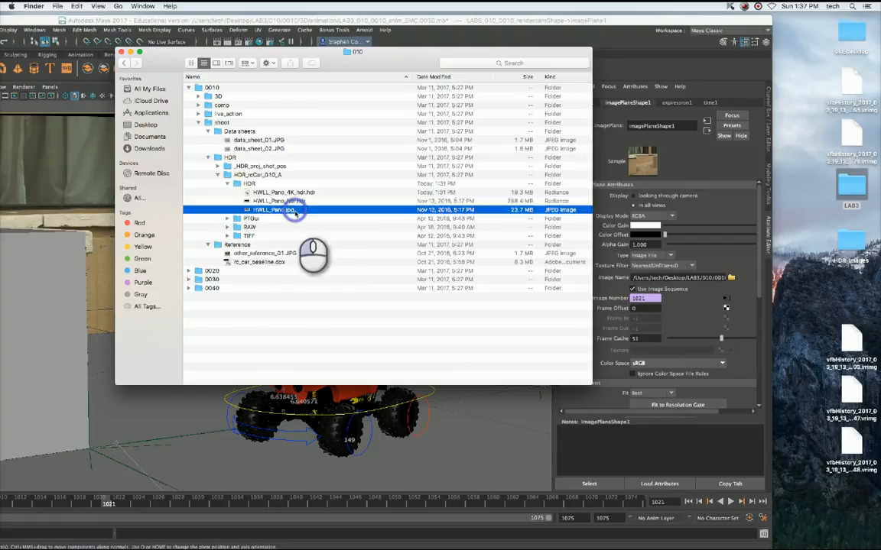
key(space)
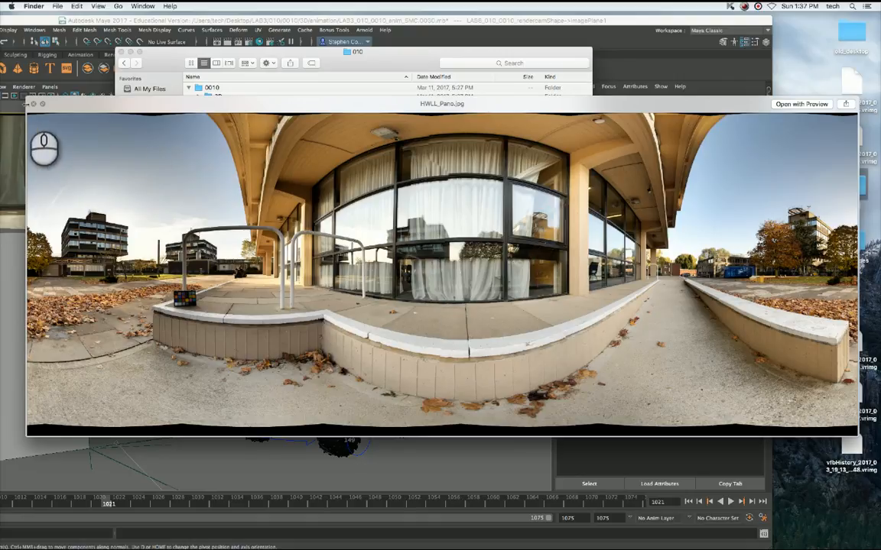
click(34, 102)
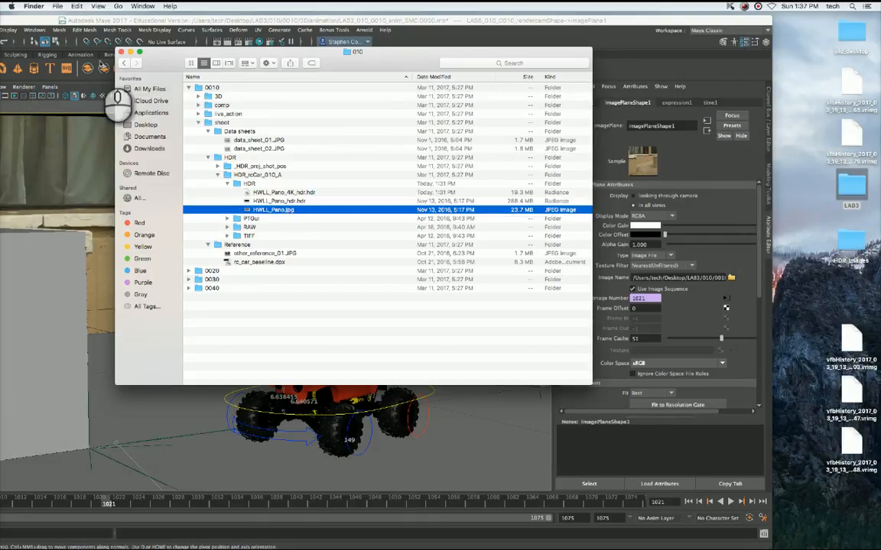
click(124, 52)
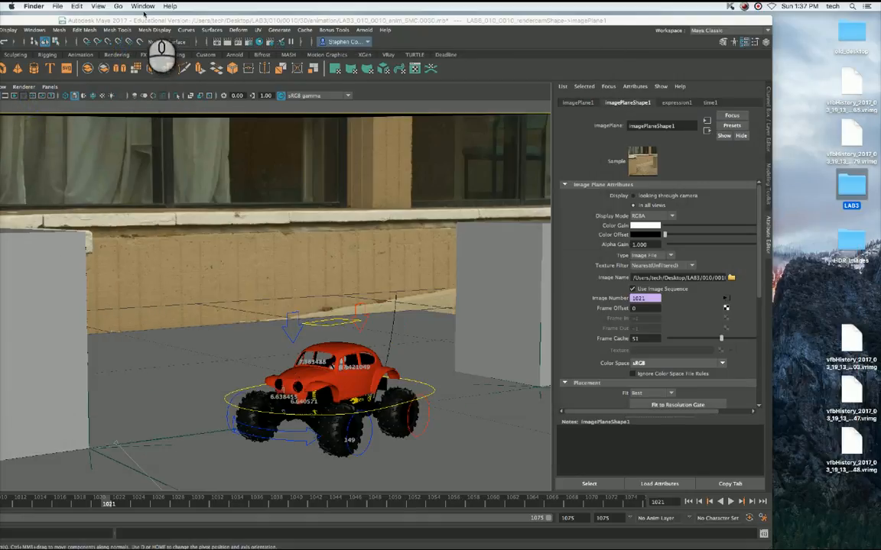
double_click(147, 18)
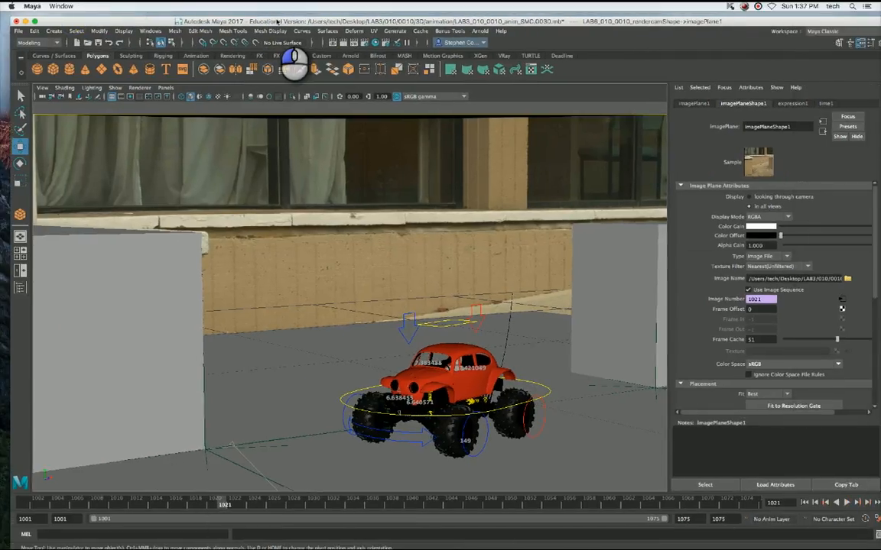
Switch the viewport to the perspective camera and examine the whole set with its image plane from outside.
click(165, 87)
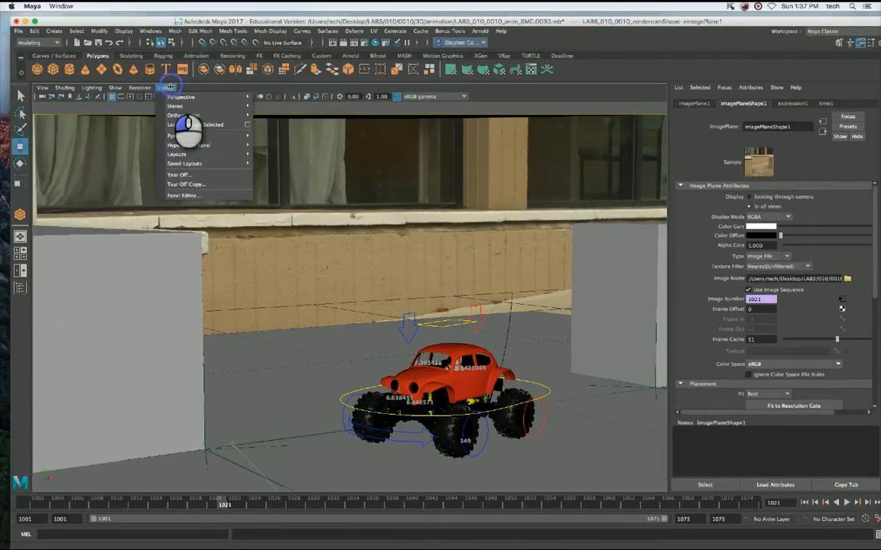
mouse_move(229, 97)
click(327, 107)
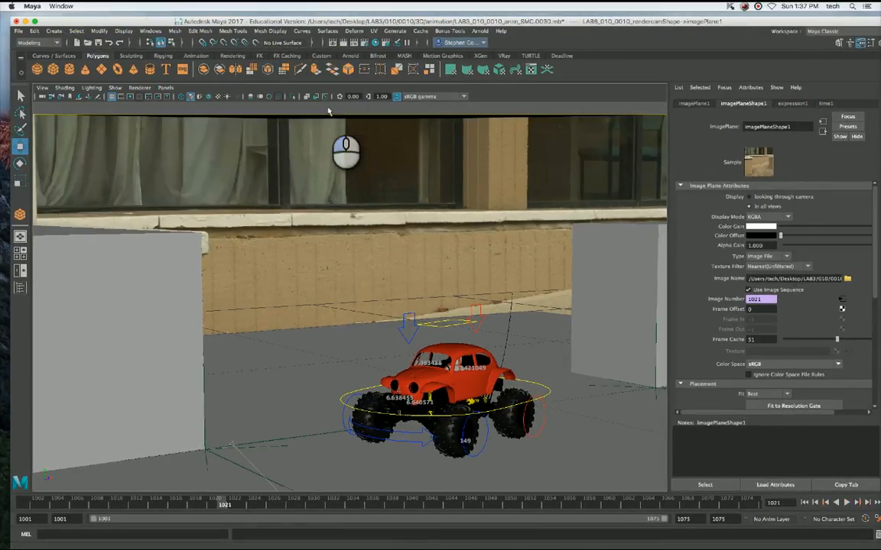
mouse_move(455, 230)
alt+mouse_down()
mouse_move(468, 201)
mouse_move(456, 222)
mouse_move(515, 224)
mouse_move(468, 231)
mouse_move(468, 211)
mouse_move(452, 220)
mouse_move(461, 220)
alt+mouse_up()
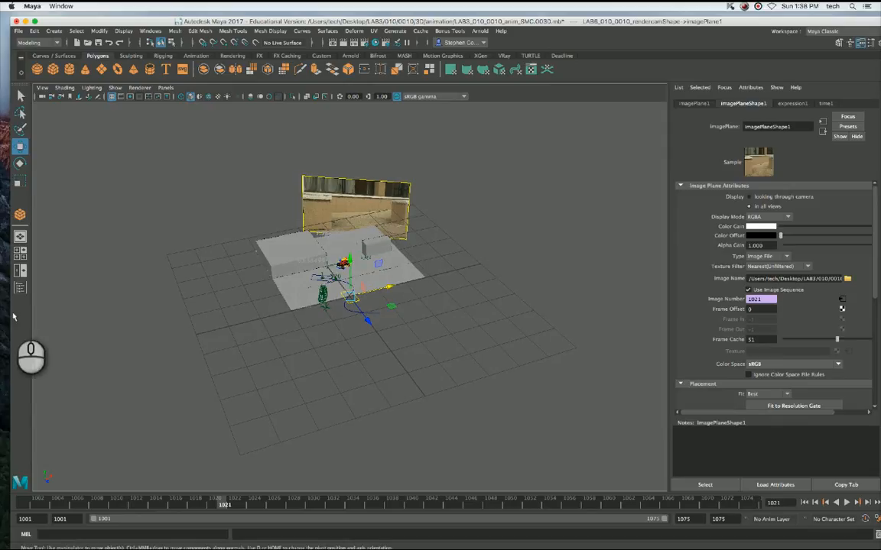
Select VRayLightDome1 in the Outliner and set its Y rotation to 90.
click(150, 32)
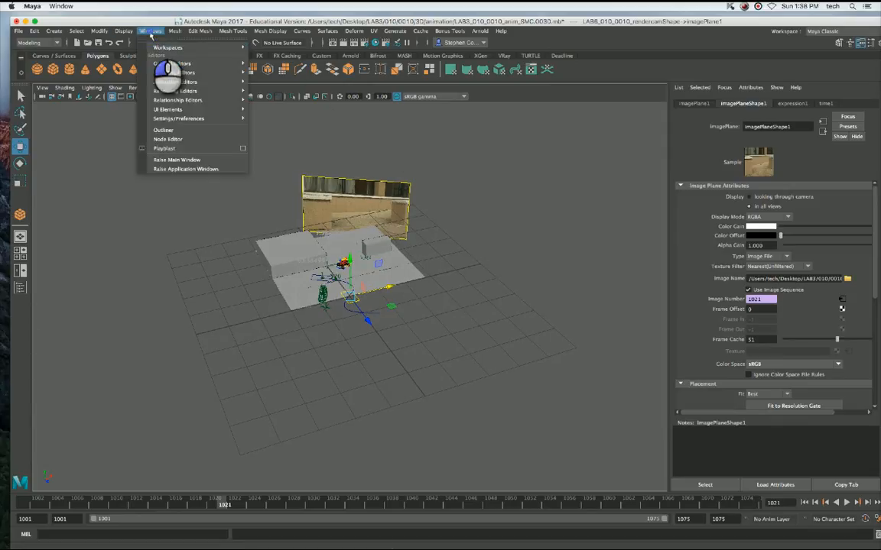
click(163, 131)
scroll(225, 236, down, 3)
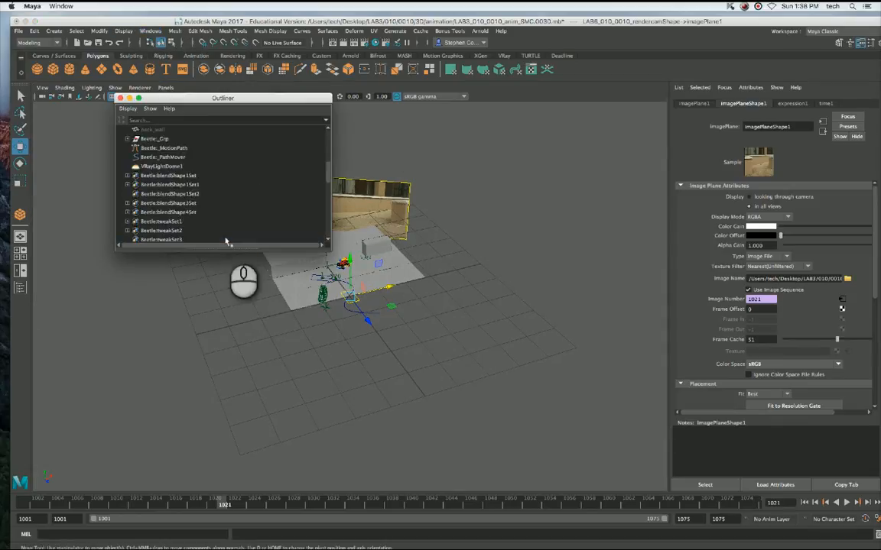
click(162, 166)
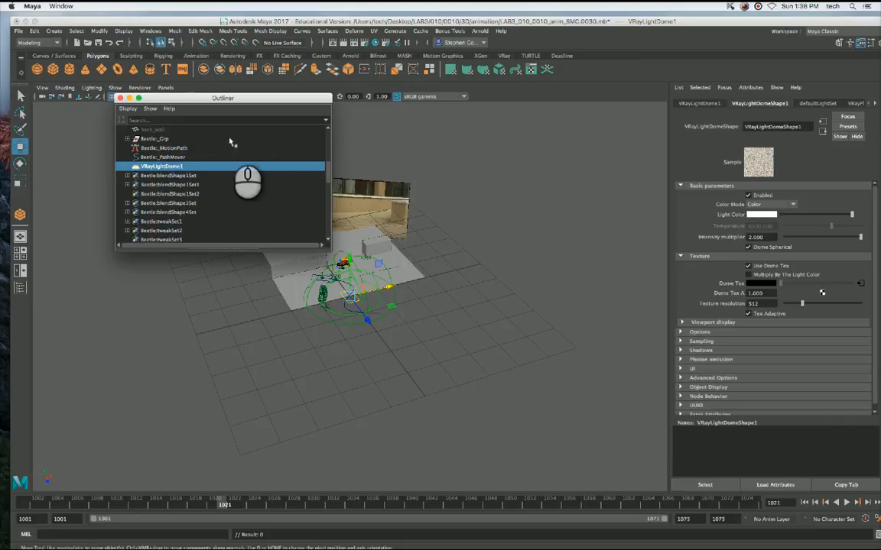
drag(221, 98, 161, 264)
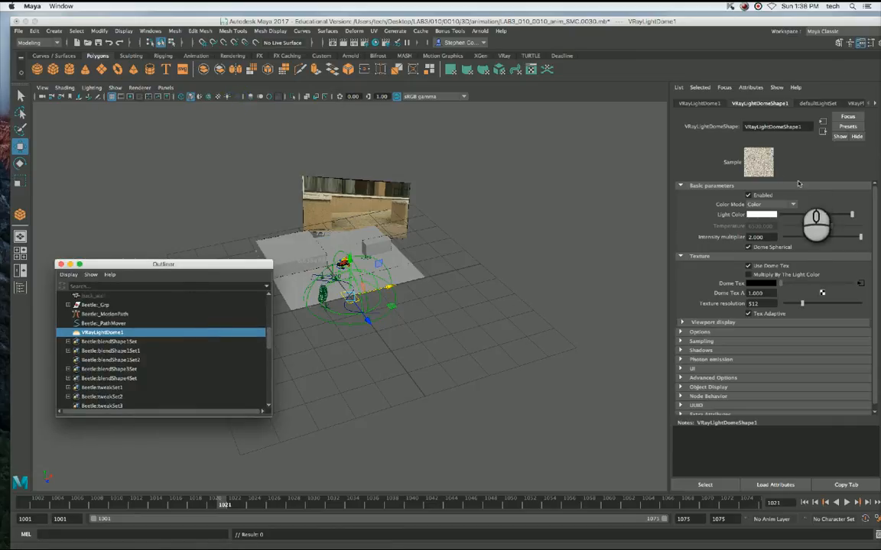
click(699, 104)
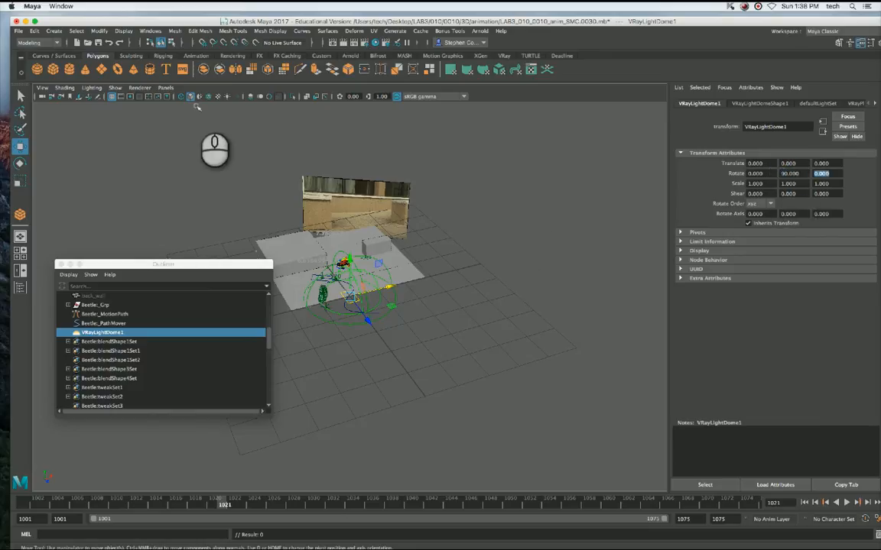
Look through the render camera again, select the background image plane, and set its Display Mode to None.
click(164, 88)
mouse_move(169, 94)
click(321, 92)
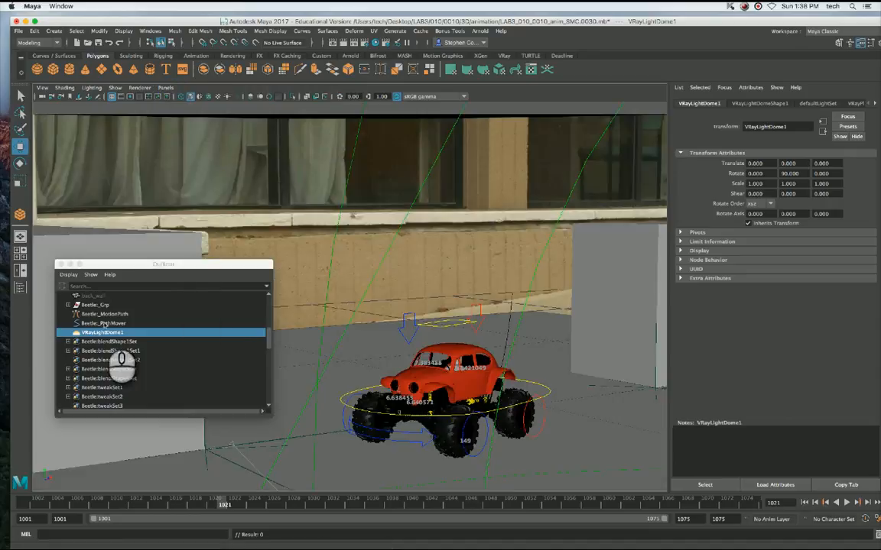
click(246, 181)
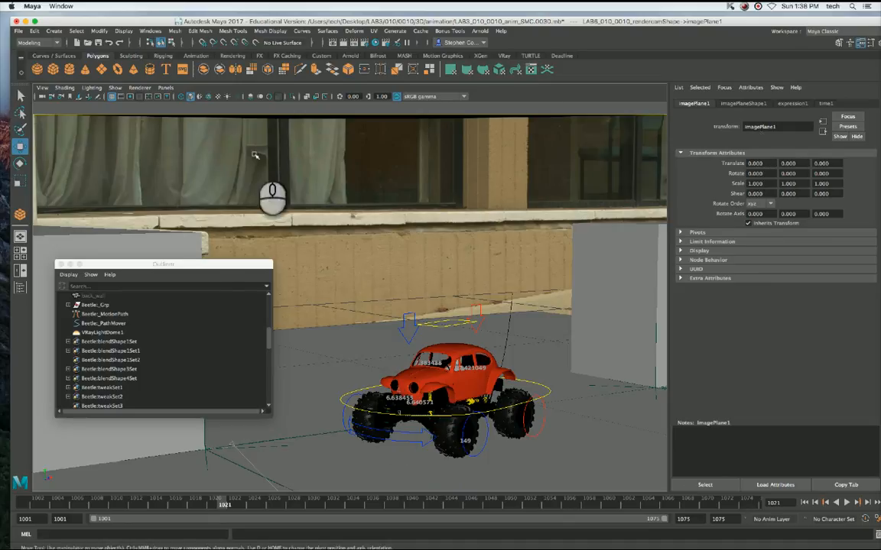
click(742, 104)
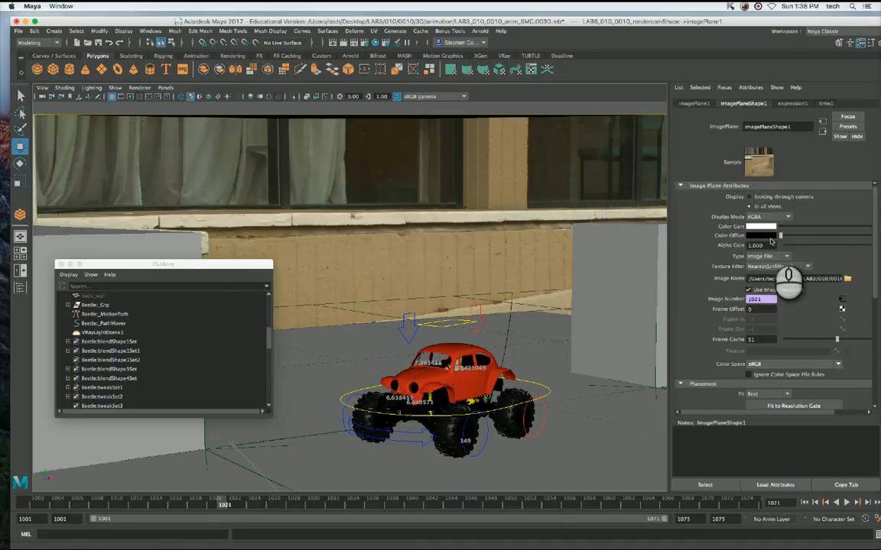
click(755, 217)
click(757, 191)
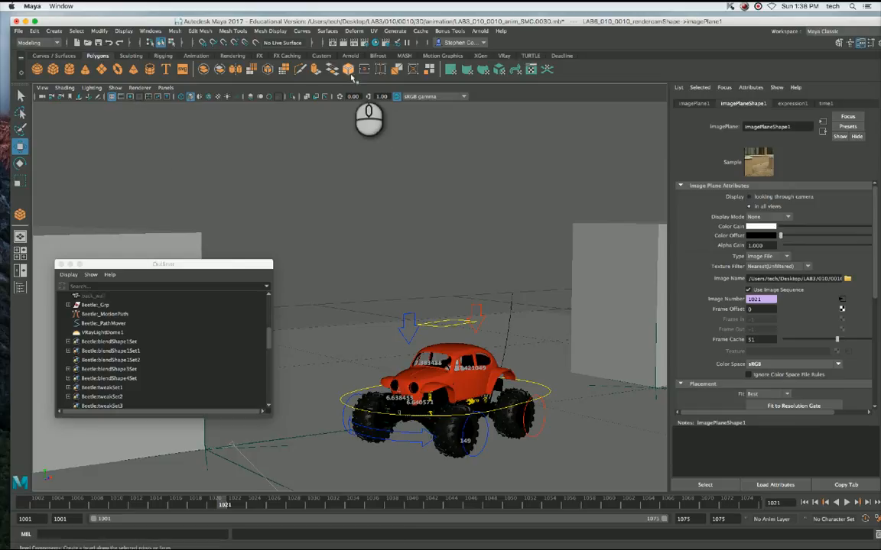
Render the current frame with V-Ray to check the dome's orientation, stop the render early, and close the frame buffer.
click(342, 42)
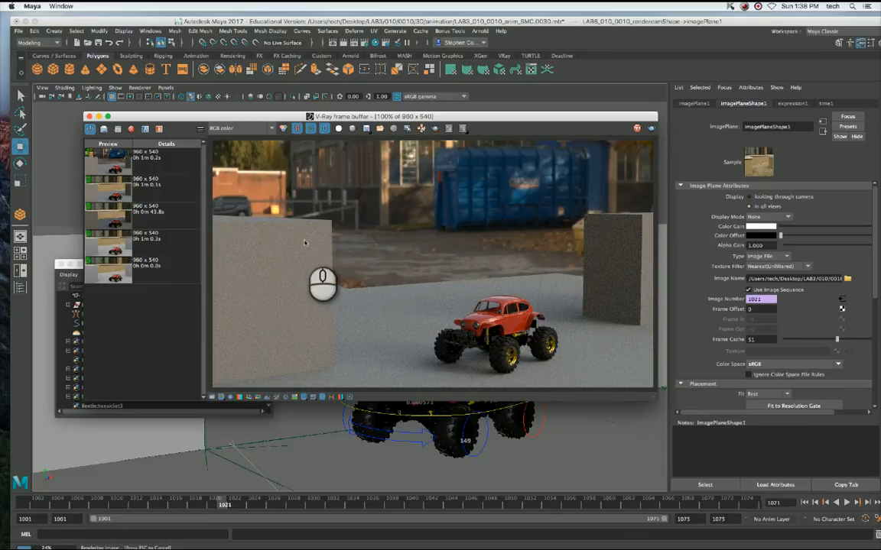
key(Escape)
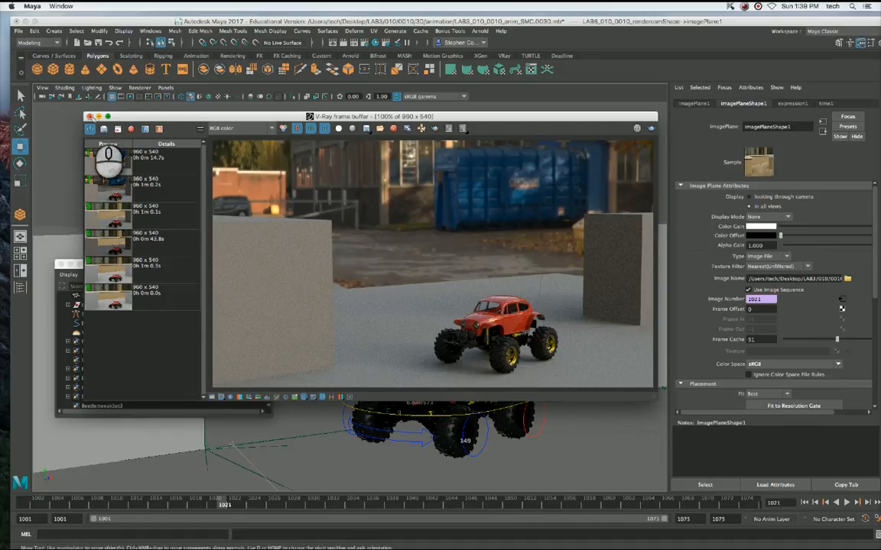
click(89, 116)
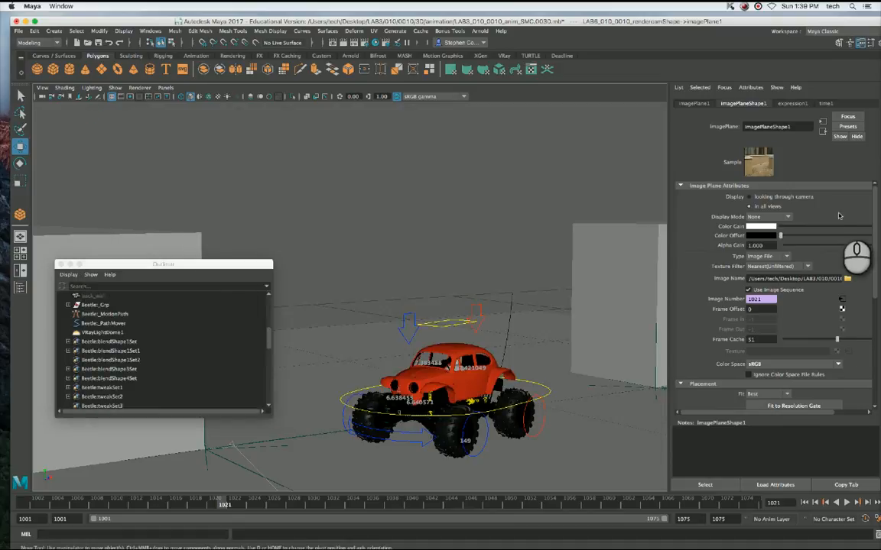
Select VRayLightDome1 in the Outliner and set its Y rotation back to 0.
click(102, 332)
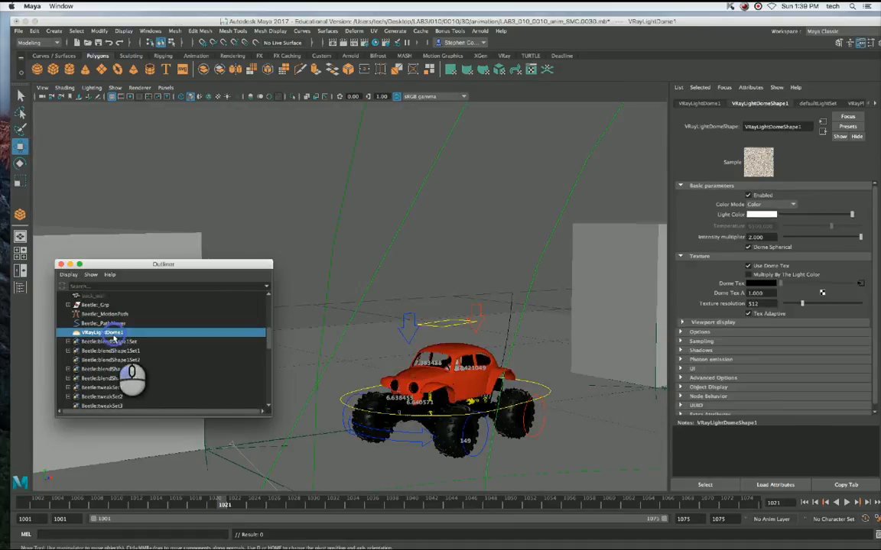
click(698, 102)
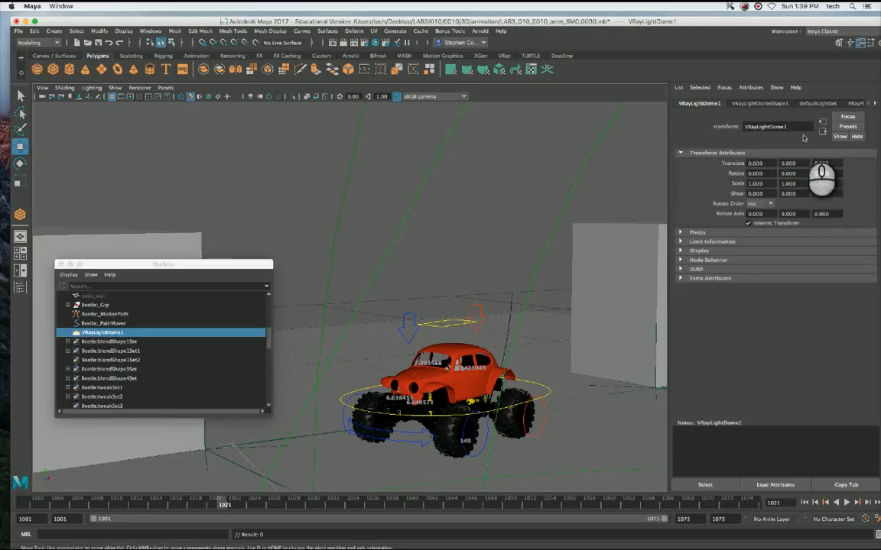
Set the horizontal rotation of the dome texture's VRayPlaceEnvTex2 node to 90 and render the current frame to check the orientation.
click(759, 102)
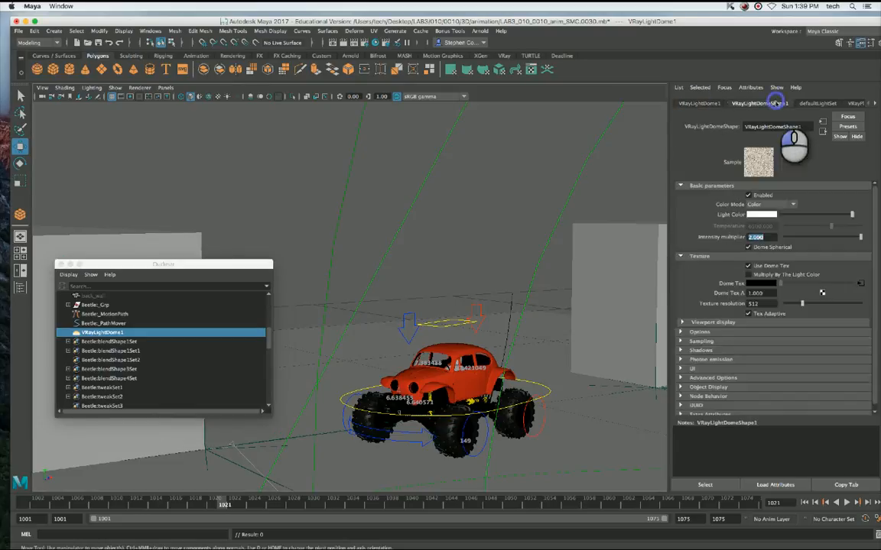
click(817, 104)
click(852, 102)
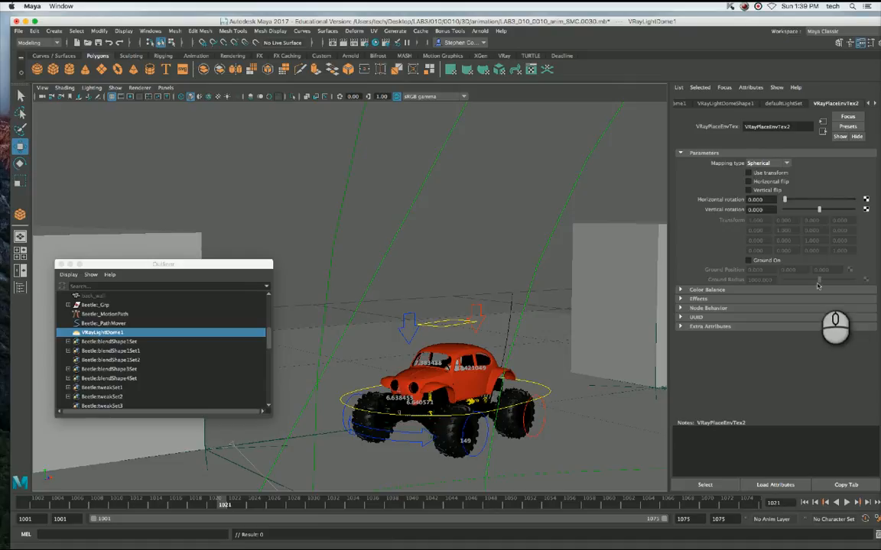
click(755, 200)
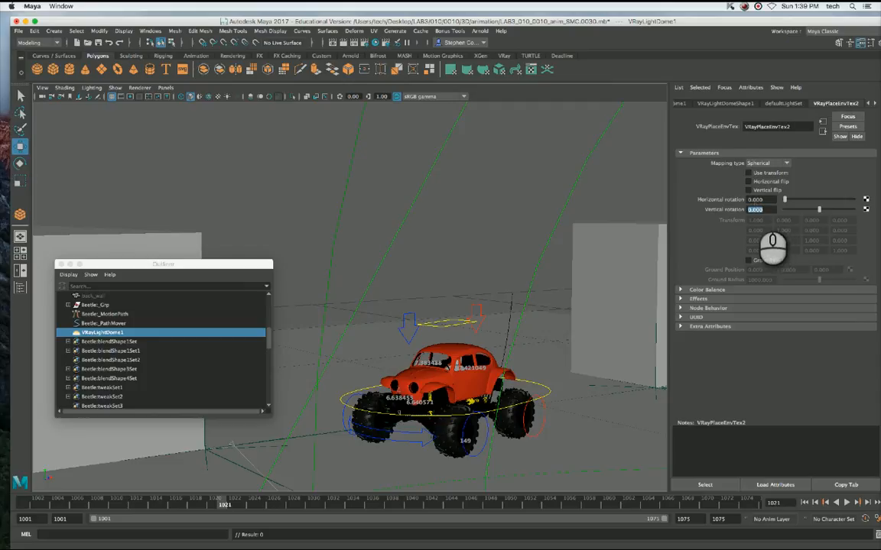
click(768, 199)
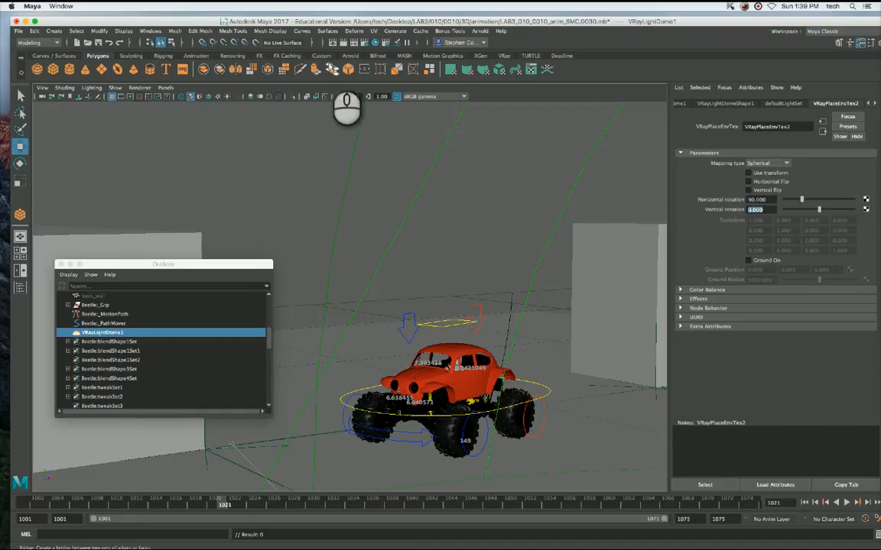
click(343, 43)
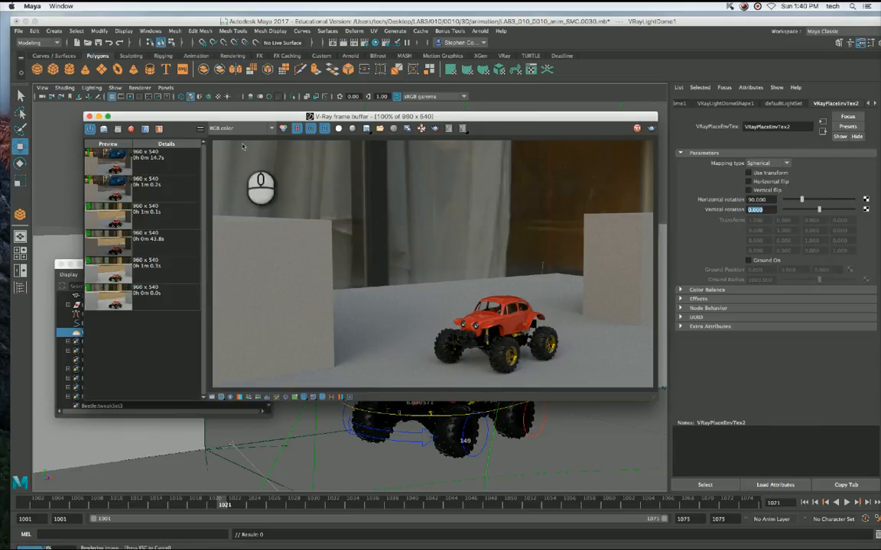
click(90, 116)
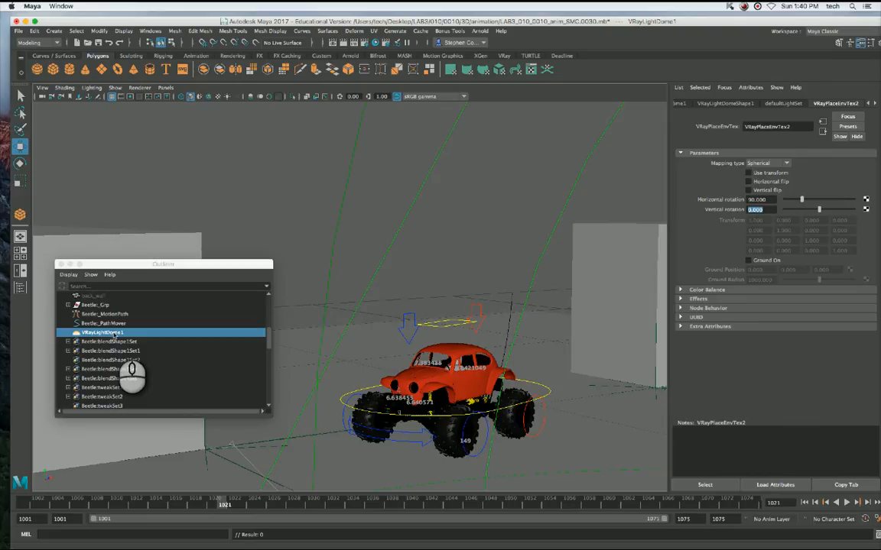
Turn on Invisible in the options of VRayLightDome1's shape and test-render the current frame without the HDR background.
click(113, 334)
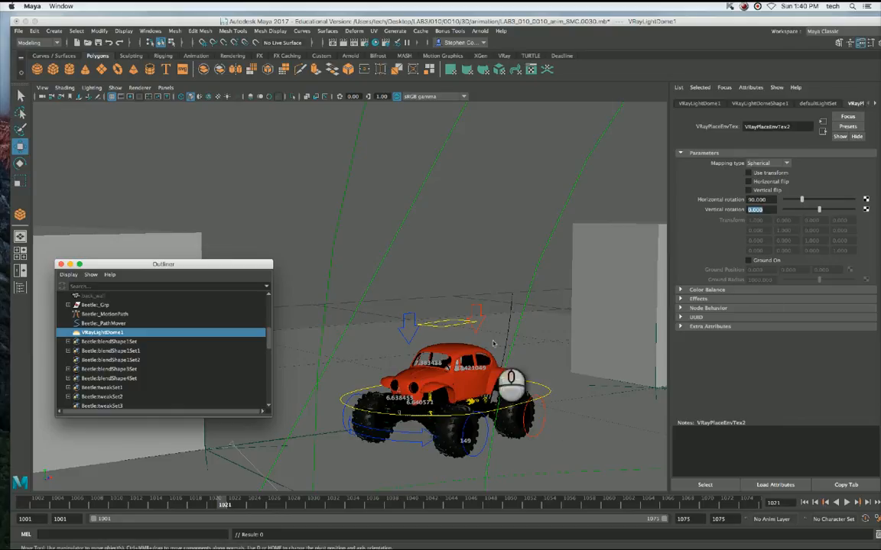
click(711, 104)
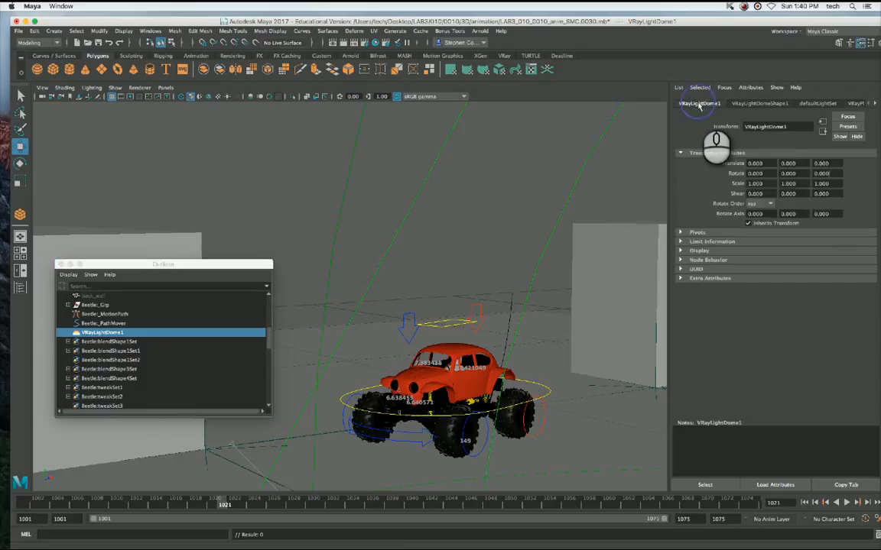
click(759, 104)
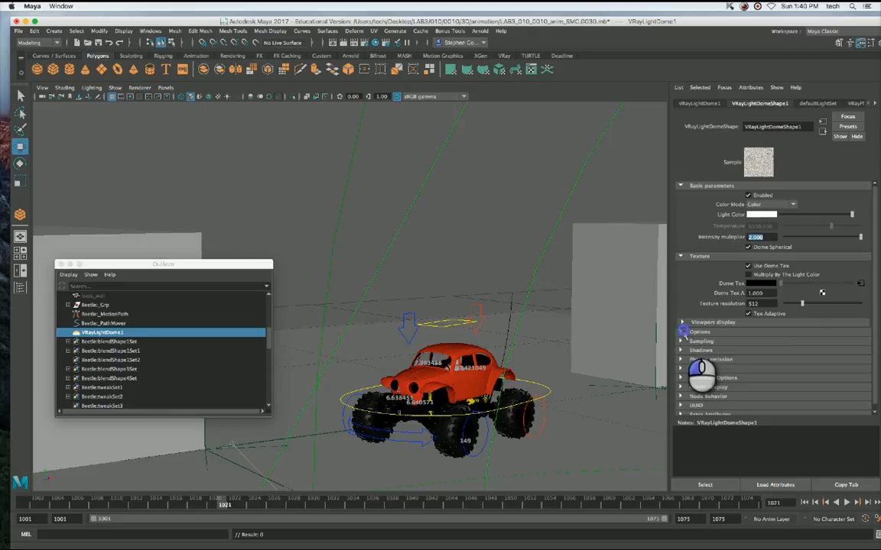
click(682, 331)
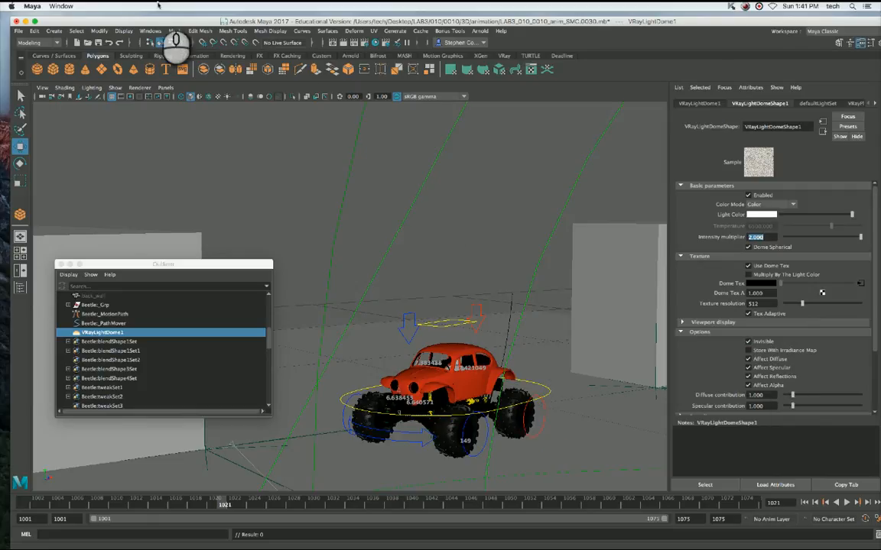
click(344, 43)
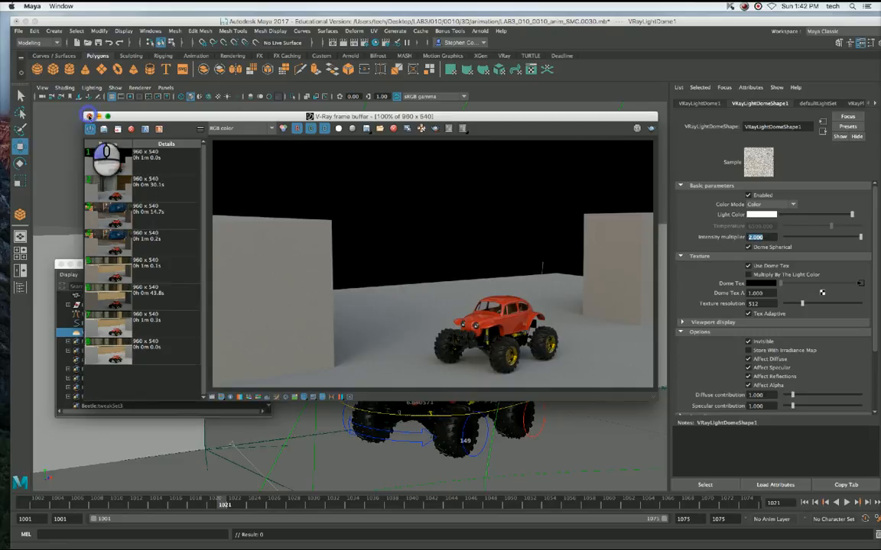
click(89, 115)
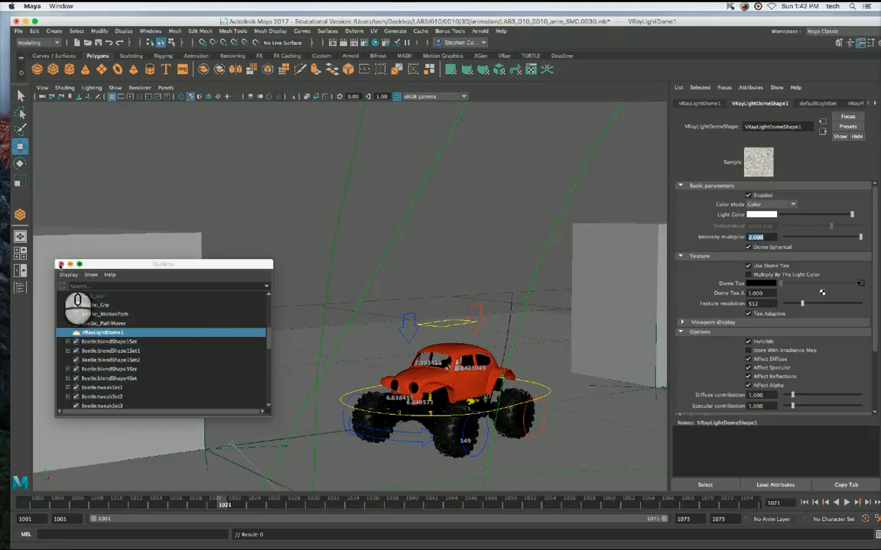
Select the ground plane in the viewport and apply a single V-Ray object properties node to it.
drag(124, 264, 260, 94)
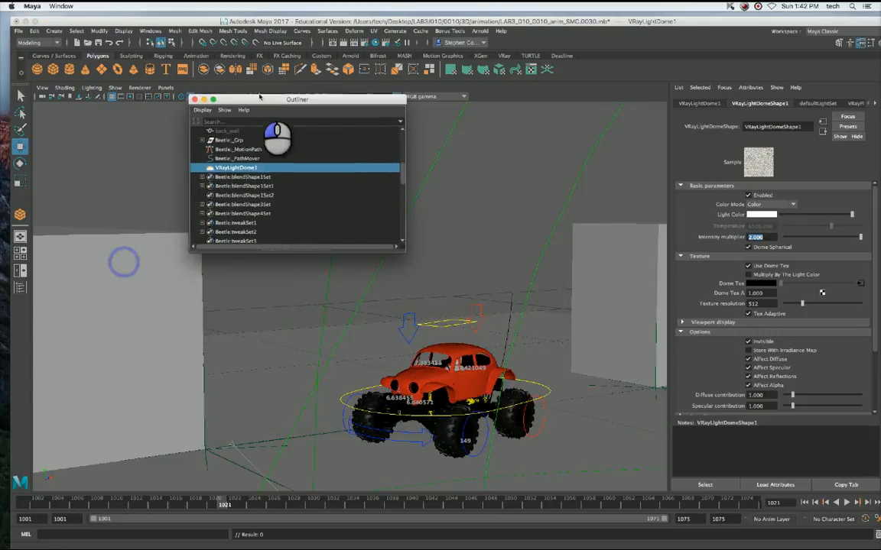
click(267, 414)
click(128, 379)
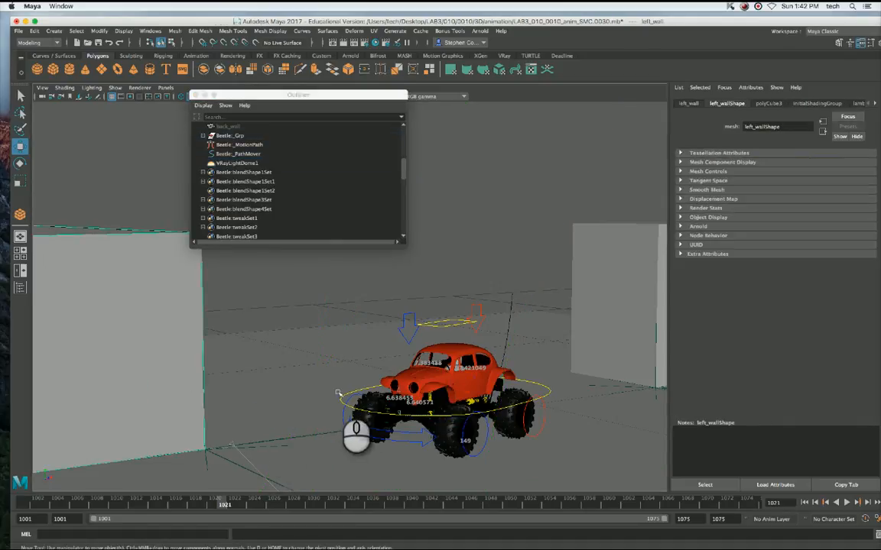
click(258, 355)
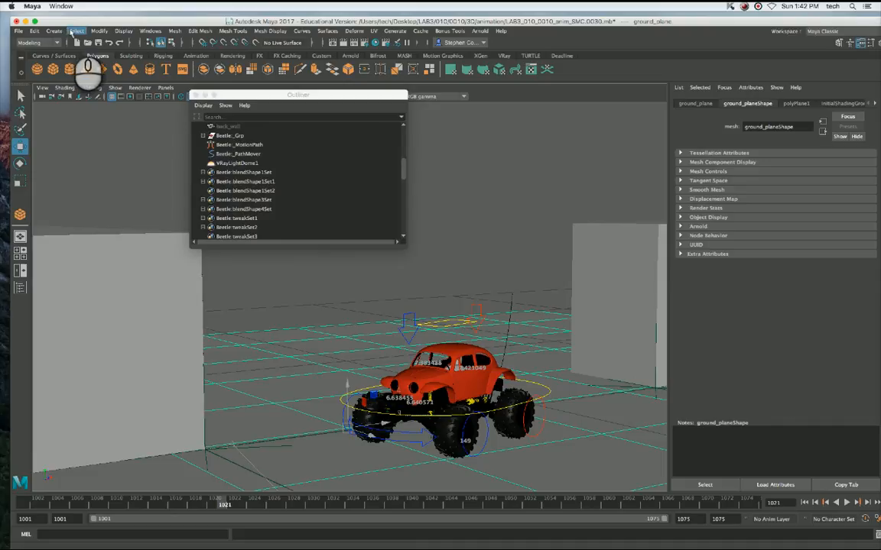
click(59, 32)
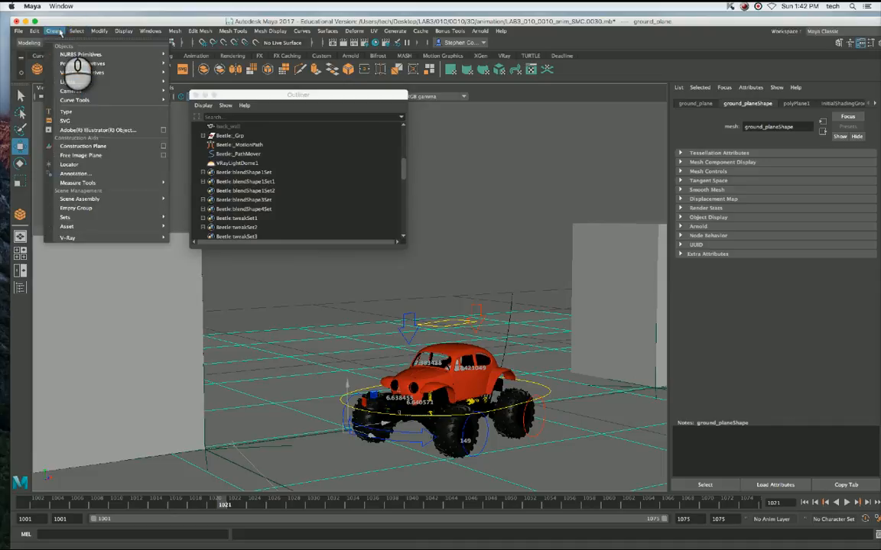
mouse_move(77, 238)
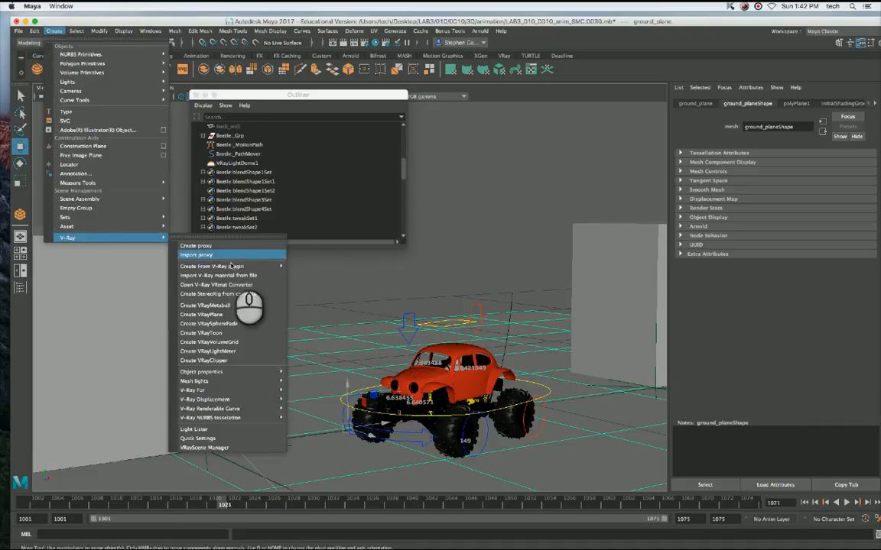
mouse_move(245, 375)
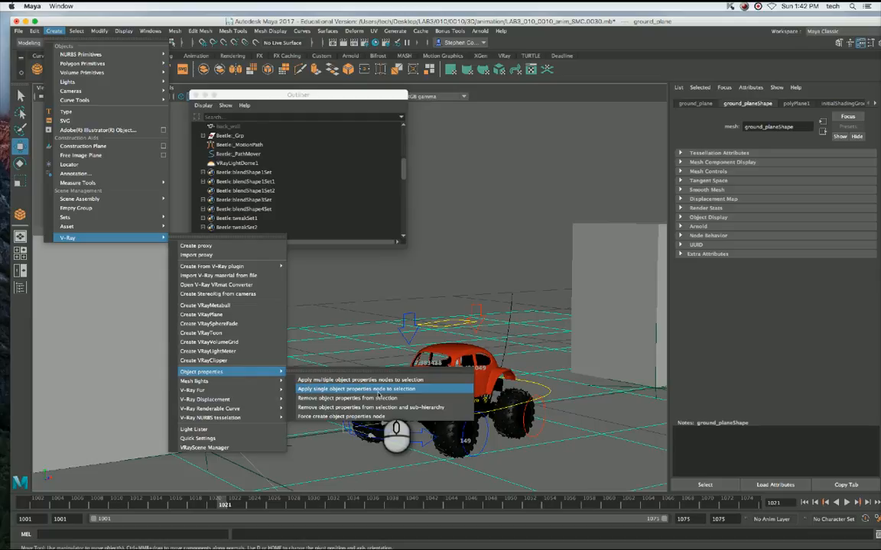
click(378, 389)
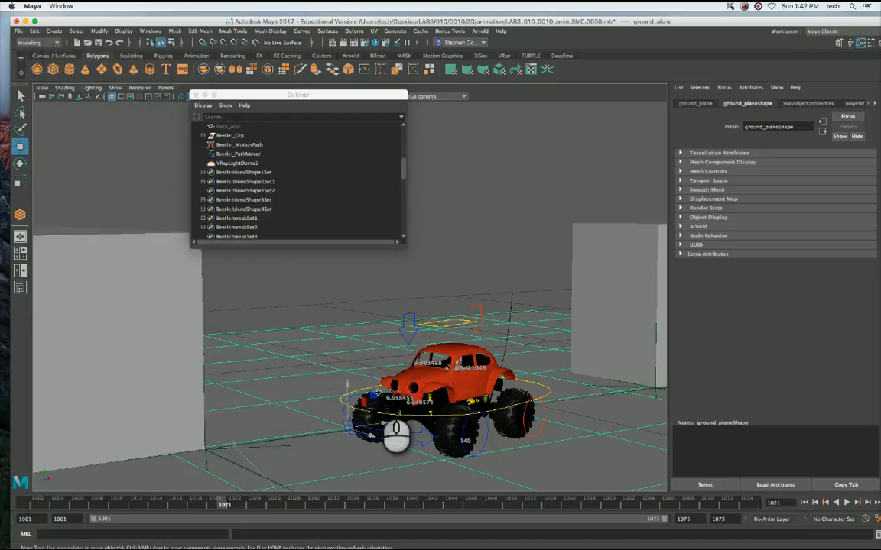
Enlarge the Outliner and examine how ground_plane is listed in the scene and under the new vrayobjectproperties node.
drag(405, 243, 445, 400)
scroll(428, 351, down, 5)
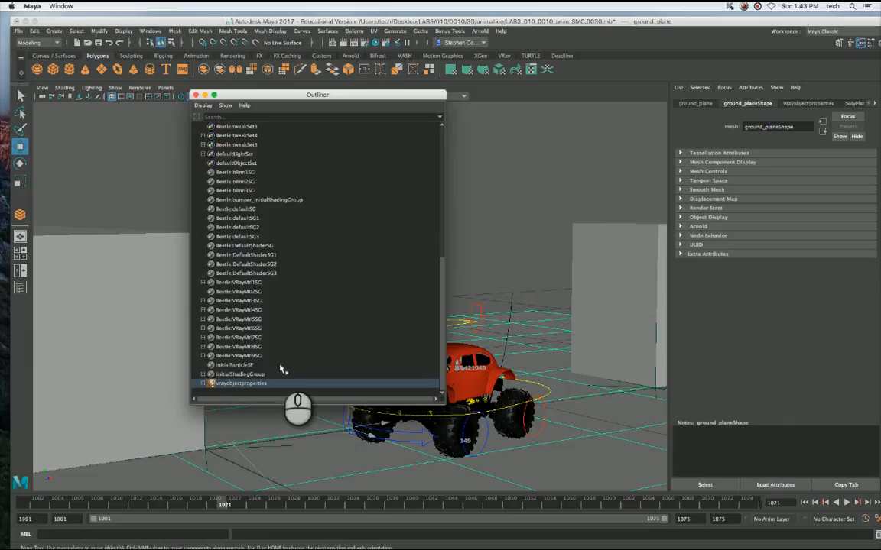
click(230, 383)
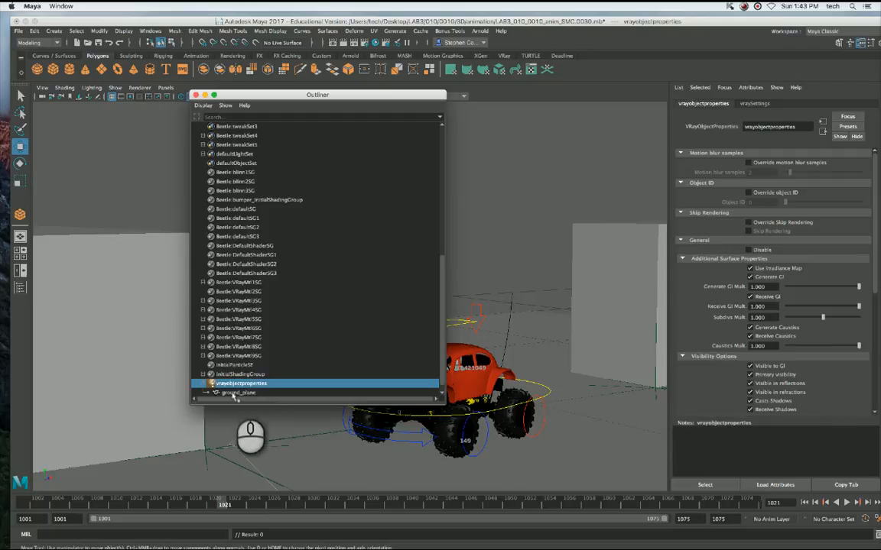
click(233, 393)
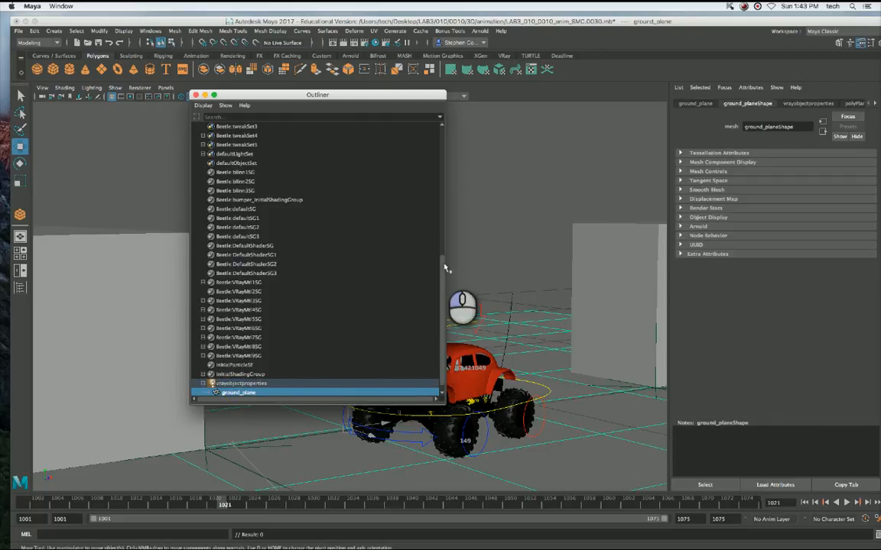
drag(444, 268, 442, 142)
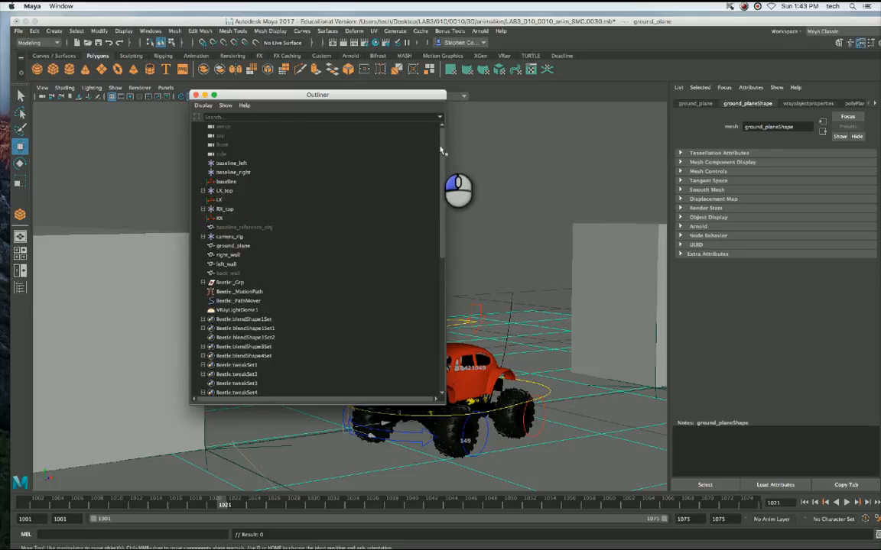
click(237, 237)
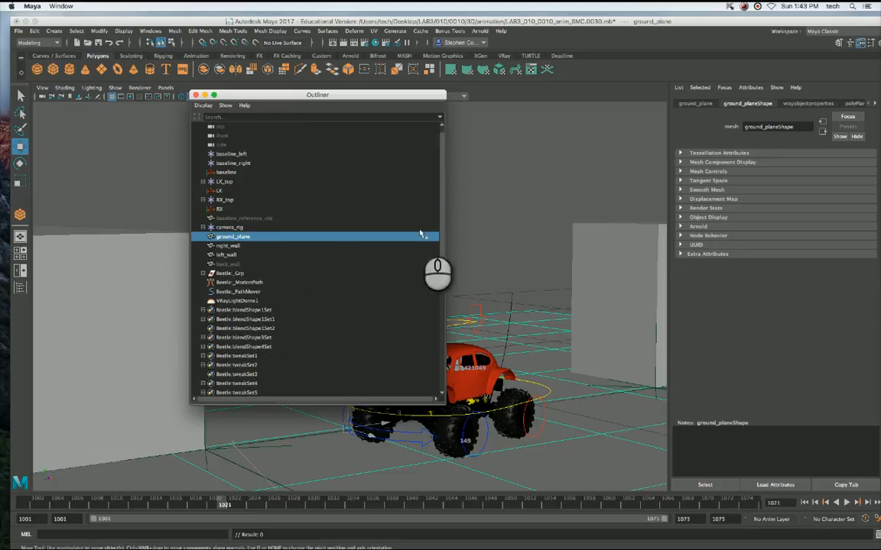
drag(440, 218, 334, 402)
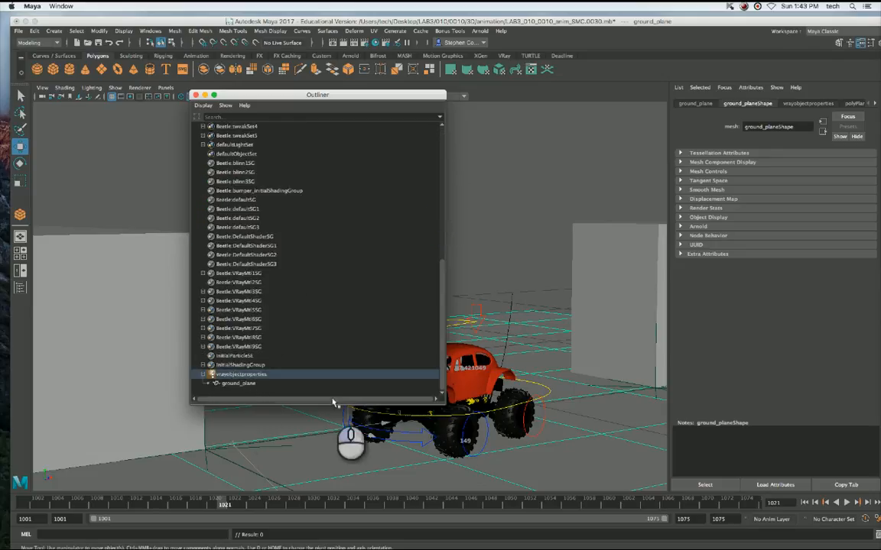
click(236, 383)
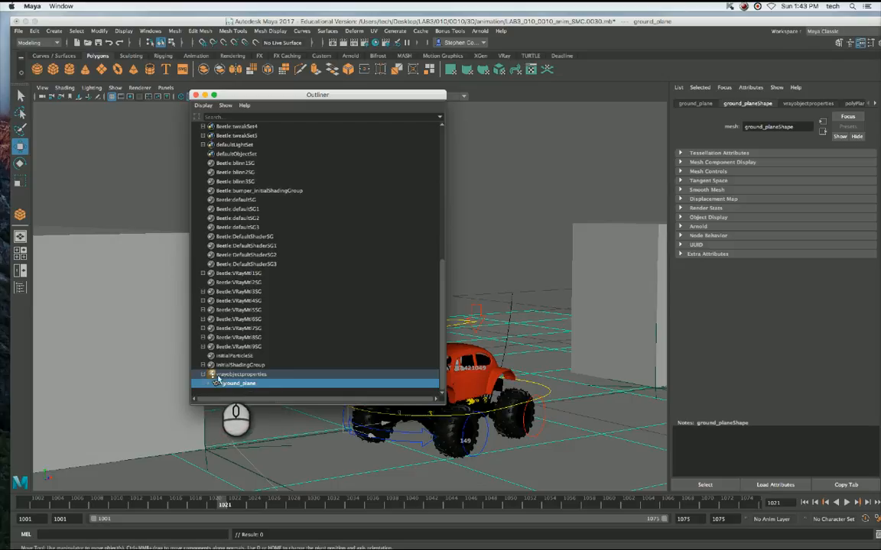
click(229, 374)
click(237, 383)
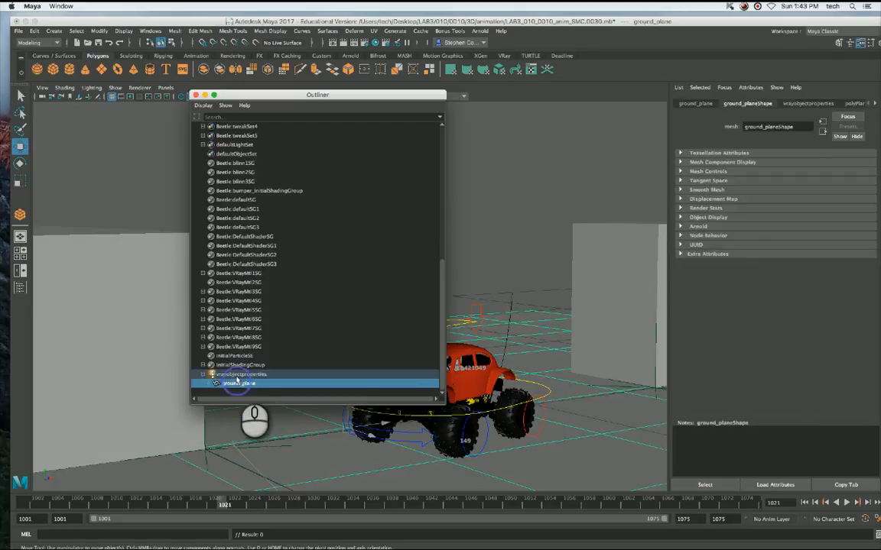
click(237, 375)
click(239, 384)
Rename the vrayobjectproperties node to vray_matte_shadow_objs in the Outliner and select it.
click(240, 375)
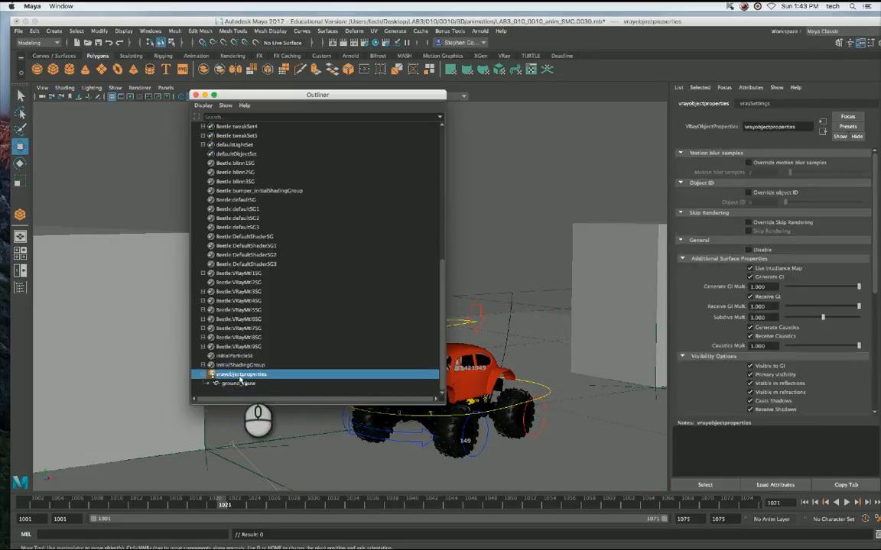
double_click(224, 374)
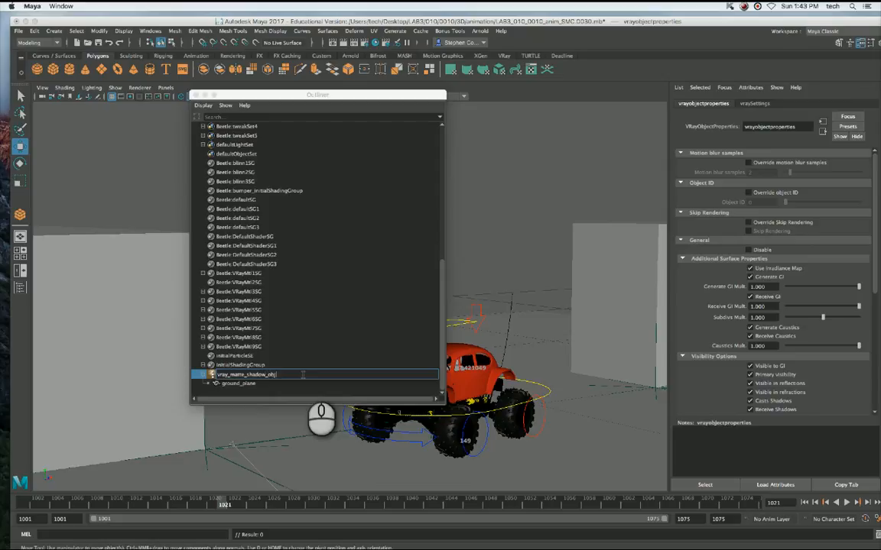
click(303, 374)
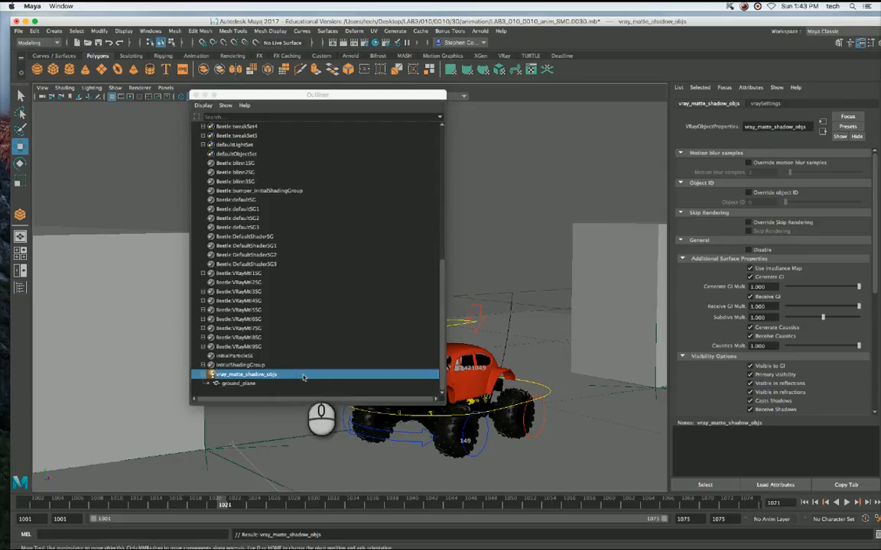
click(237, 384)
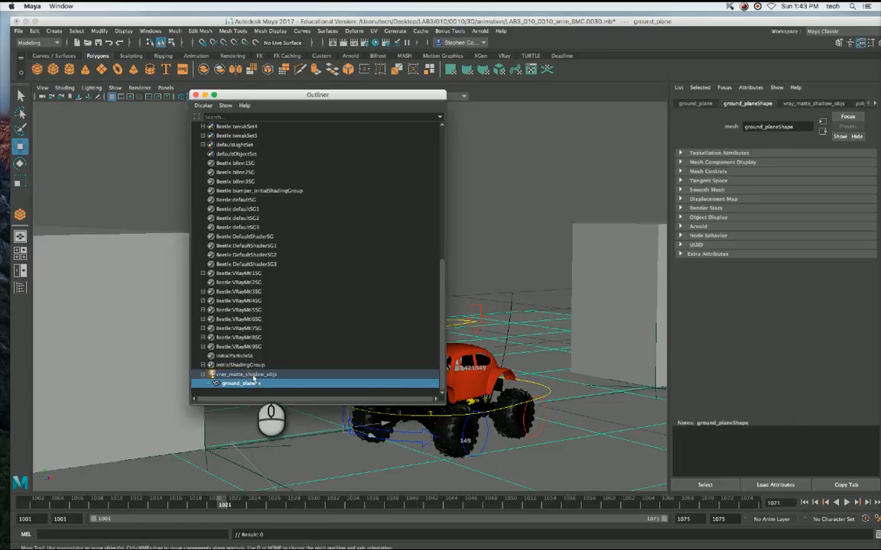
click(247, 374)
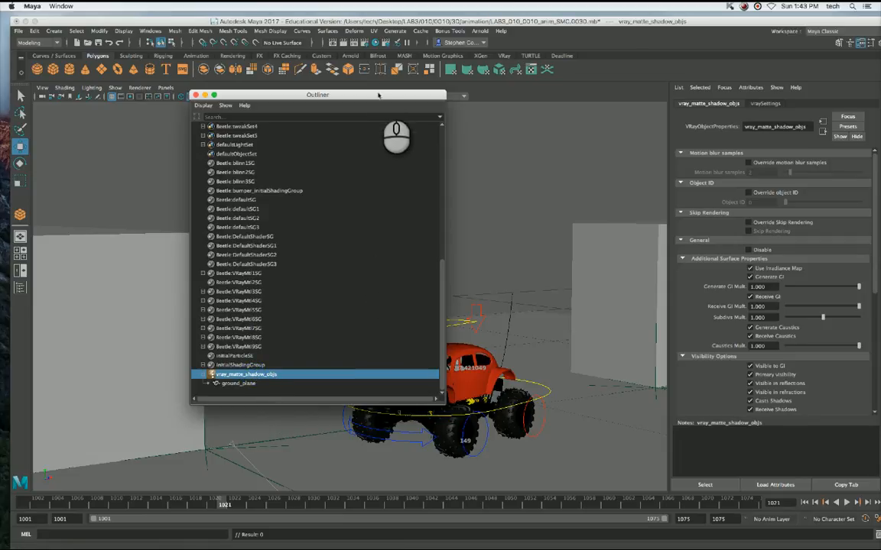
Turn on Matte Surface in the matte properties of vray_matte_shadow_objs.
drag(382, 97, 258, 98)
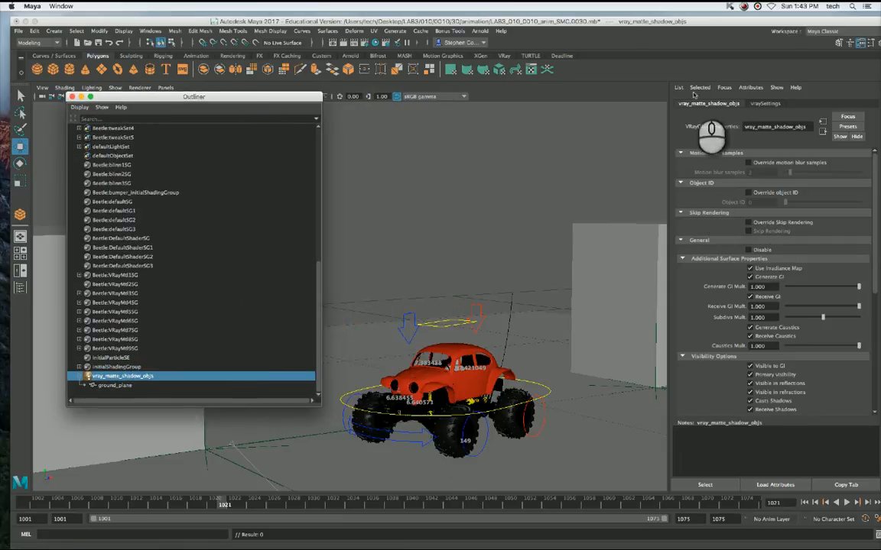
click(873, 184)
drag(874, 186, 874, 187)
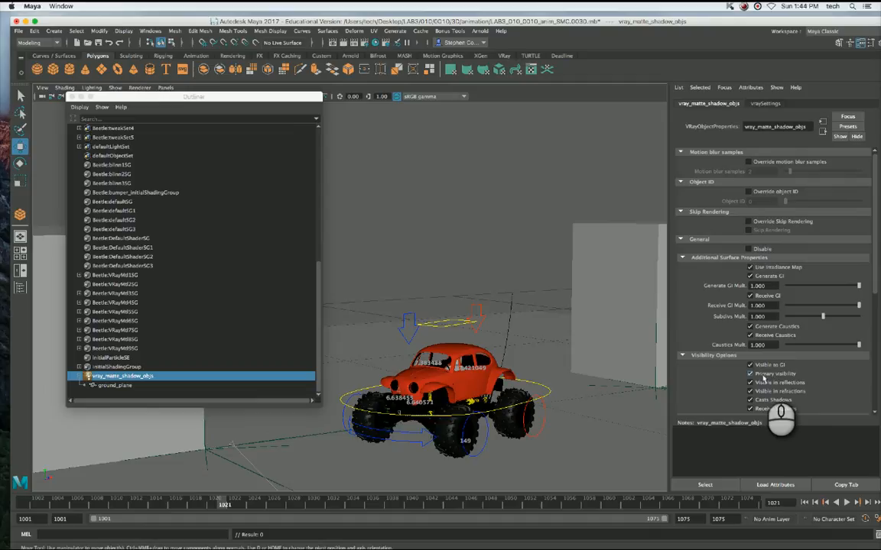
scroll(874, 264, down, 5)
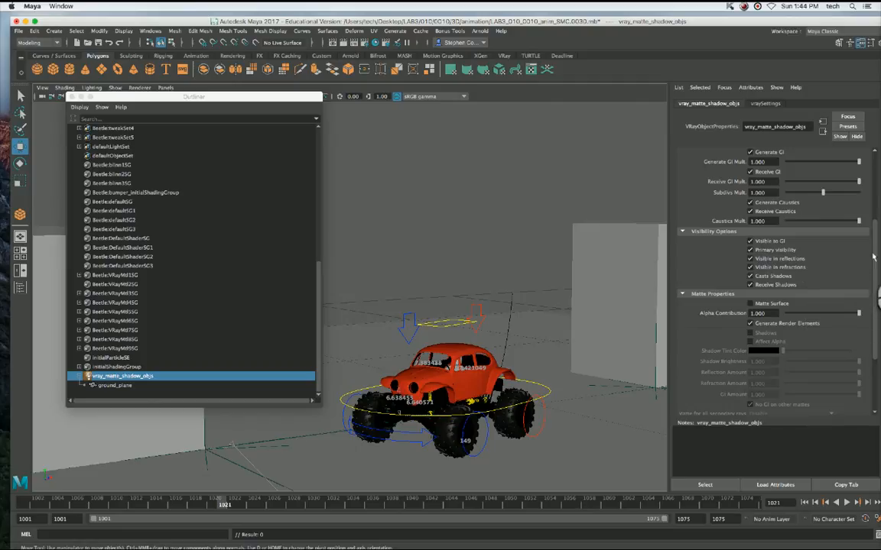
scroll(873, 257, down, 3)
click(744, 237)
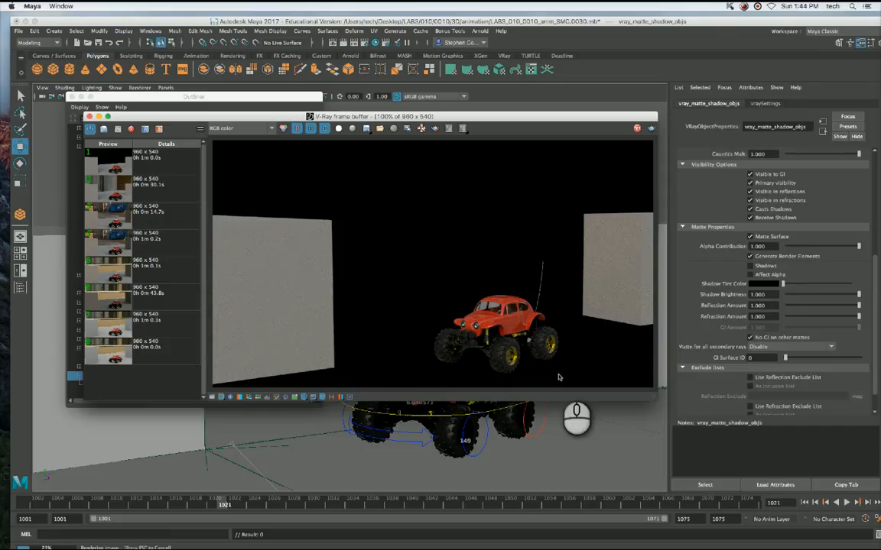
Examine the Alpha channel of the test render in the V-Ray frame buffer and close the frame buffer.
click(266, 130)
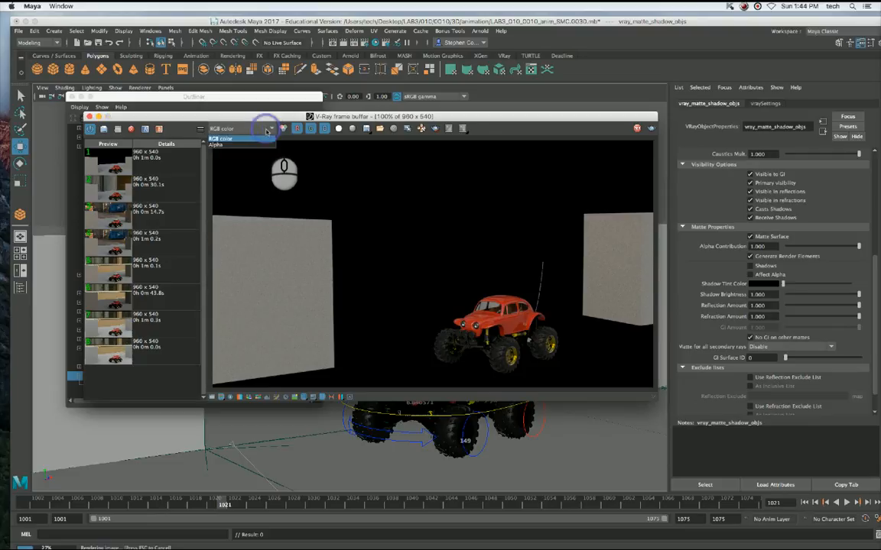
click(253, 144)
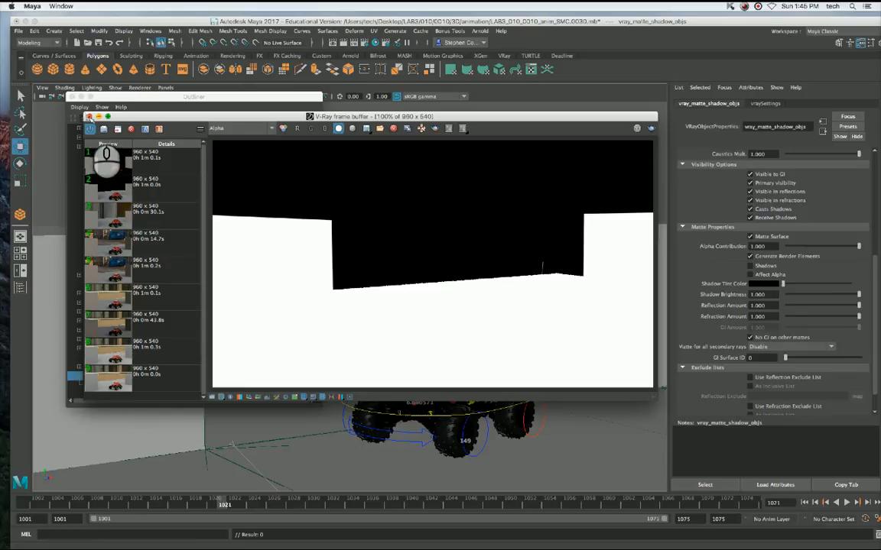
click(89, 117)
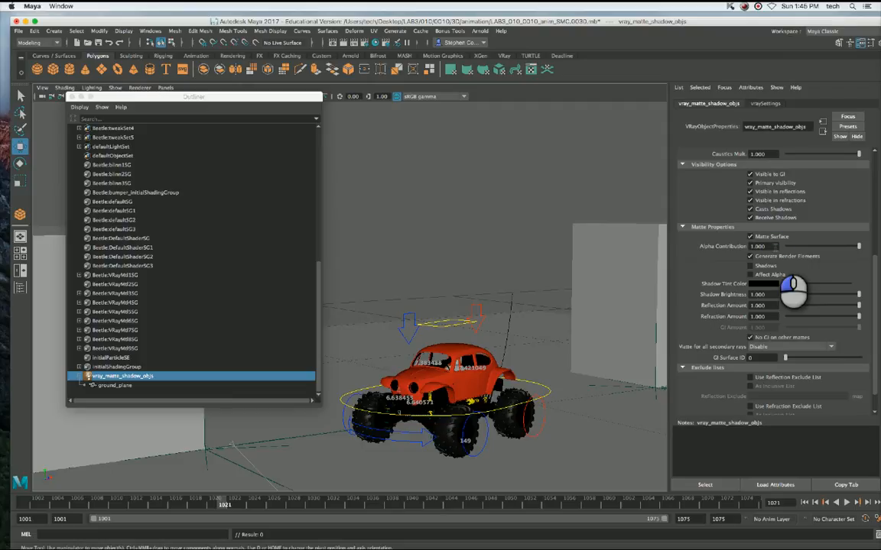
Set the Alpha Contribution of vray_matte_shadow_objs to -1 and turn on Shadows and Affect Alpha.
click(775, 246)
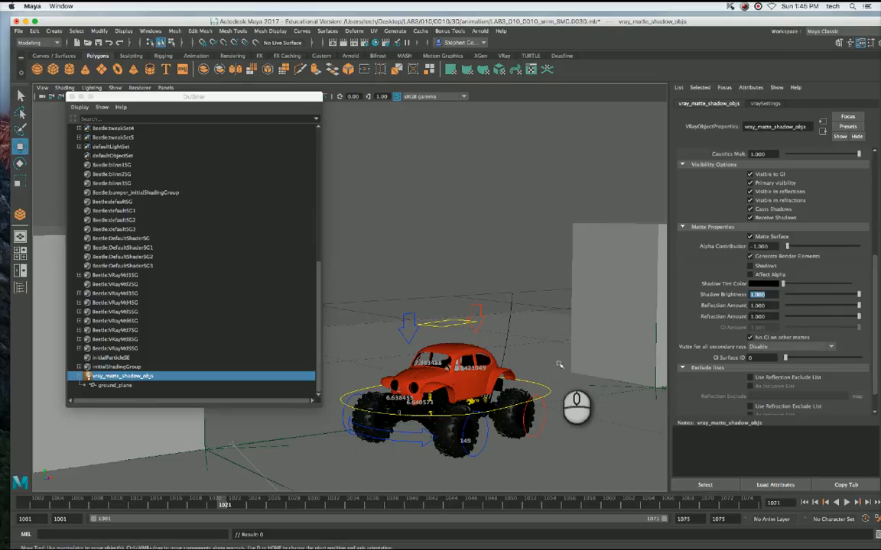
click(751, 265)
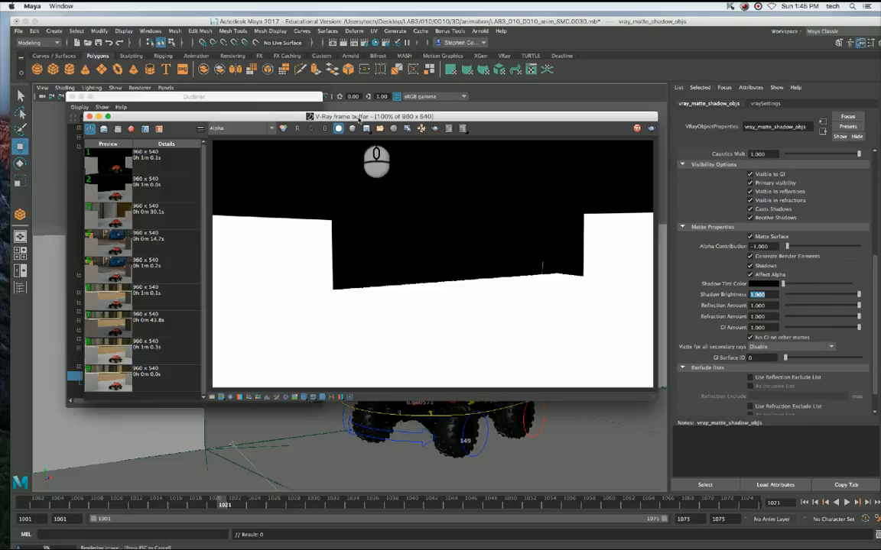
Compare the RGB color and Alpha channels of the new test render and close the frame buffer.
click(233, 128)
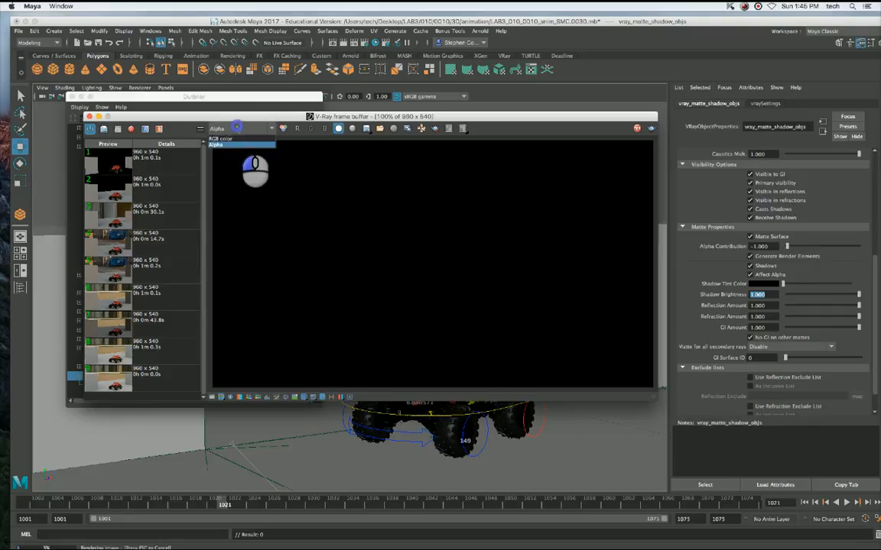
click(237, 138)
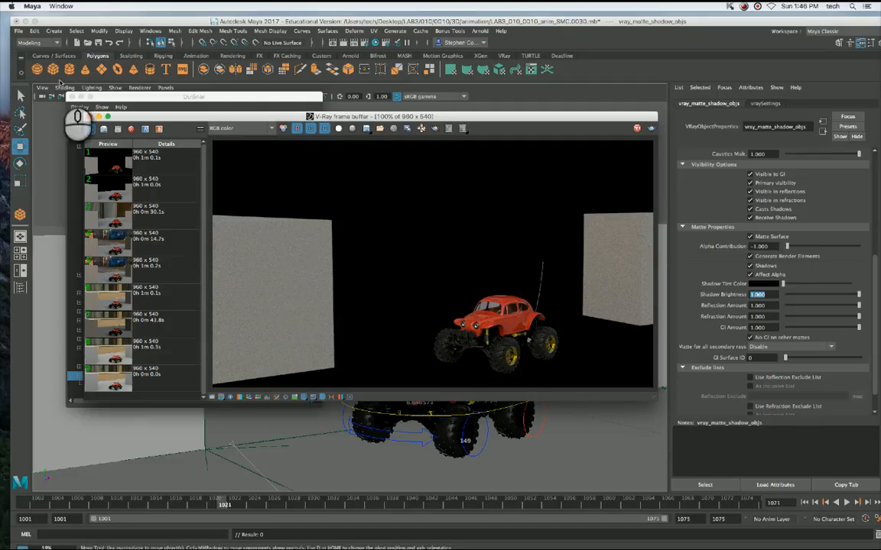
click(218, 128)
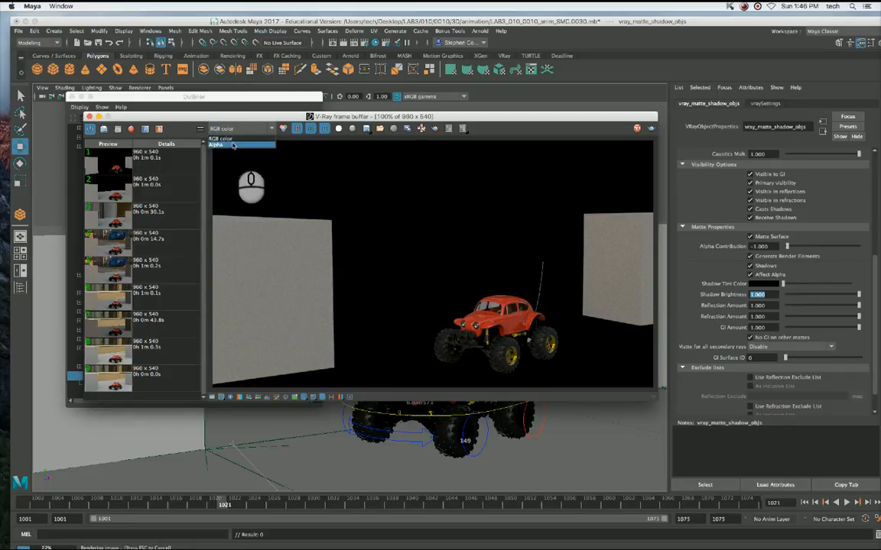
click(233, 145)
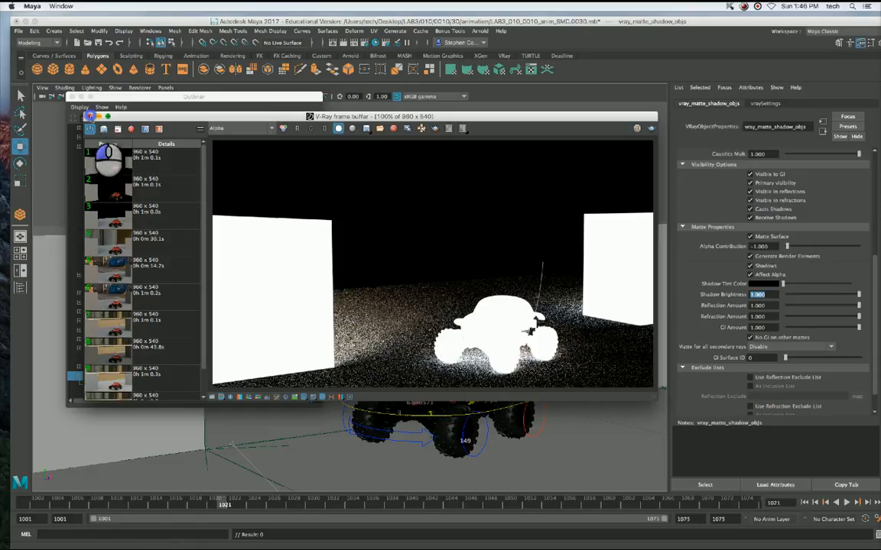
click(90, 115)
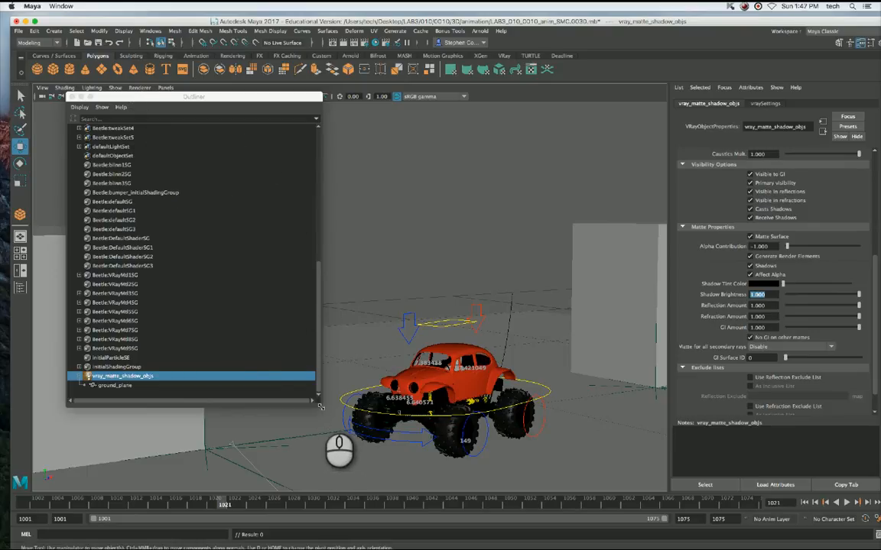
Enlarge the Outliner and try to move vray_matte_shadow_objs up the list towards the wall objects.
drag(320, 406, 407, 477)
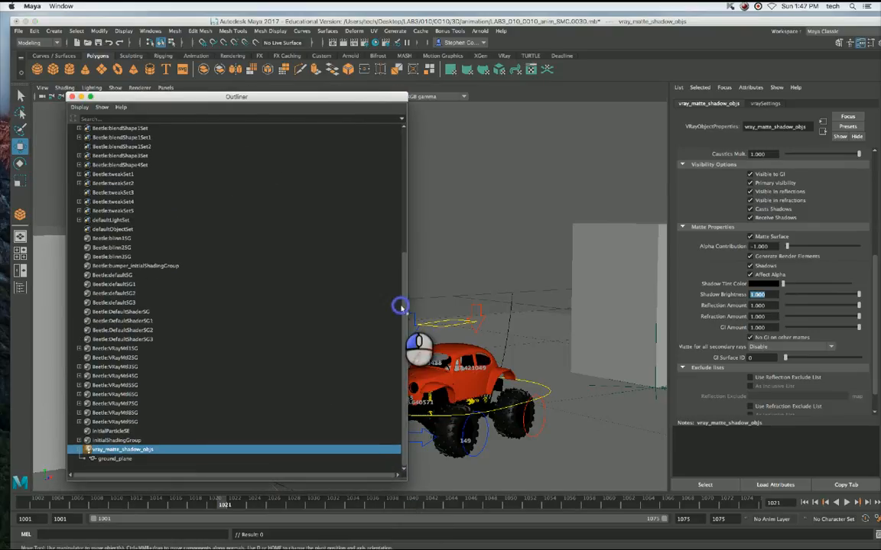
drag(400, 306, 407, 251)
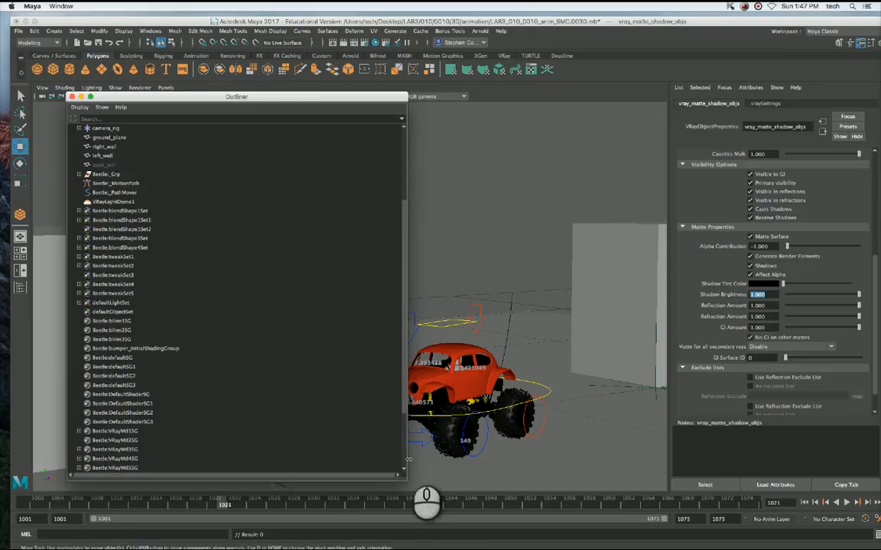
click(403, 454)
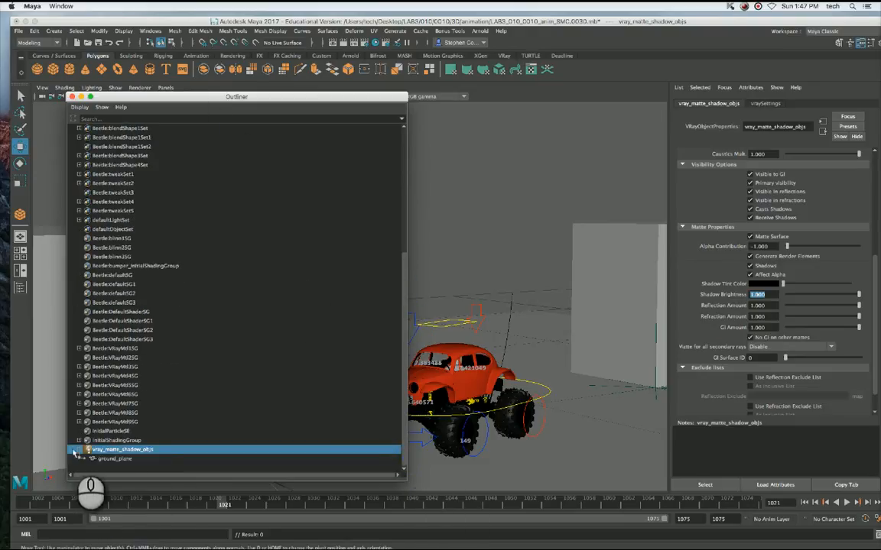
drag(113, 400, 118, 142)
middle_drag(118, 145, 118, 145)
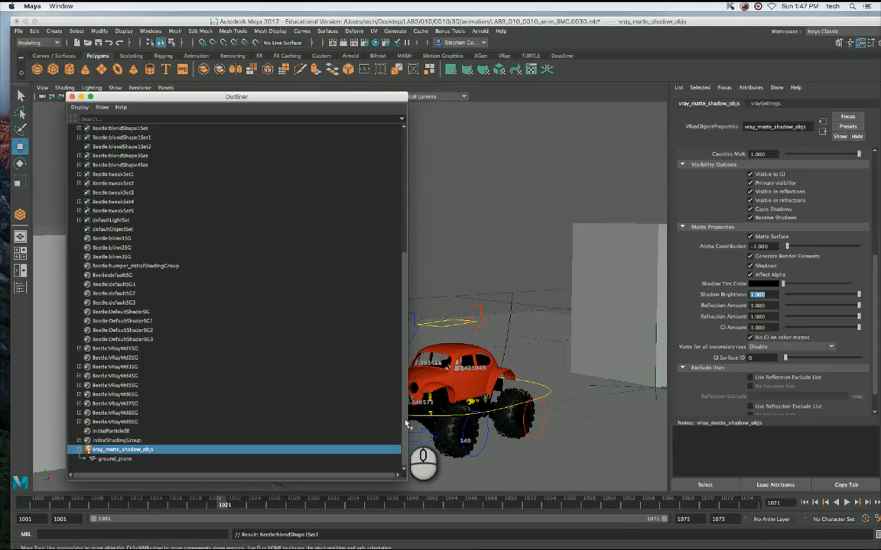
mouse_move(103, 451)
mouse_down()
mouse_move(122, 442)
mouse_move(113, 437)
mouse_up()
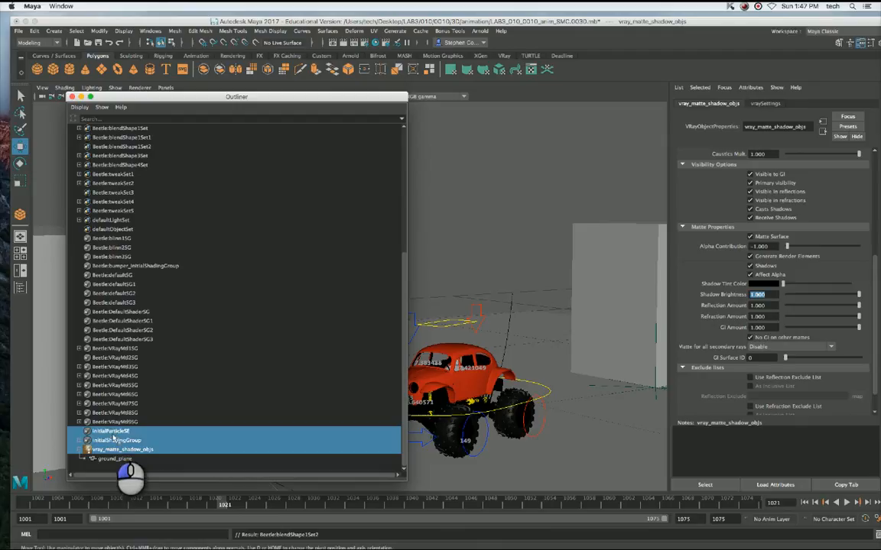
click(119, 450)
scroll(405, 202, up, 5)
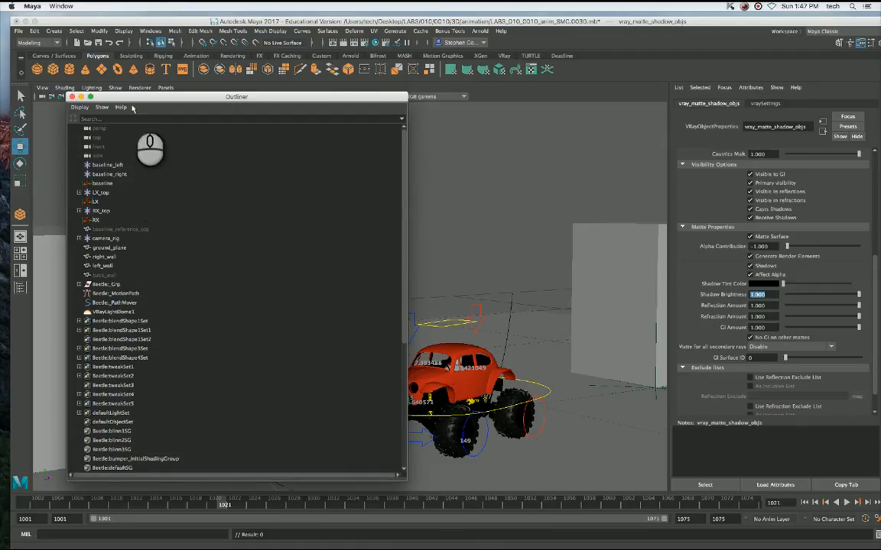
Stretch the Outliner to nearly full screen height and add right_wall and left_wall to vray_matte_shadow_objs.
drag(147, 97, 128, 31)
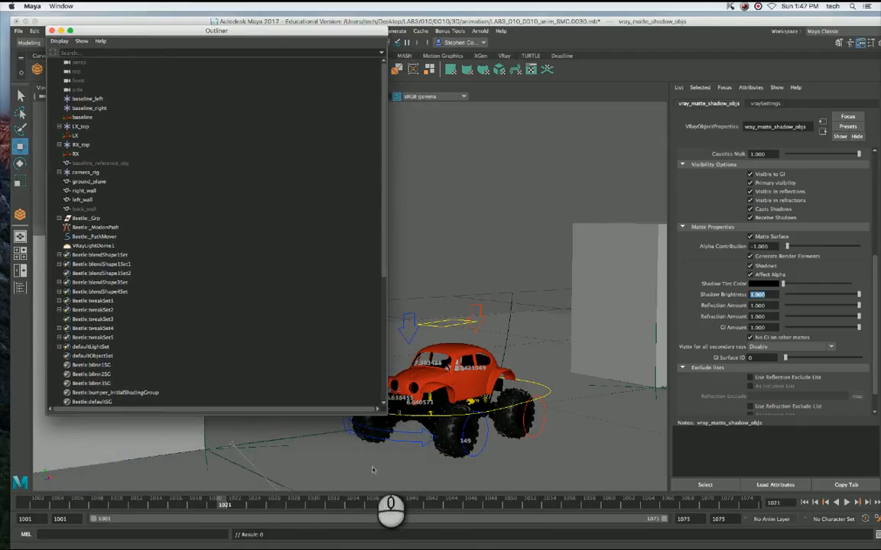
drag(386, 411, 390, 526)
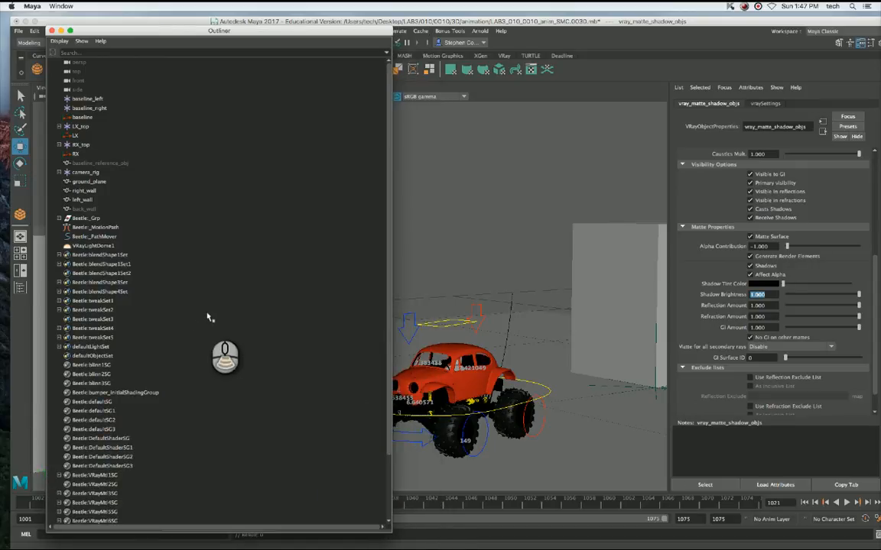
scroll(208, 318, down, 3)
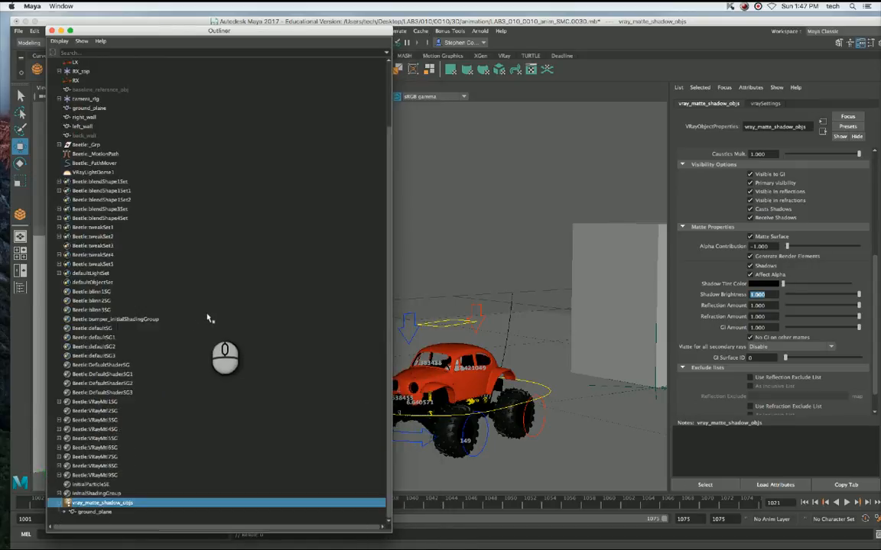
click(85, 118)
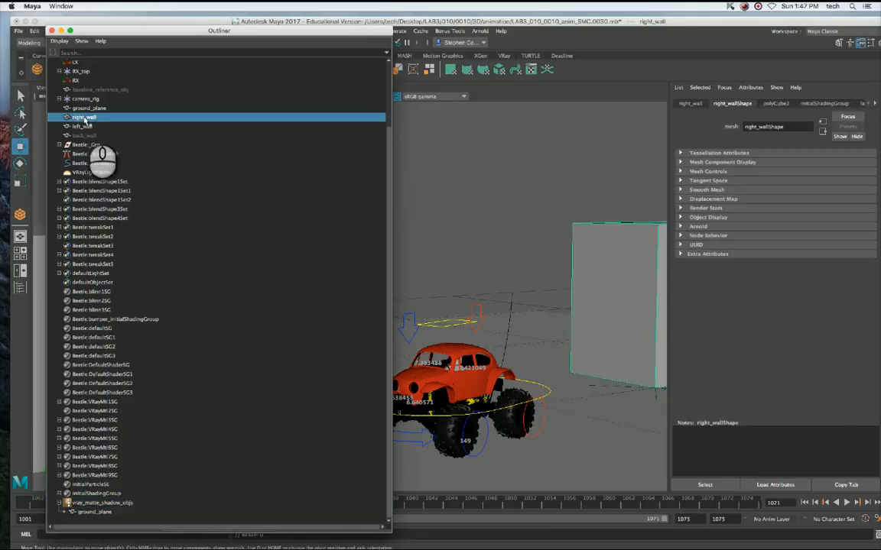
middle_drag(83, 118, 101, 504)
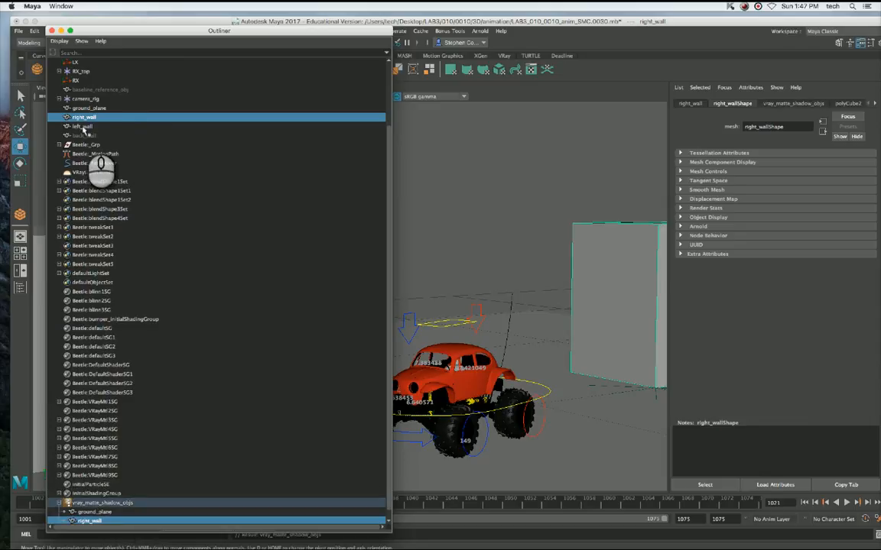
click(84, 127)
scroll(102, 190, down, 1)
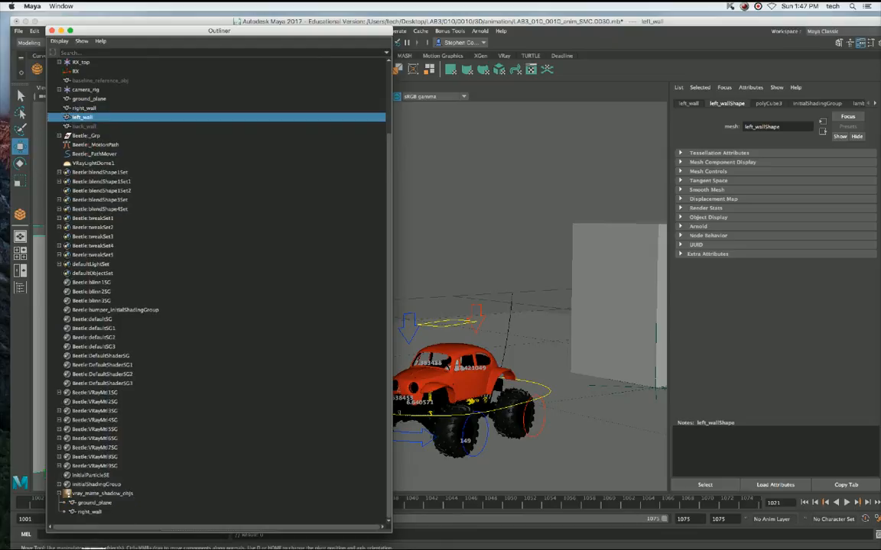
middle_drag(83, 118, 104, 494)
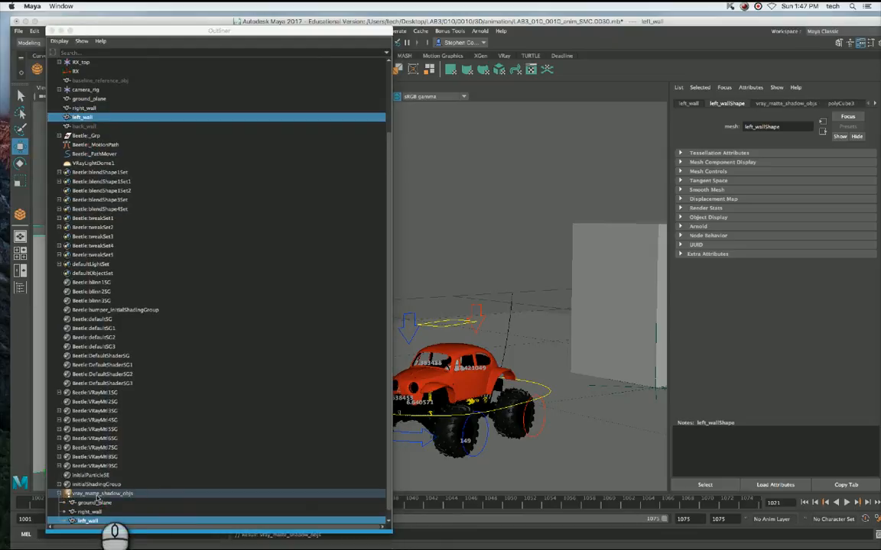
Check the members of vray_matte_shadow_objs one by one, reselect the node and close the Outliner.
click(97, 494)
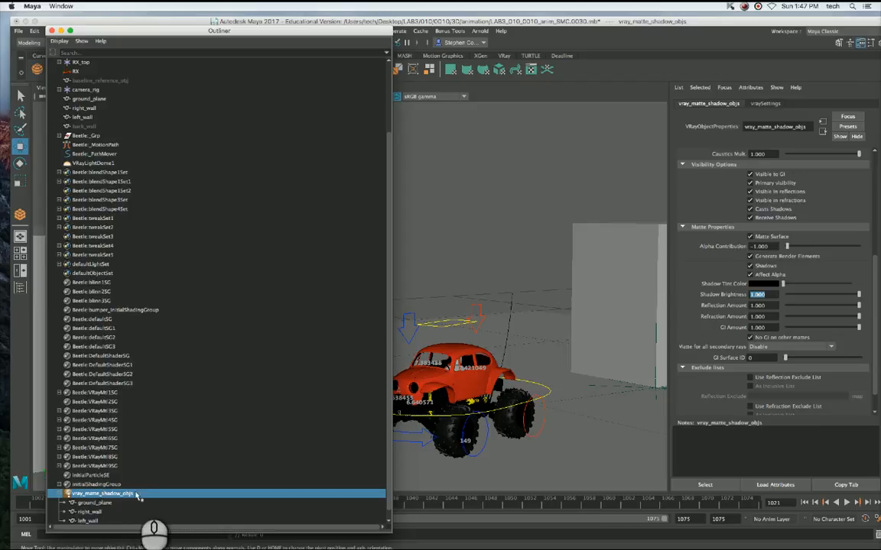
click(94, 503)
click(90, 513)
click(91, 521)
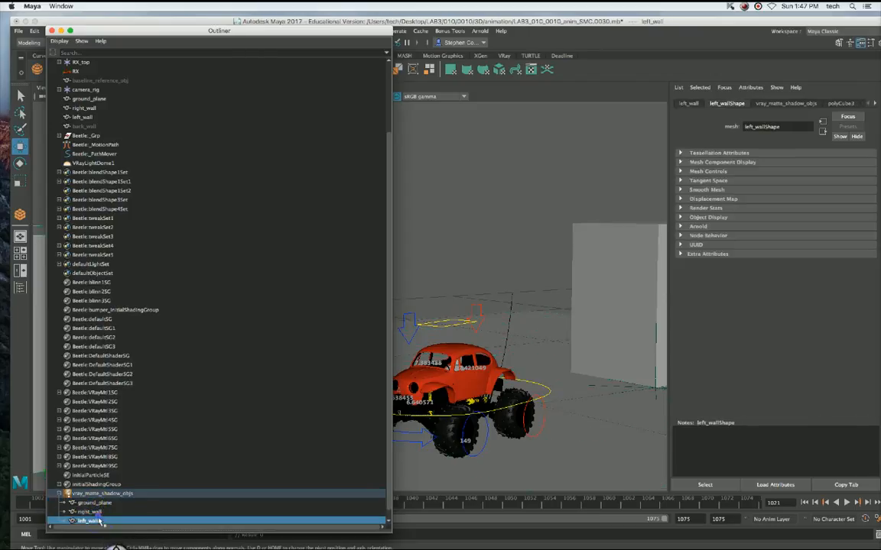
click(98, 494)
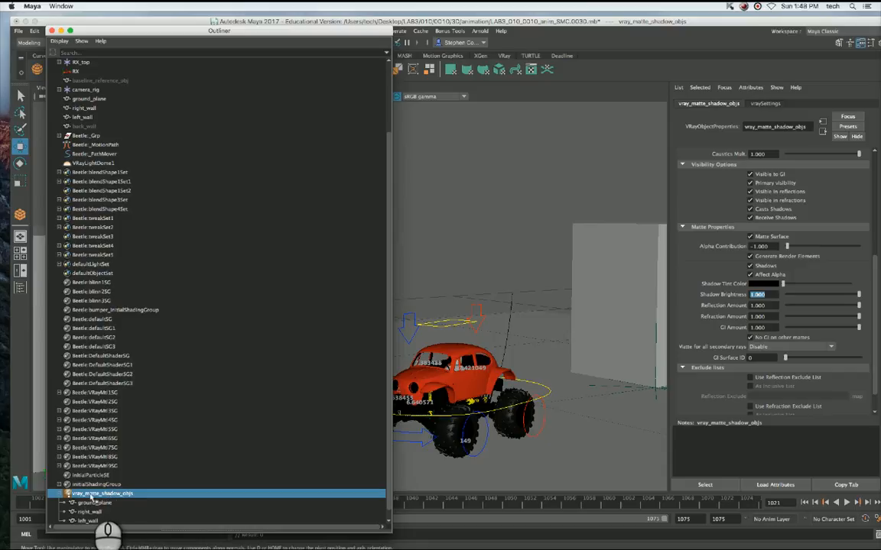
click(51, 31)
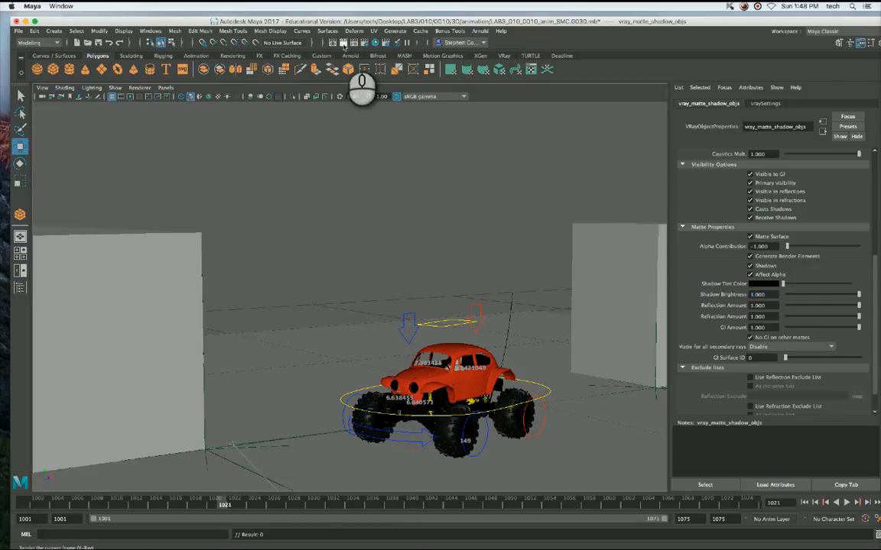
Render the current frame with V-Ray and examine it in the RGB color and Alpha channels.
click(344, 42)
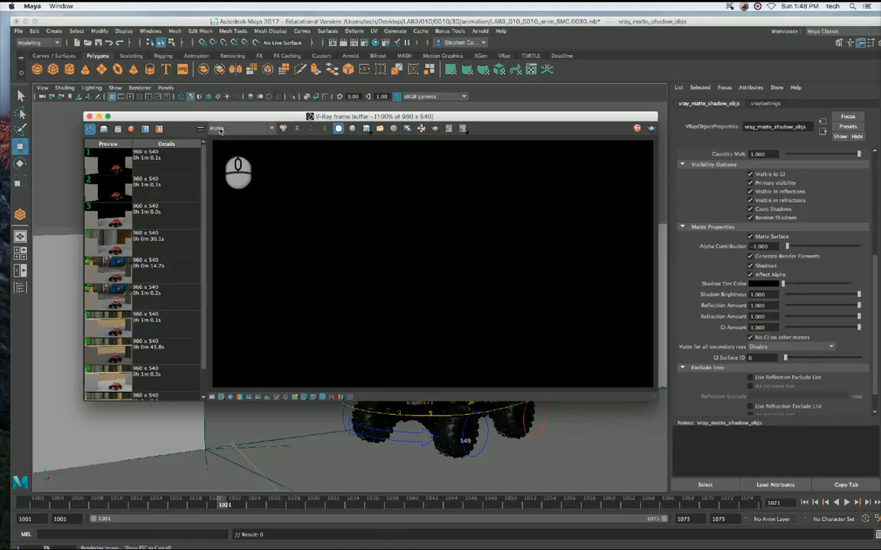
click(220, 129)
click(222, 139)
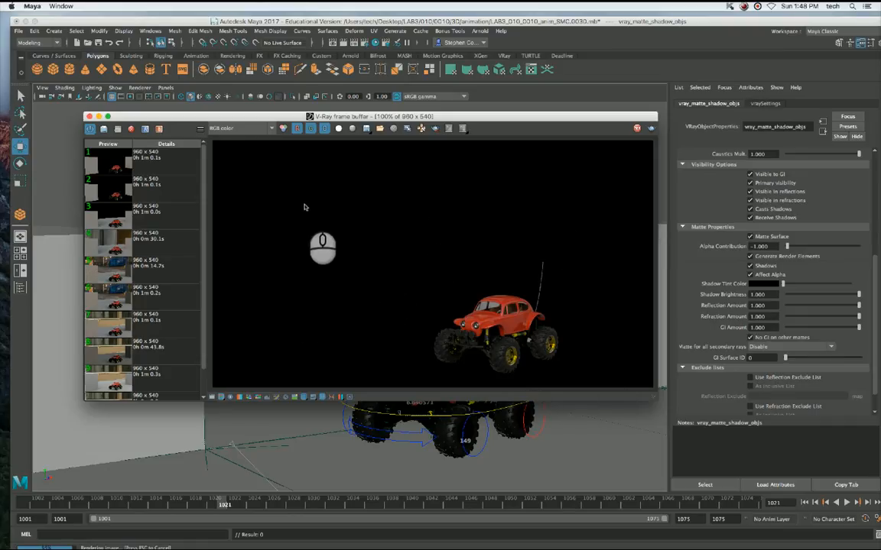
click(235, 129)
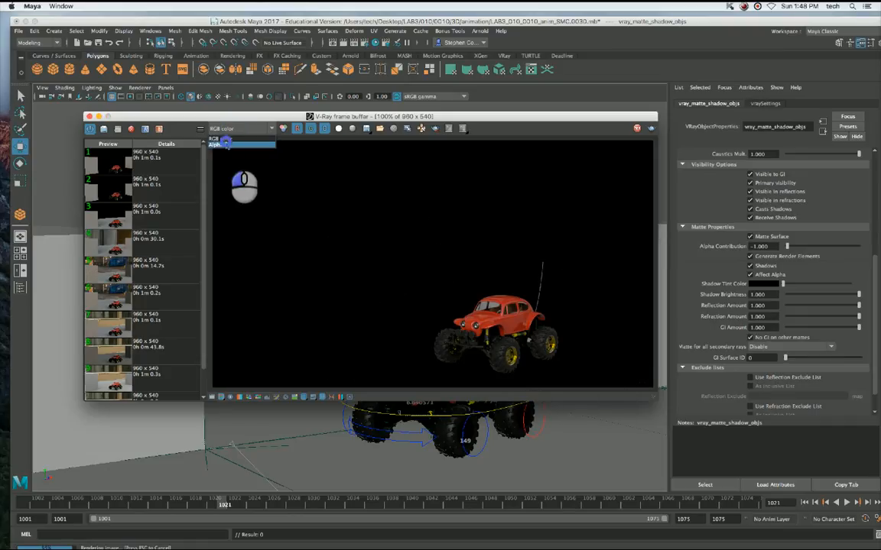
click(224, 144)
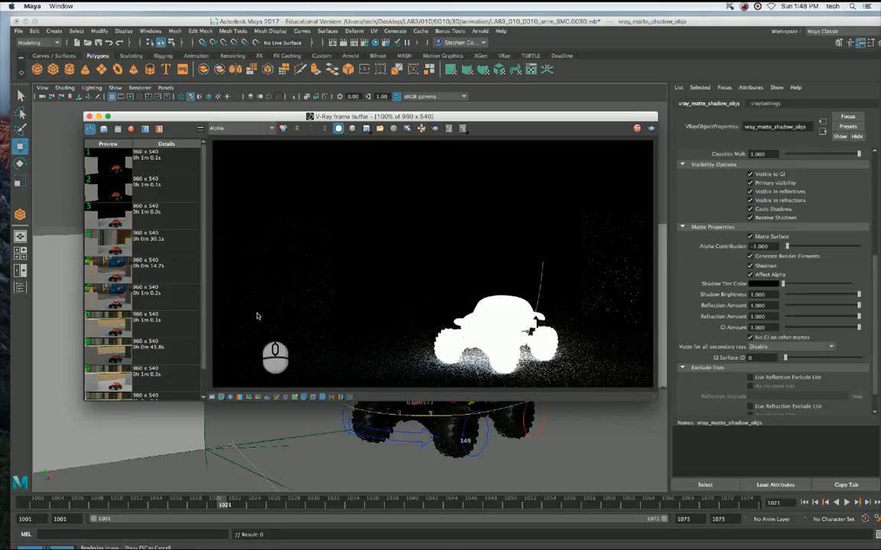
Display the finished render in the RGB color channel again and close the V-Ray frame buffer.
click(222, 128)
click(224, 137)
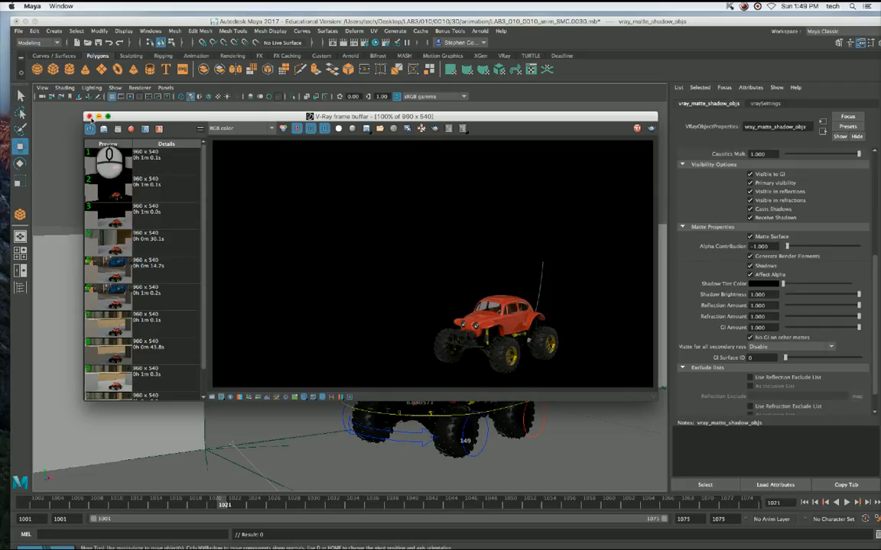
click(89, 116)
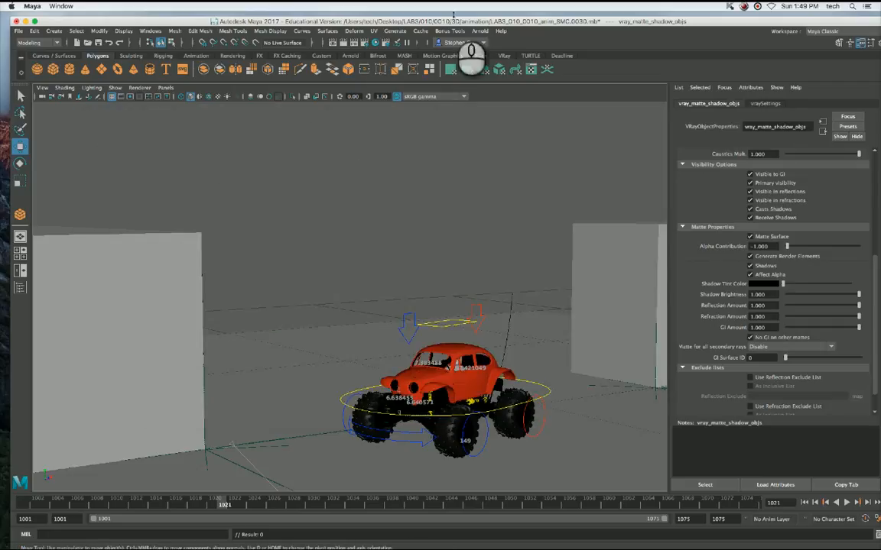
Set the V-Ray image sampler type to Adaptive in the Render Settings and close them.
click(331, 42)
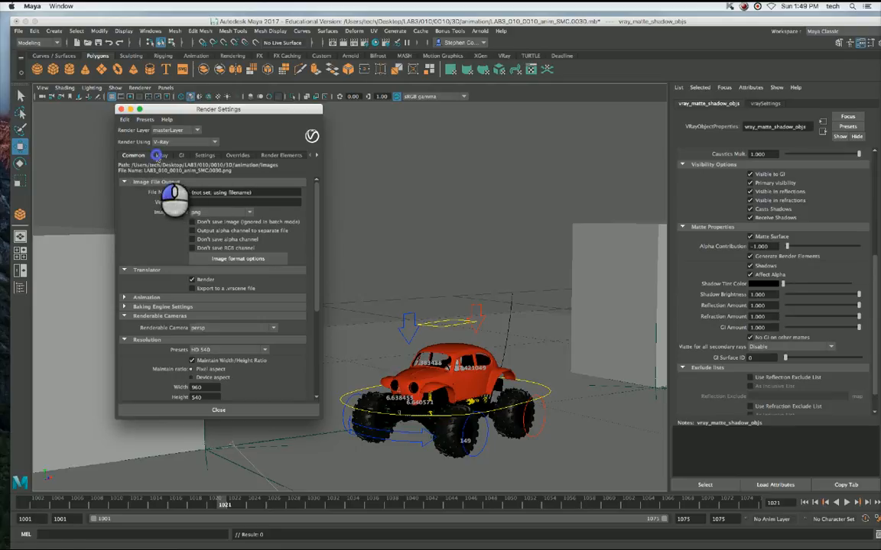
click(161, 155)
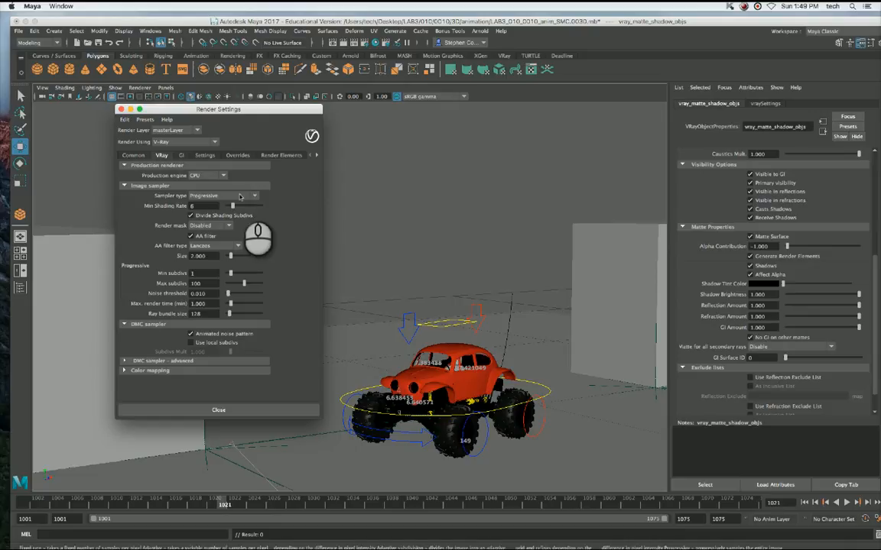
click(205, 196)
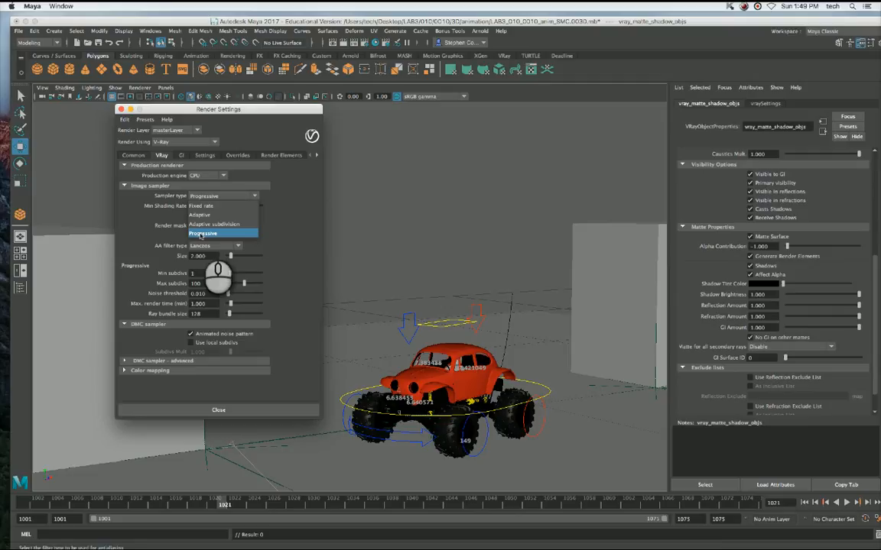
click(199, 215)
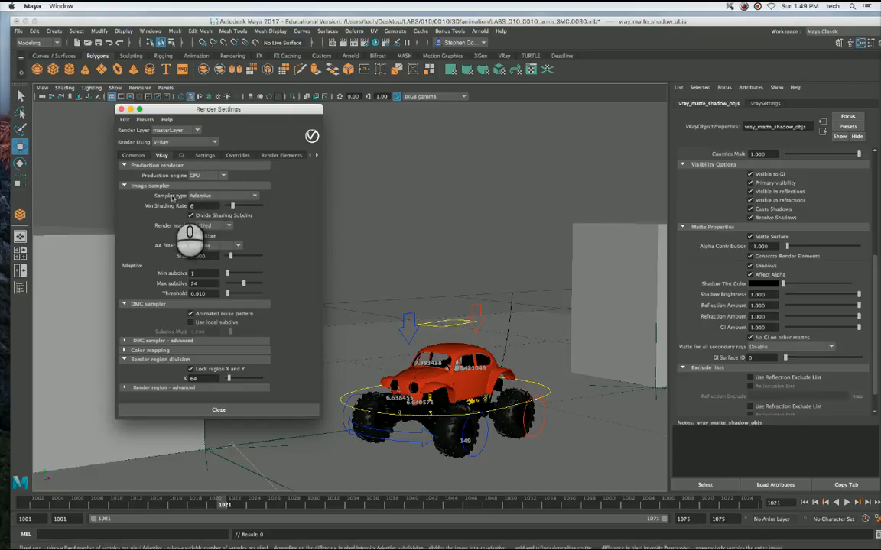
click(217, 197)
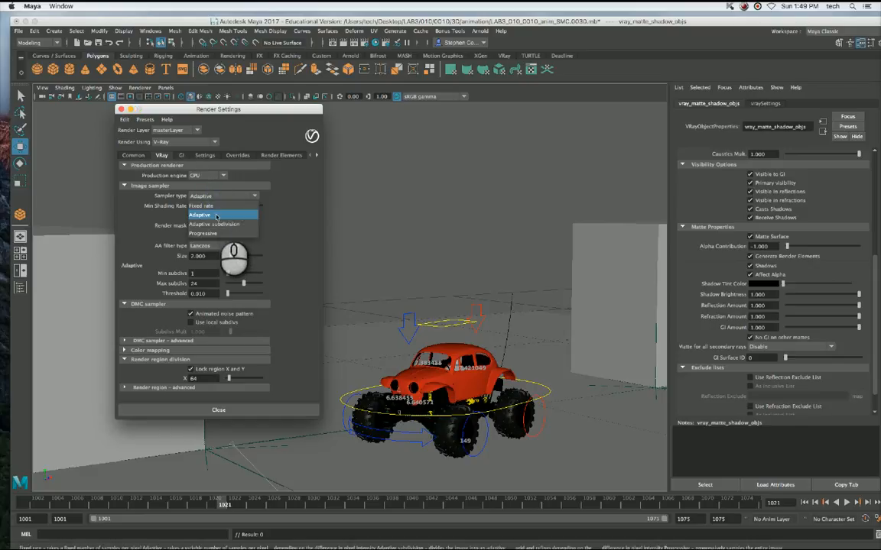
click(216, 215)
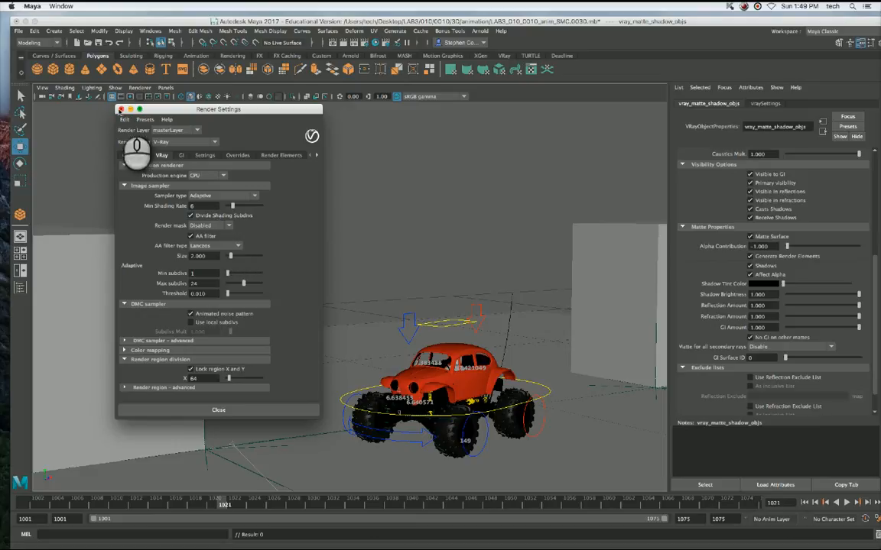
click(120, 110)
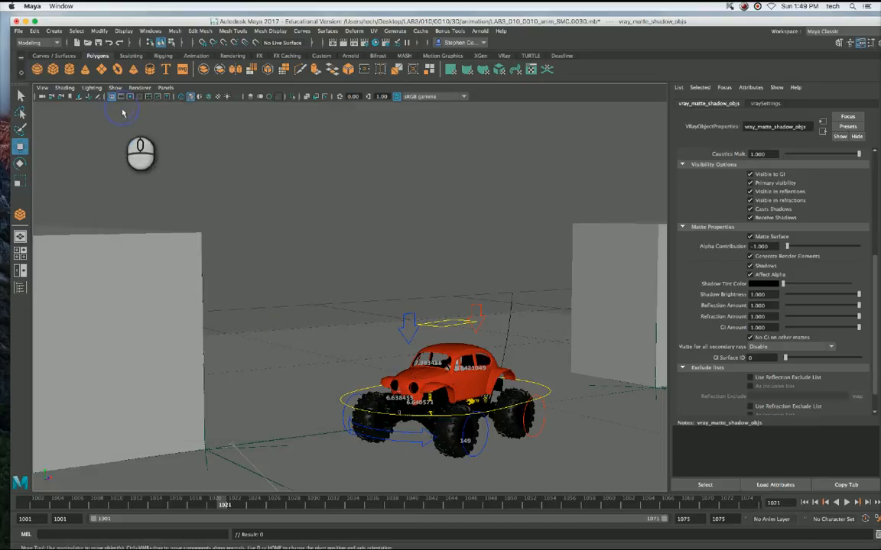
Render the current frame with the adaptive sampler, inspect the Alpha channel and close the frame buffer.
click(344, 42)
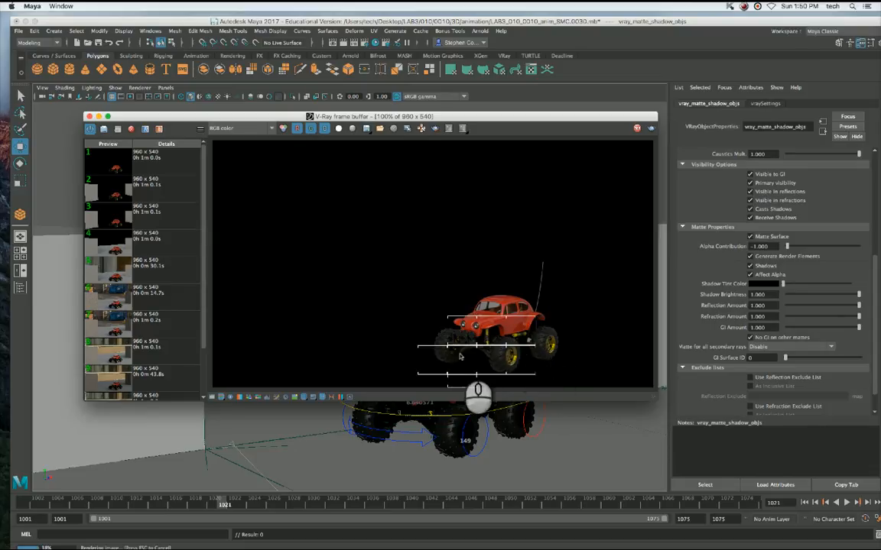
click(229, 128)
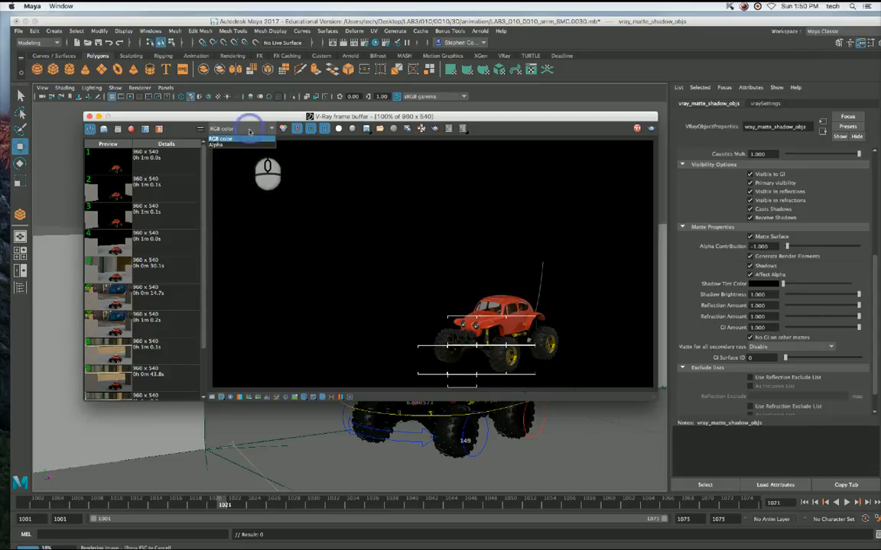
click(233, 144)
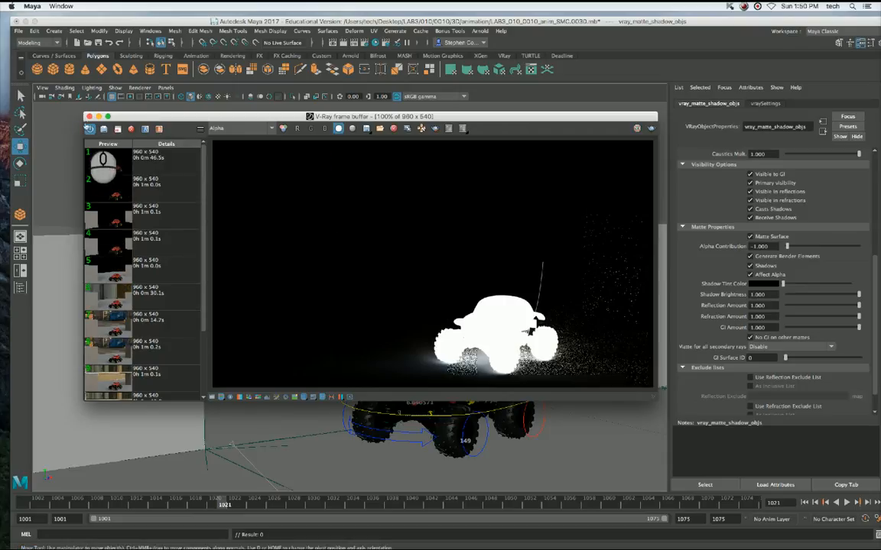
click(89, 116)
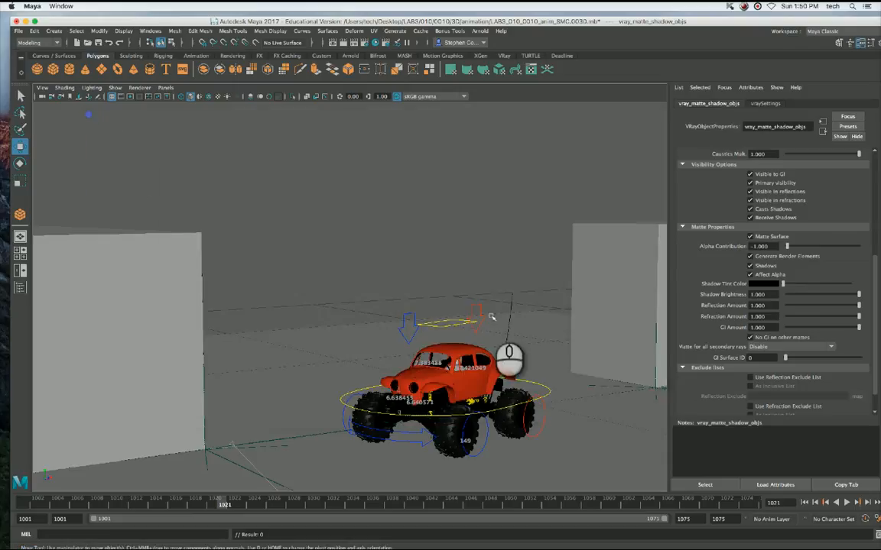
In the persp view, select the render camera and set its imagePlaneShape1 display mode to RGBA.
click(258, 180)
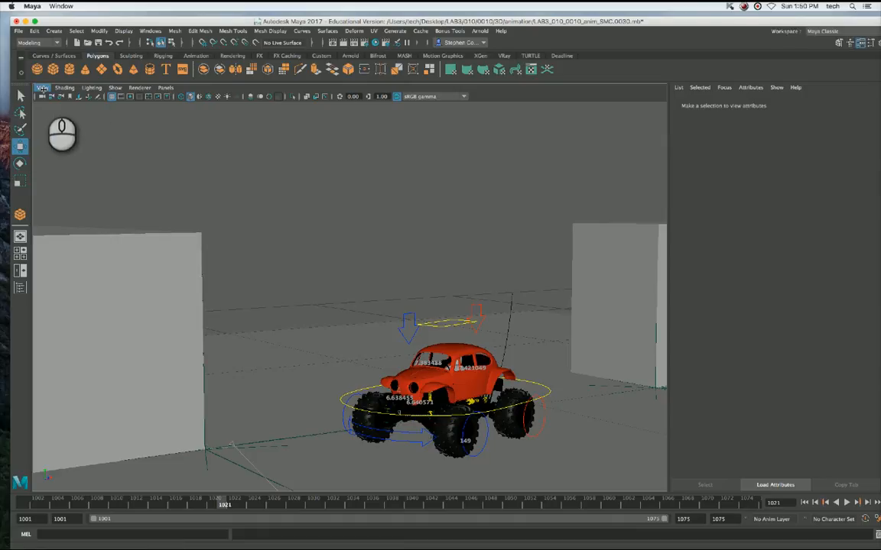
click(165, 88)
mouse_move(199, 97)
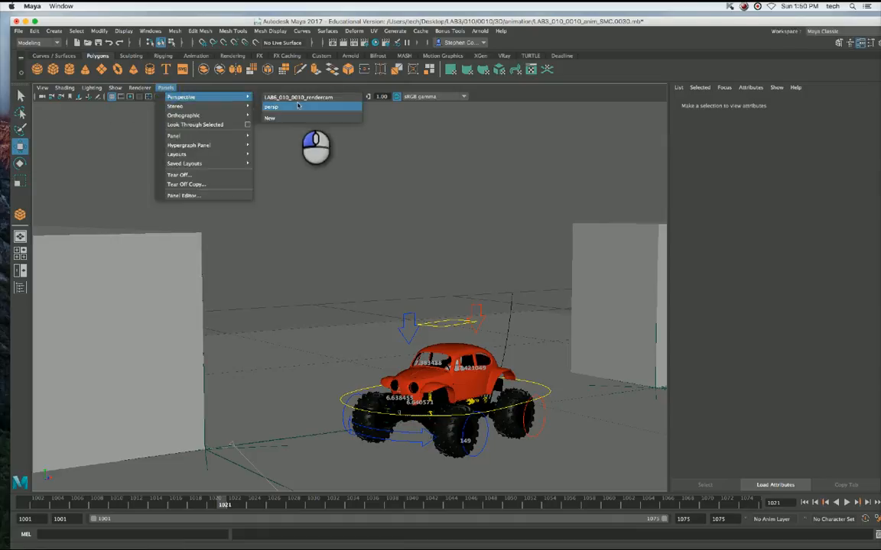
click(272, 107)
click(324, 296)
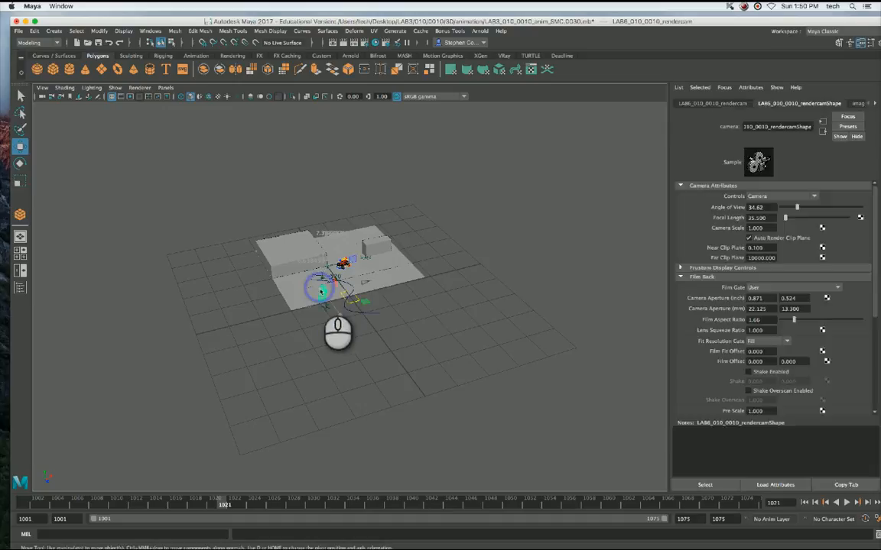
click(857, 104)
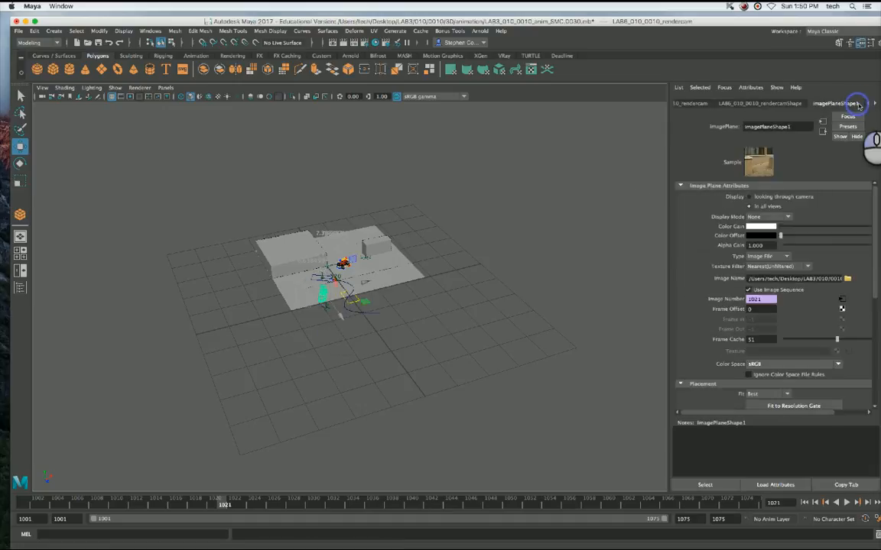
click(773, 218)
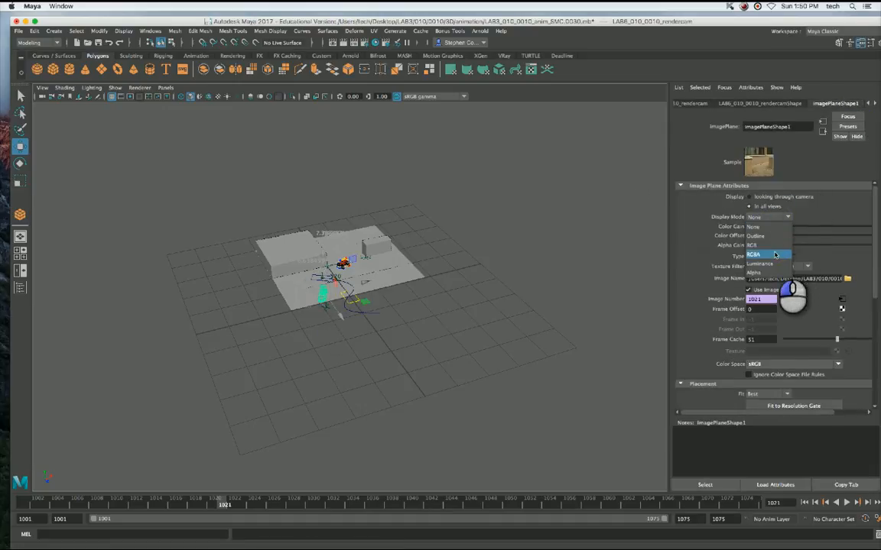
click(770, 255)
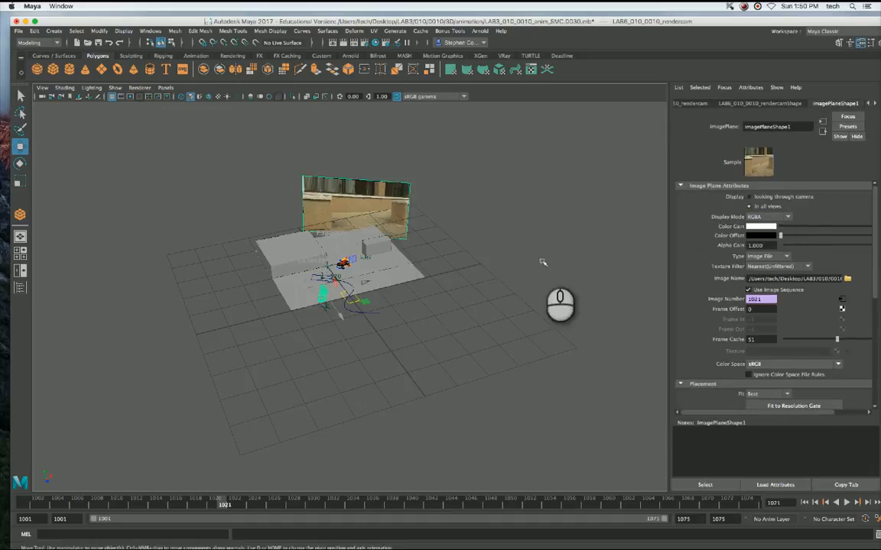
Look through LAB6_010_0010_rendercam and render the current frame, viewing it in the RGB color channel.
click(165, 88)
mouse_move(191, 97)
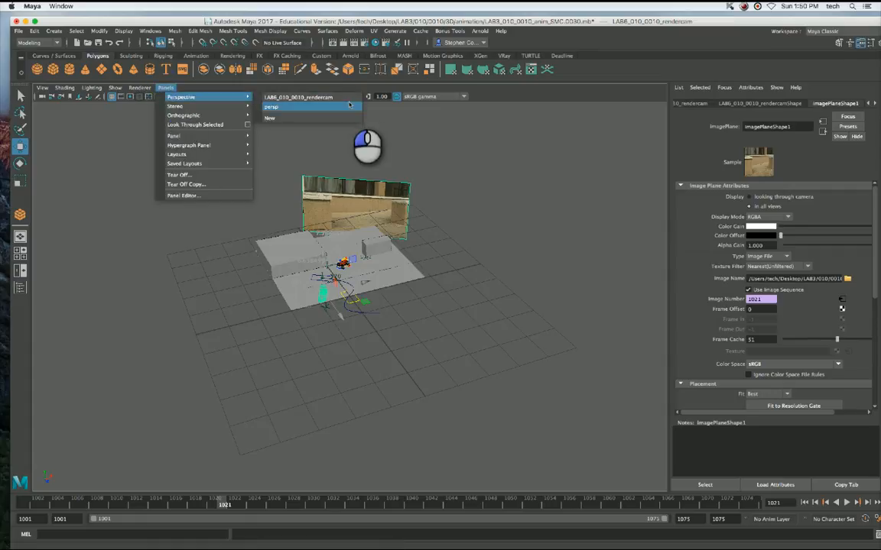
click(344, 97)
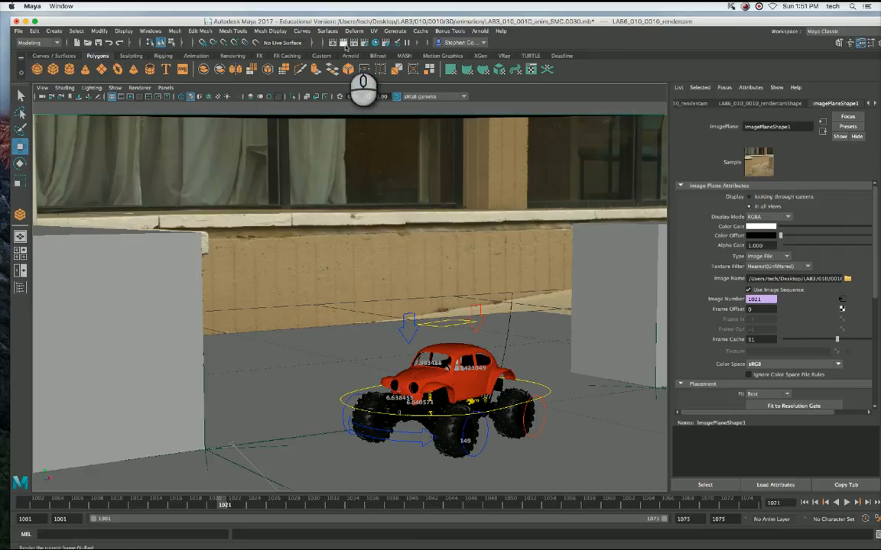
click(344, 46)
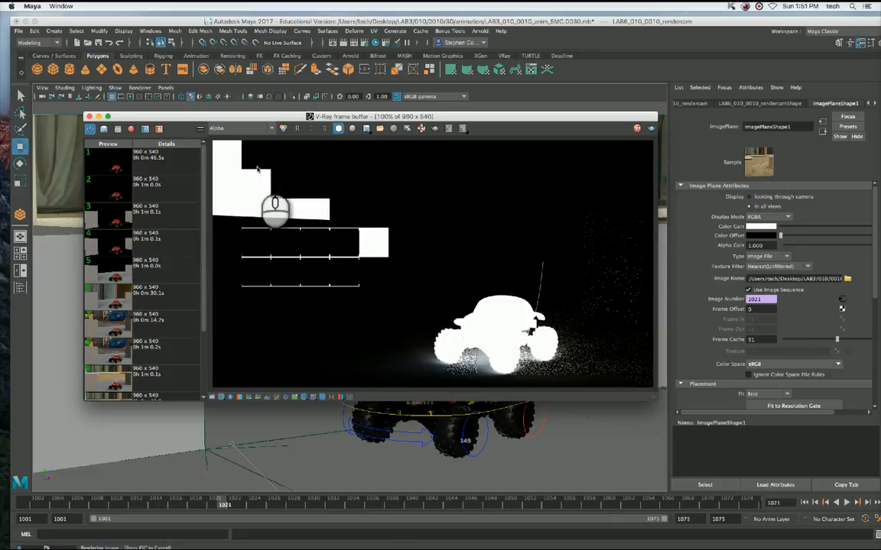
click(237, 127)
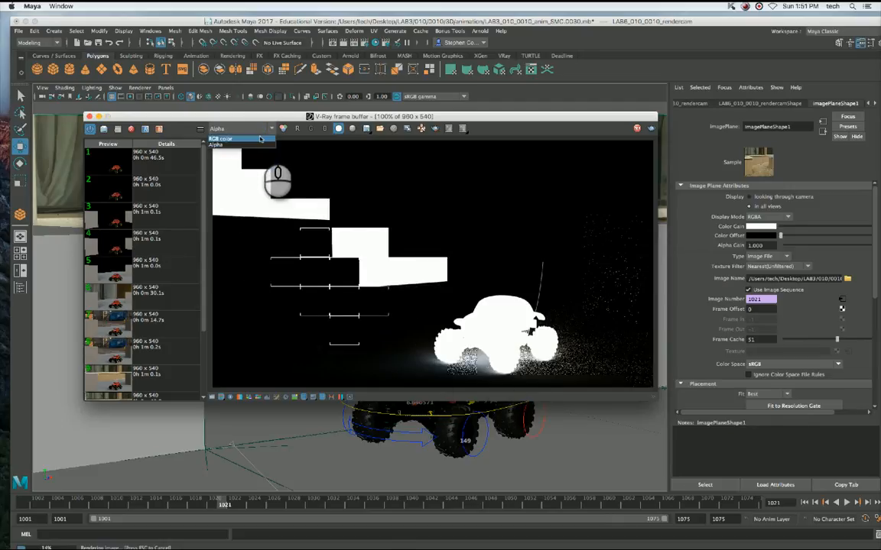
click(230, 120)
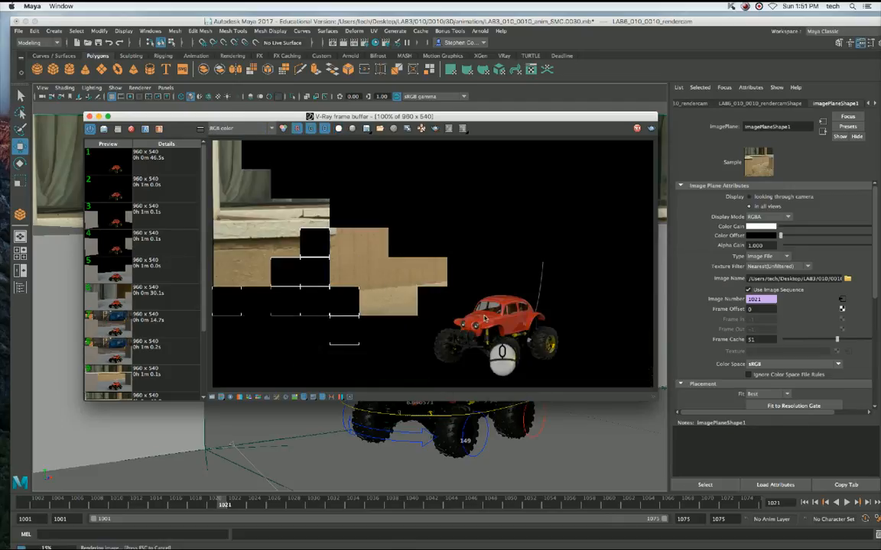
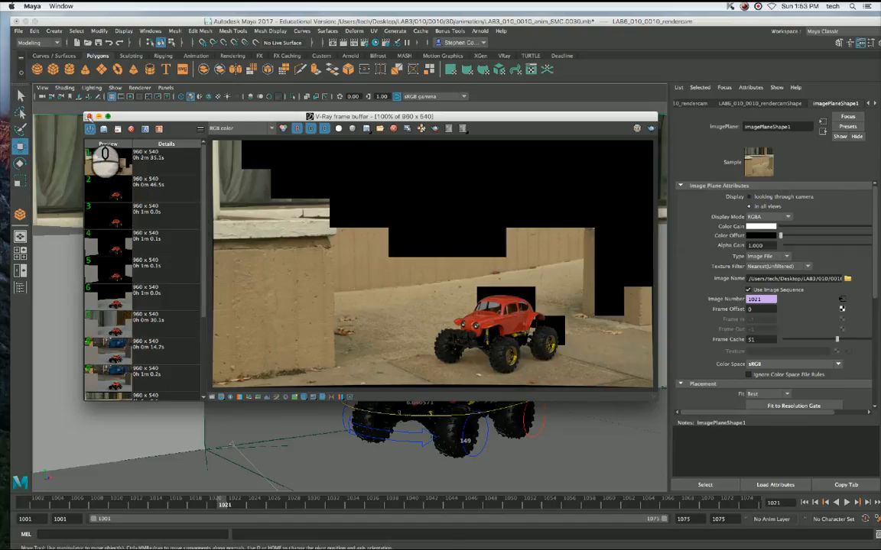
Close the V-Ray frame buffer to get back to the render camera view.
click(89, 116)
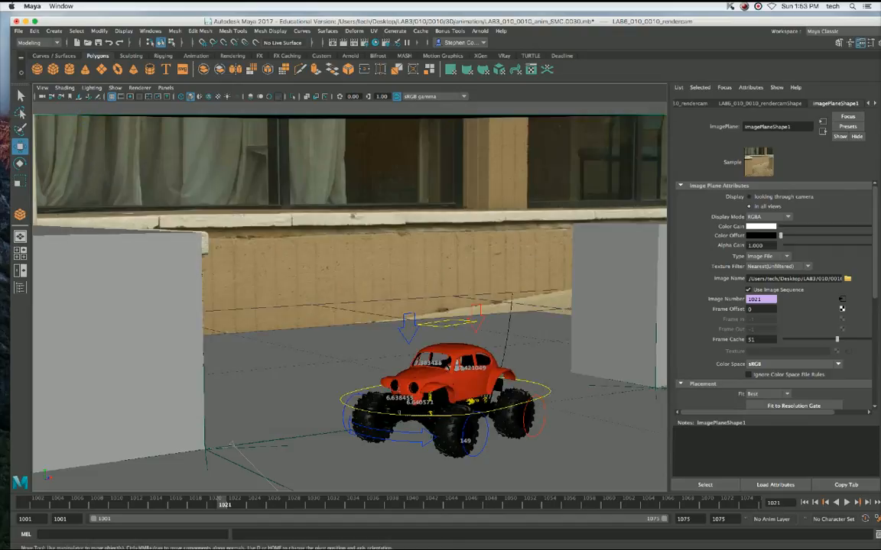